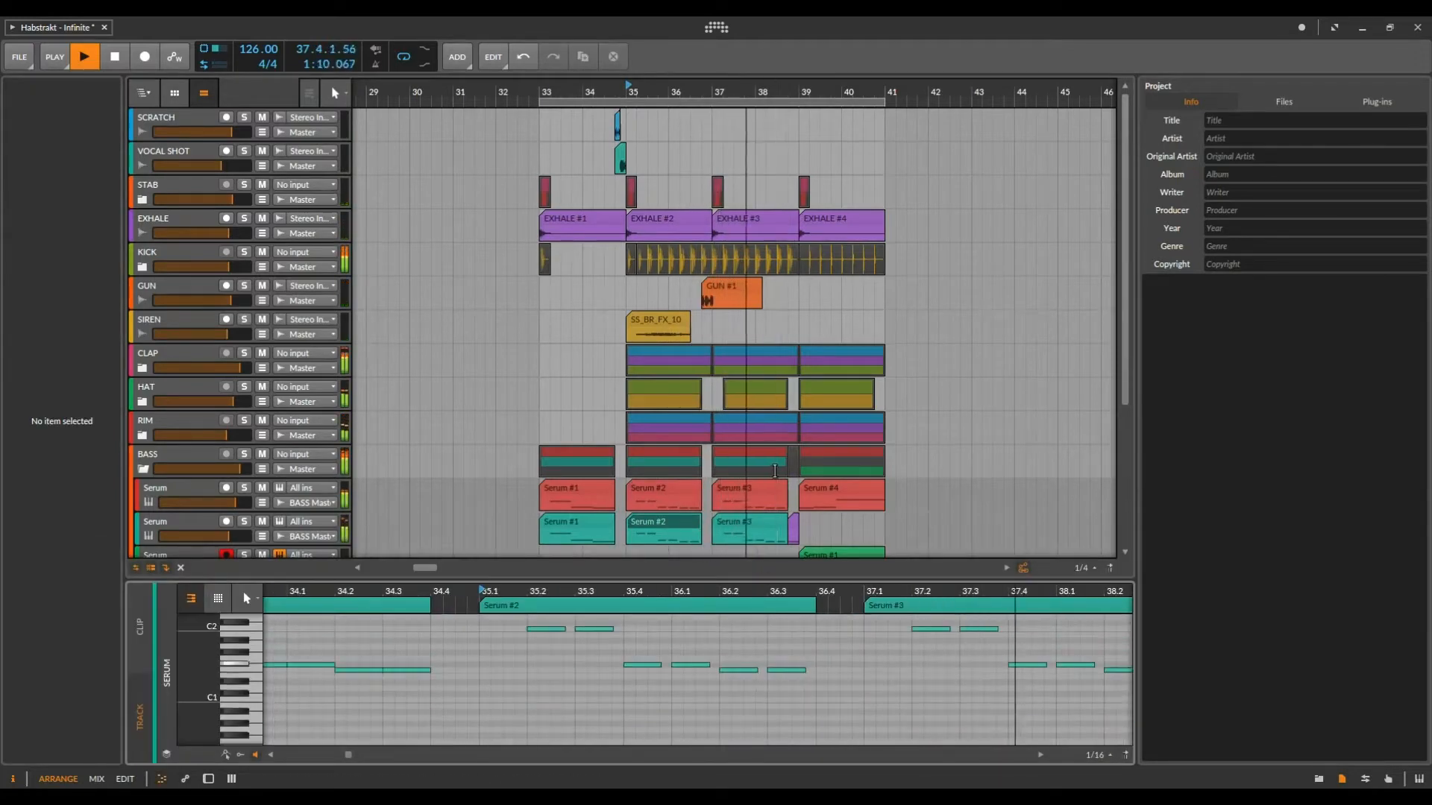
Inspect the notes of the third Serum bass track's clip at bar 39.
scroll(777, 472, "down", 1)
left_click(820, 503)
scroll(655, 466, "down", 3)
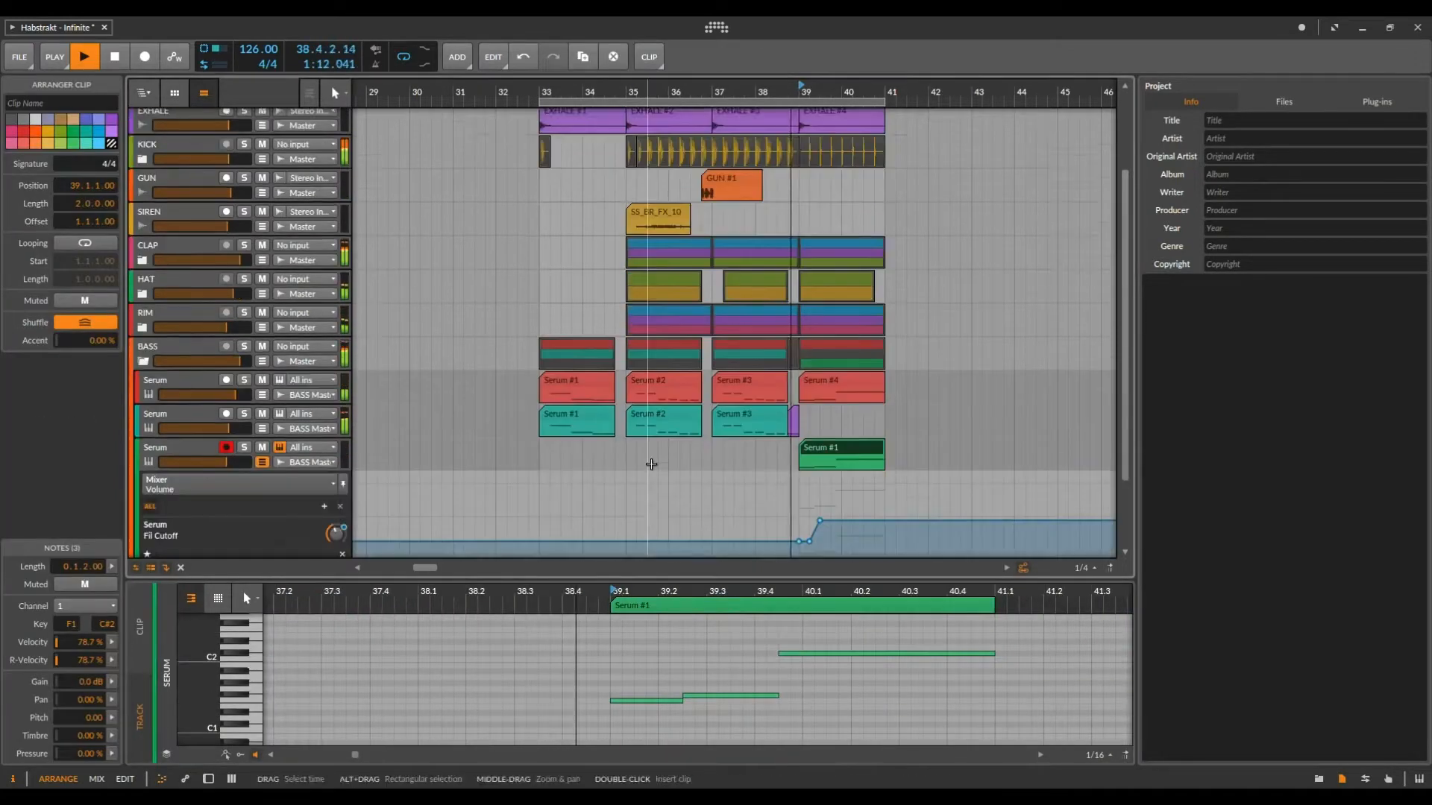
scroll(662, 442, "up", 3)
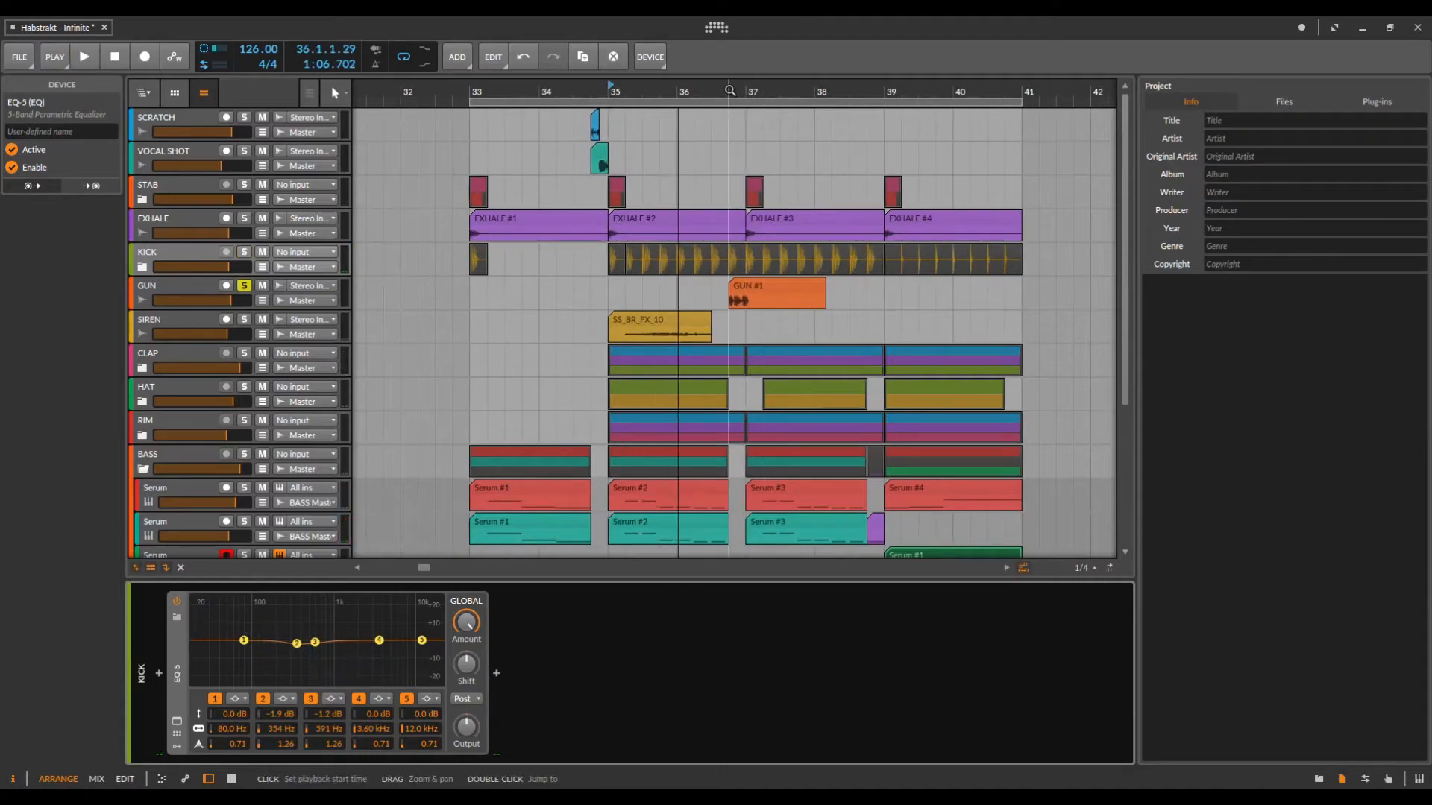
Audition the soloed GUN track from its clip's start, and the soloed EXHALE track from bar 33.
left_click(730, 91)
key("space")
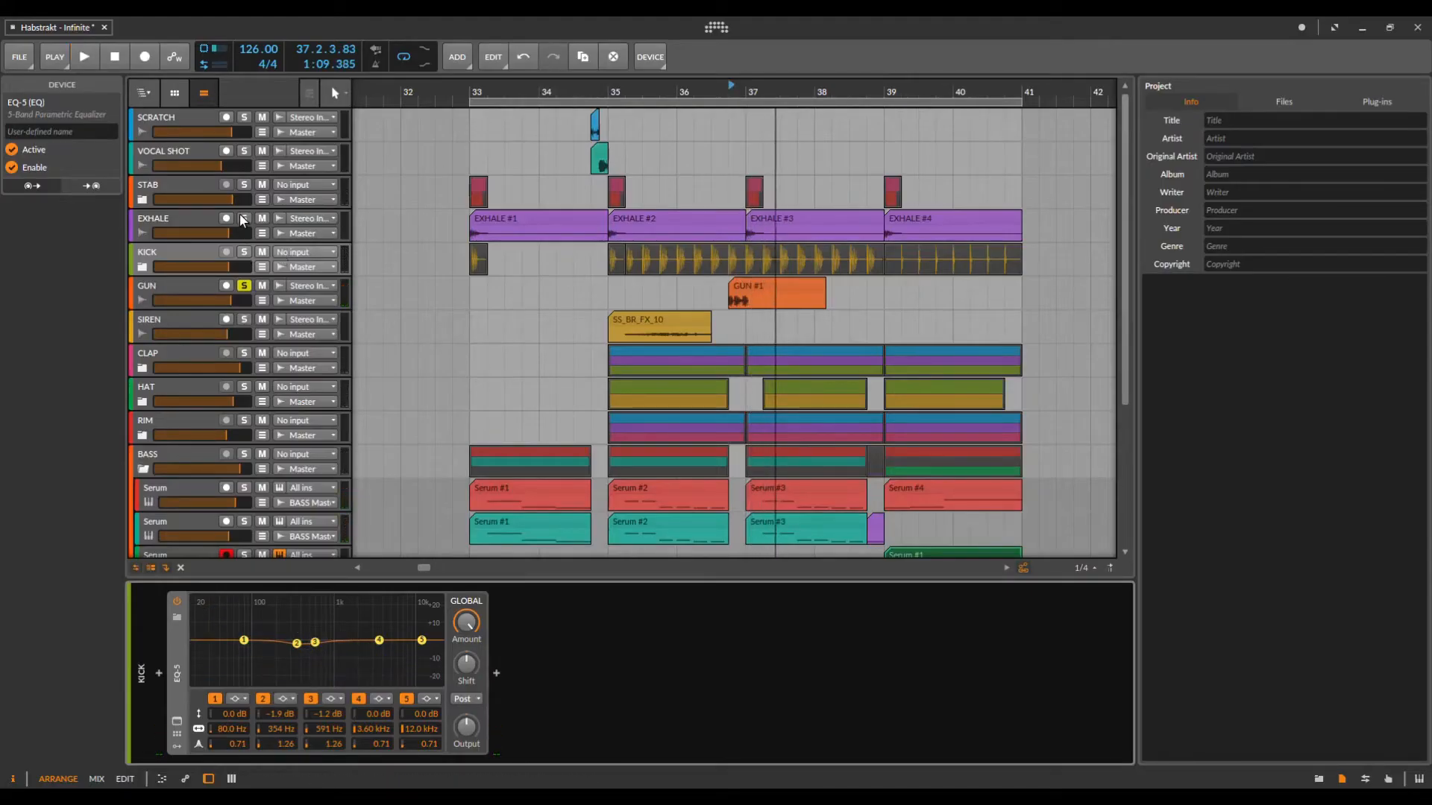
left_click(470, 91)
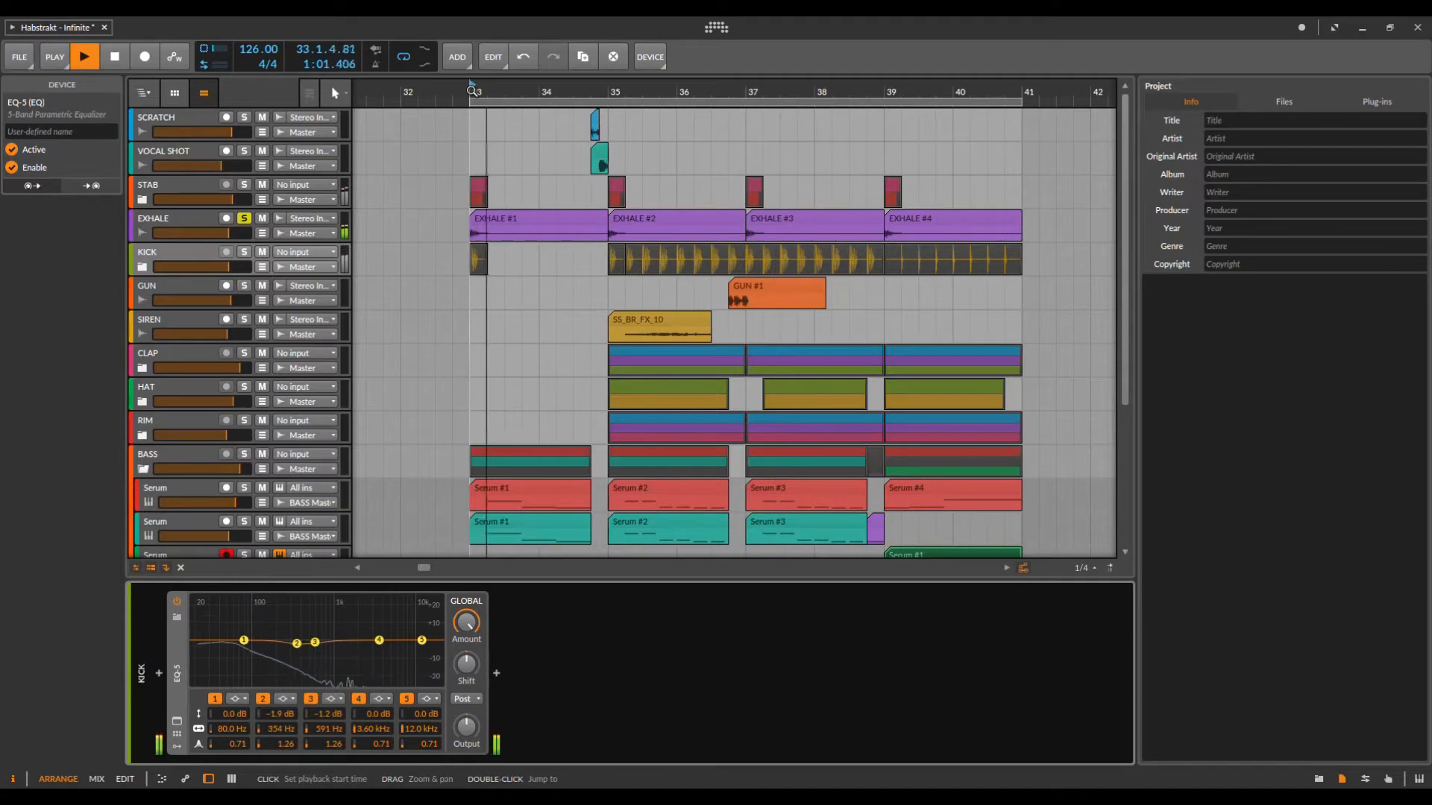
Audition the soloed STAB group from bar 33, and SCRATCH and VOCAL SHOT together from just before bar 35.
left_click(243, 185)
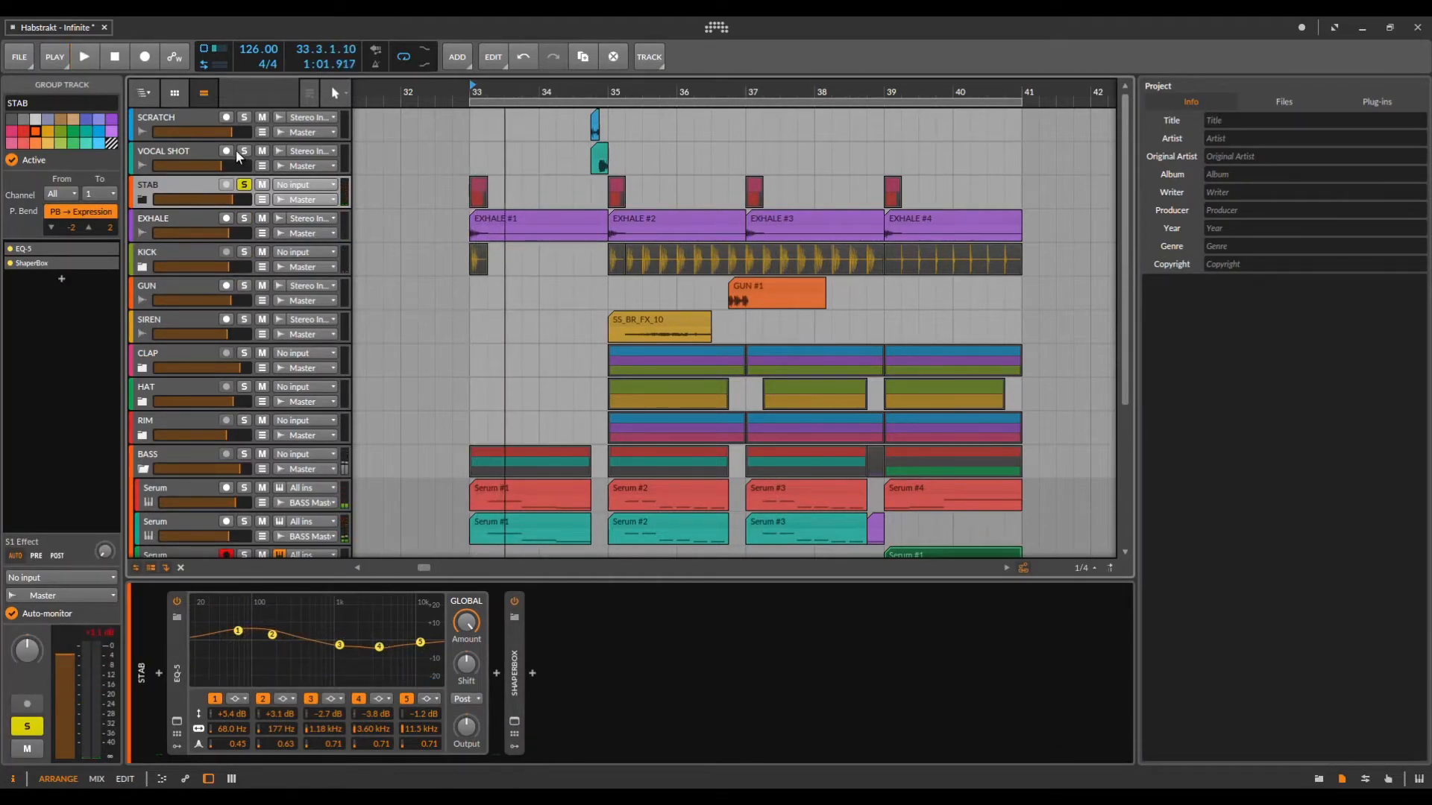
key("space")
left_click_drag(586, 86, 603, 88)
key("space")
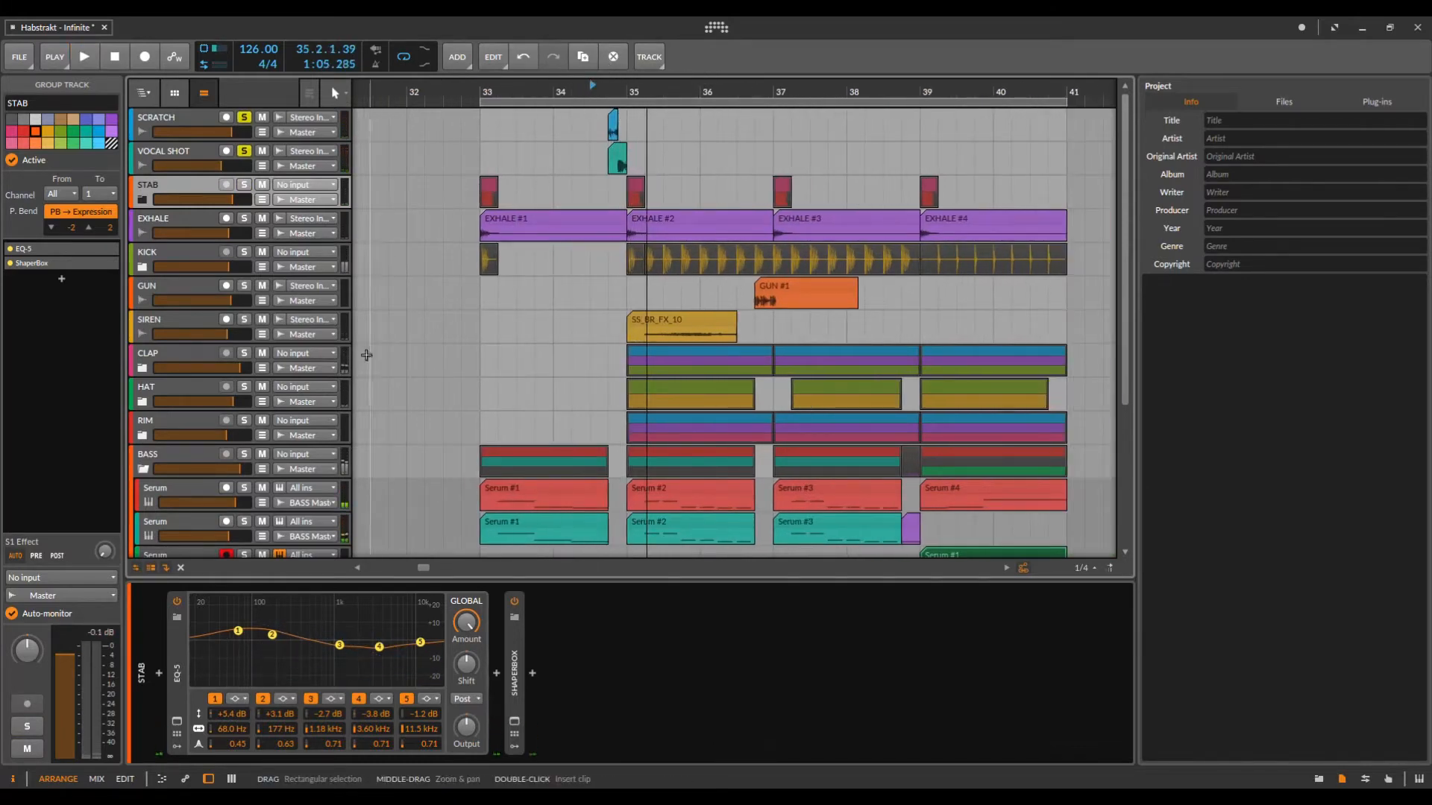
Play the soloed SIREN track from bar 35, and the soloed CLAP group from the same position.
left_click(638, 94)
key("space")
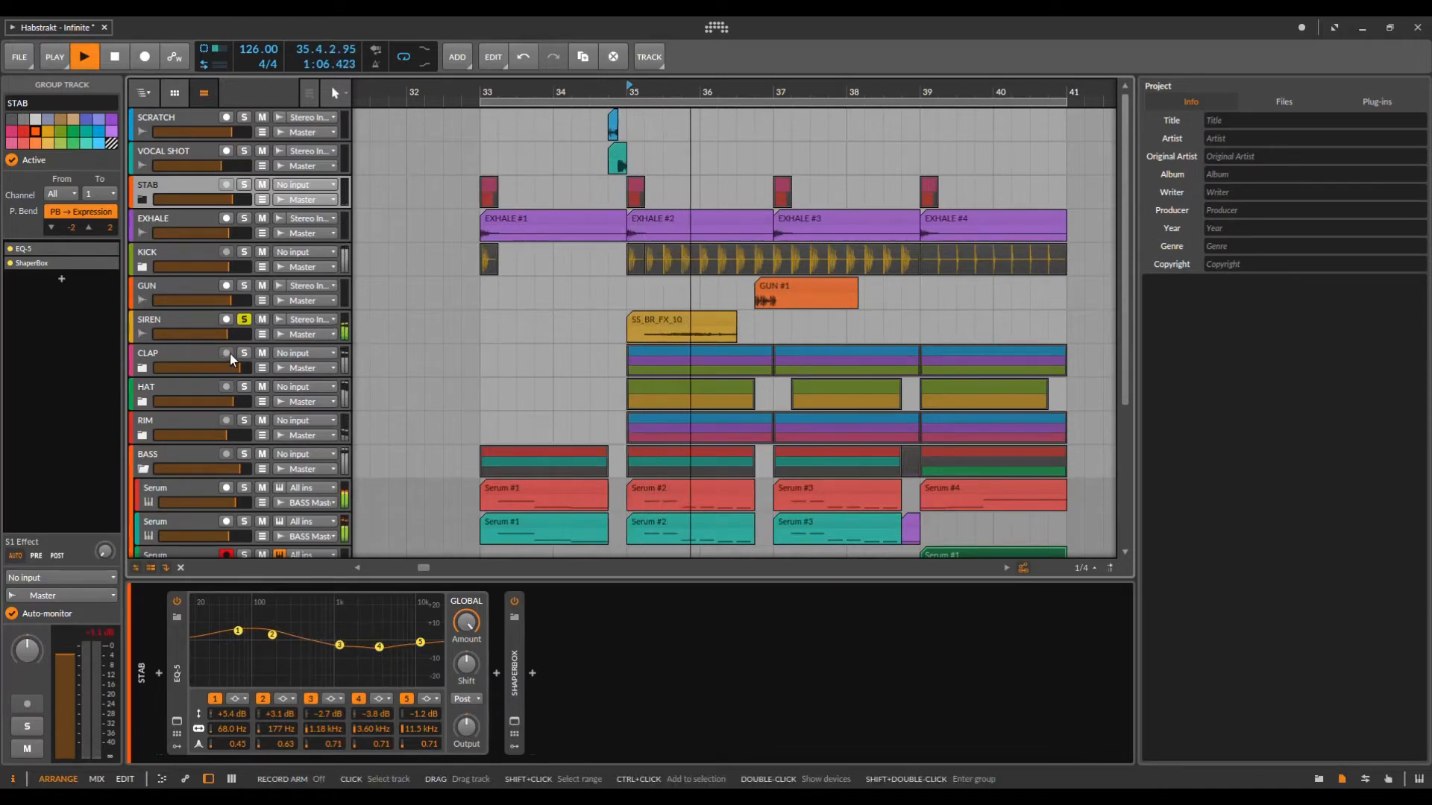
left_click(199, 356)
key("space")
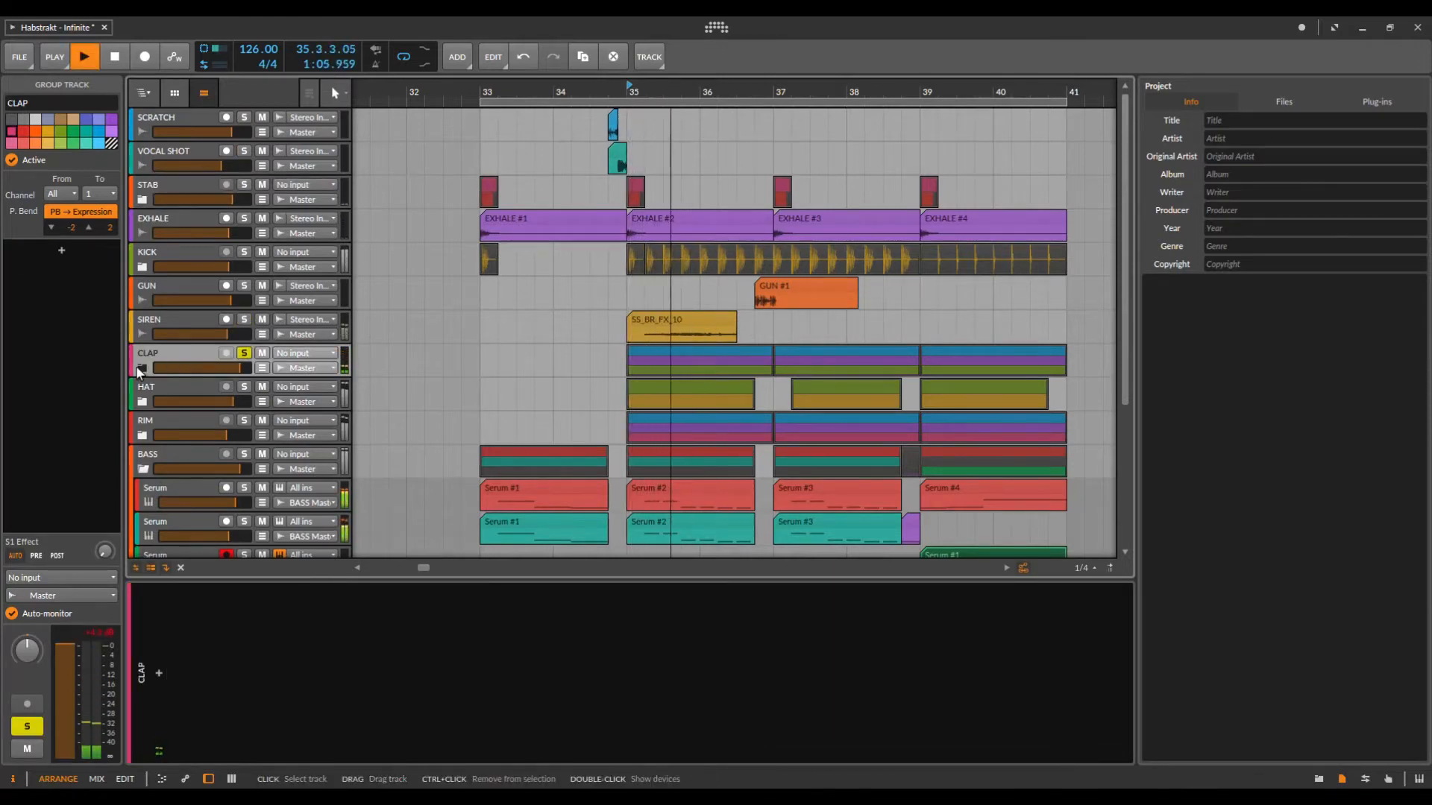
Listen to the HAT group in solo while viewing its child tracks, and collapse the group again.
left_click(244, 386)
left_click(141, 402)
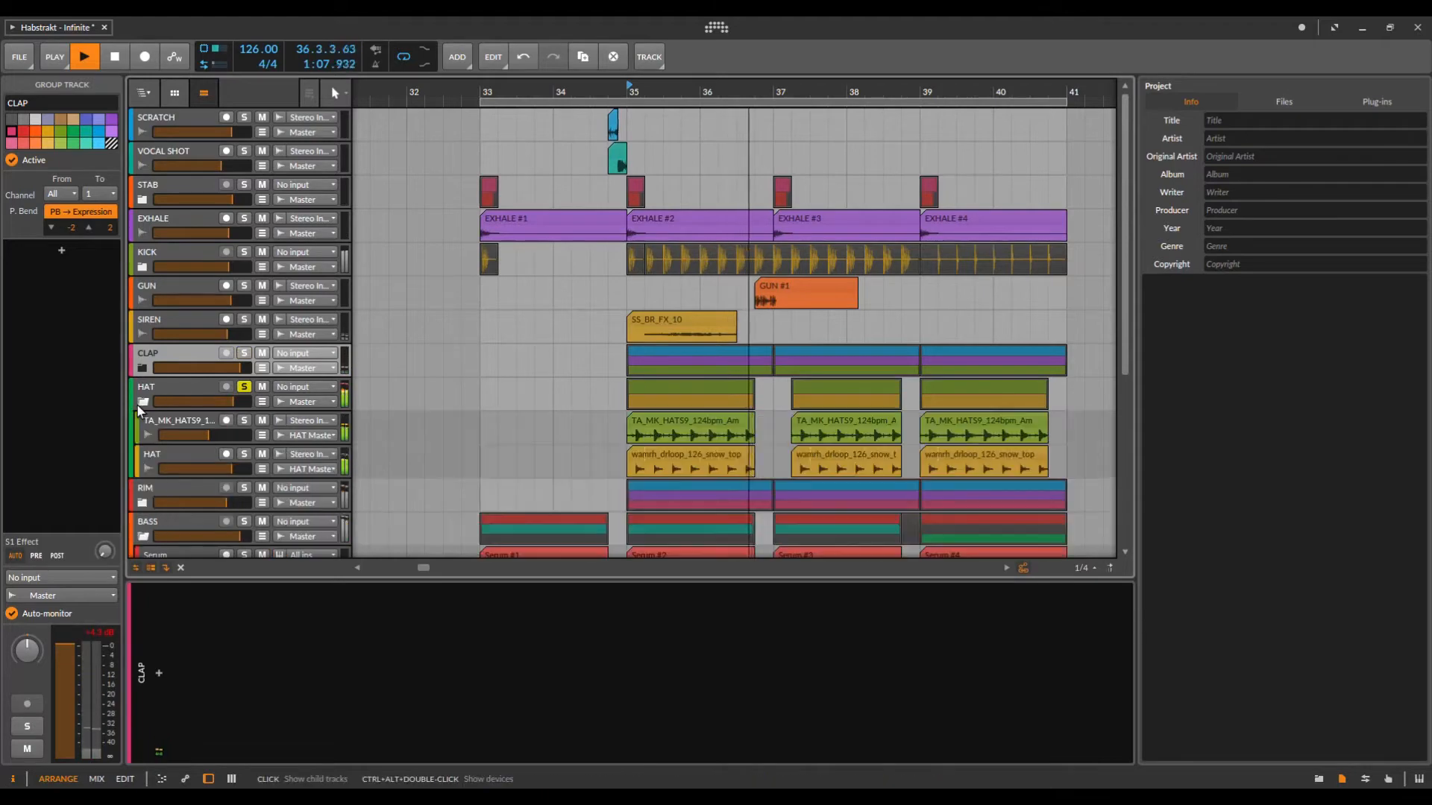
left_click(140, 405)
Solo the RIM group and play it from bar 35.
left_click(244, 419)
key("space")
left_click(209, 421)
key("space")
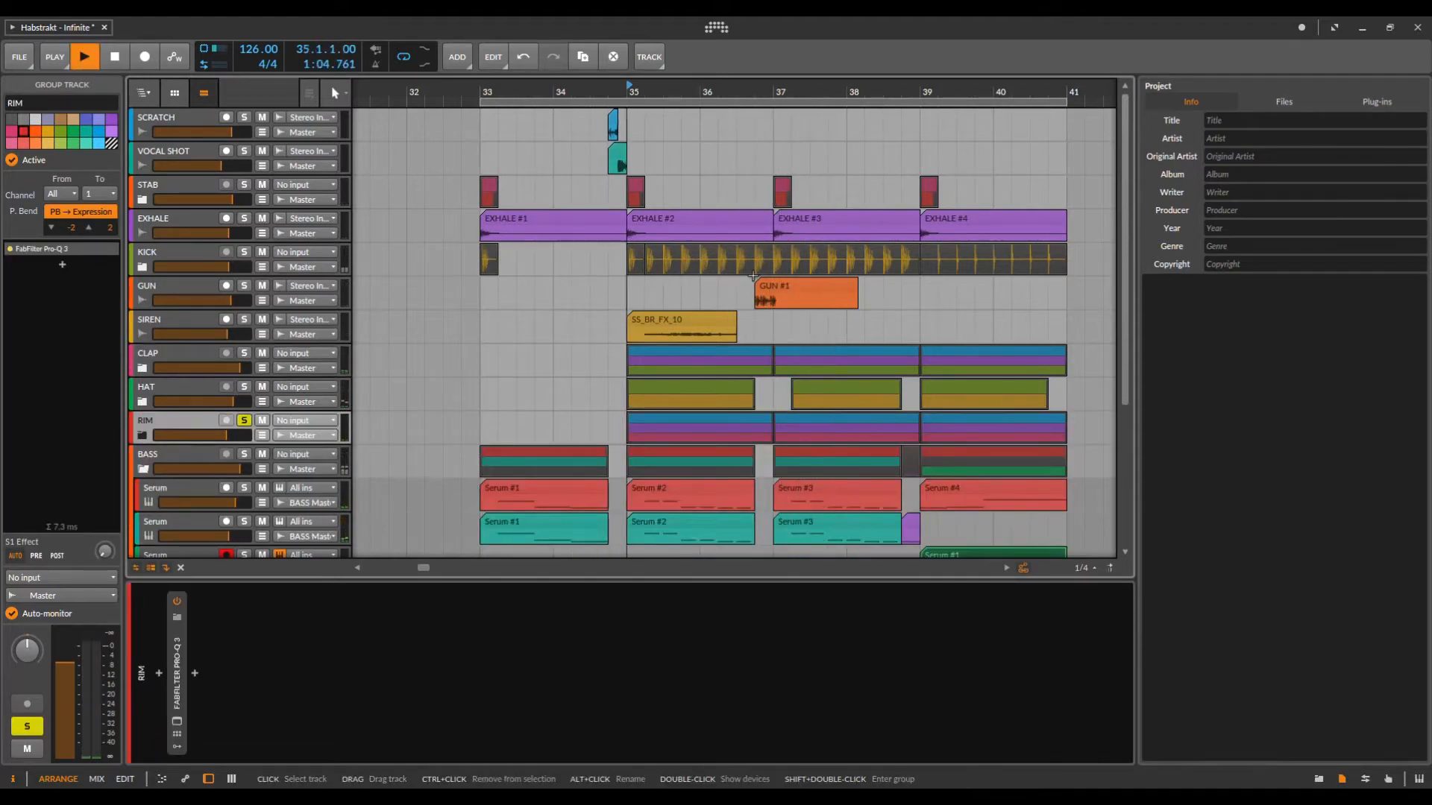
Show the RIM group's child tracks, listen to RIM and HAT soloed together, and collapse the RIM group.
left_click(142, 435)
left_click(242, 385)
scroll(243, 384, "down", 2)
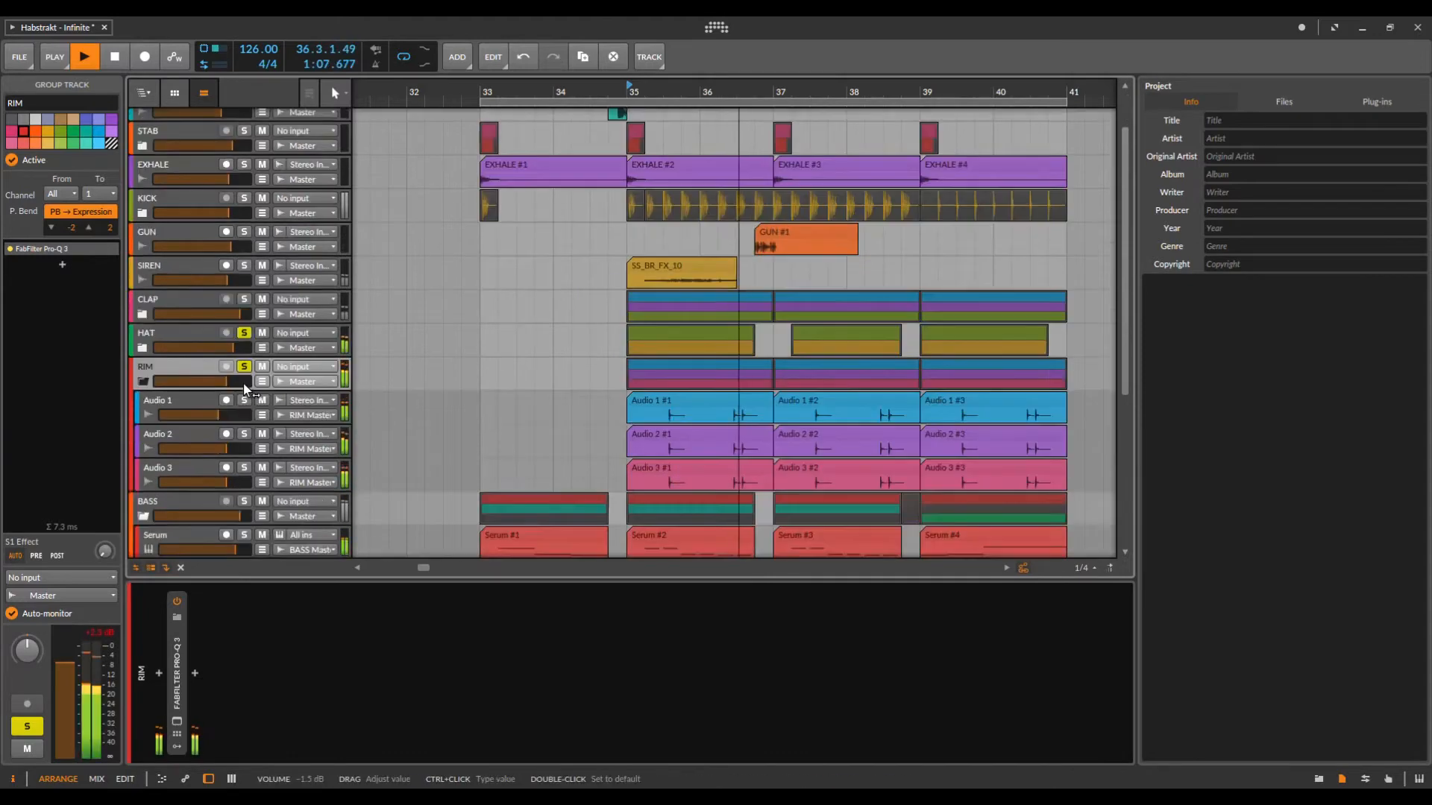
key("space")
left_click(142, 381)
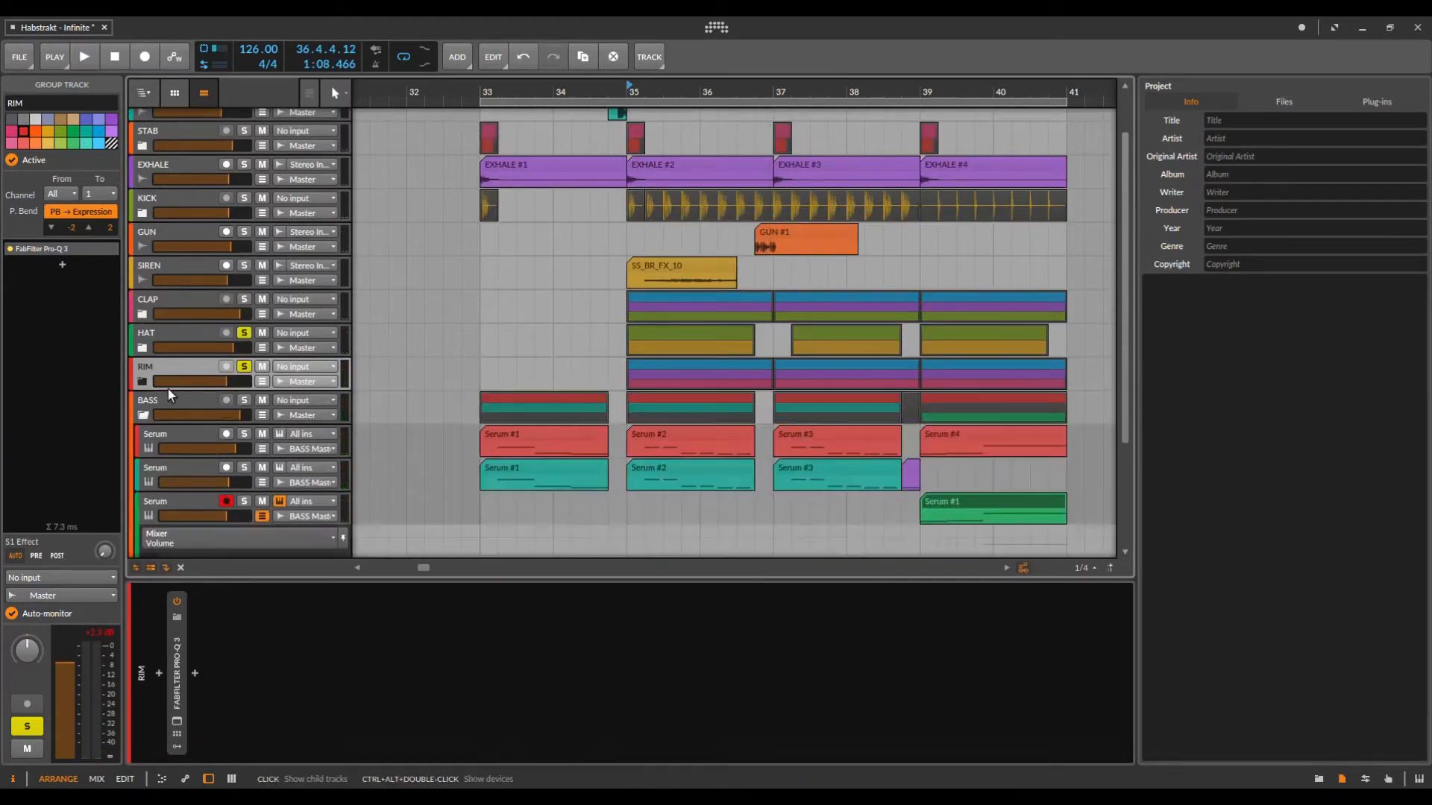
Solo the BASS group, play it from bar 35, and view the devices of the group and its third Serum track.
left_click(244, 400, "shift")
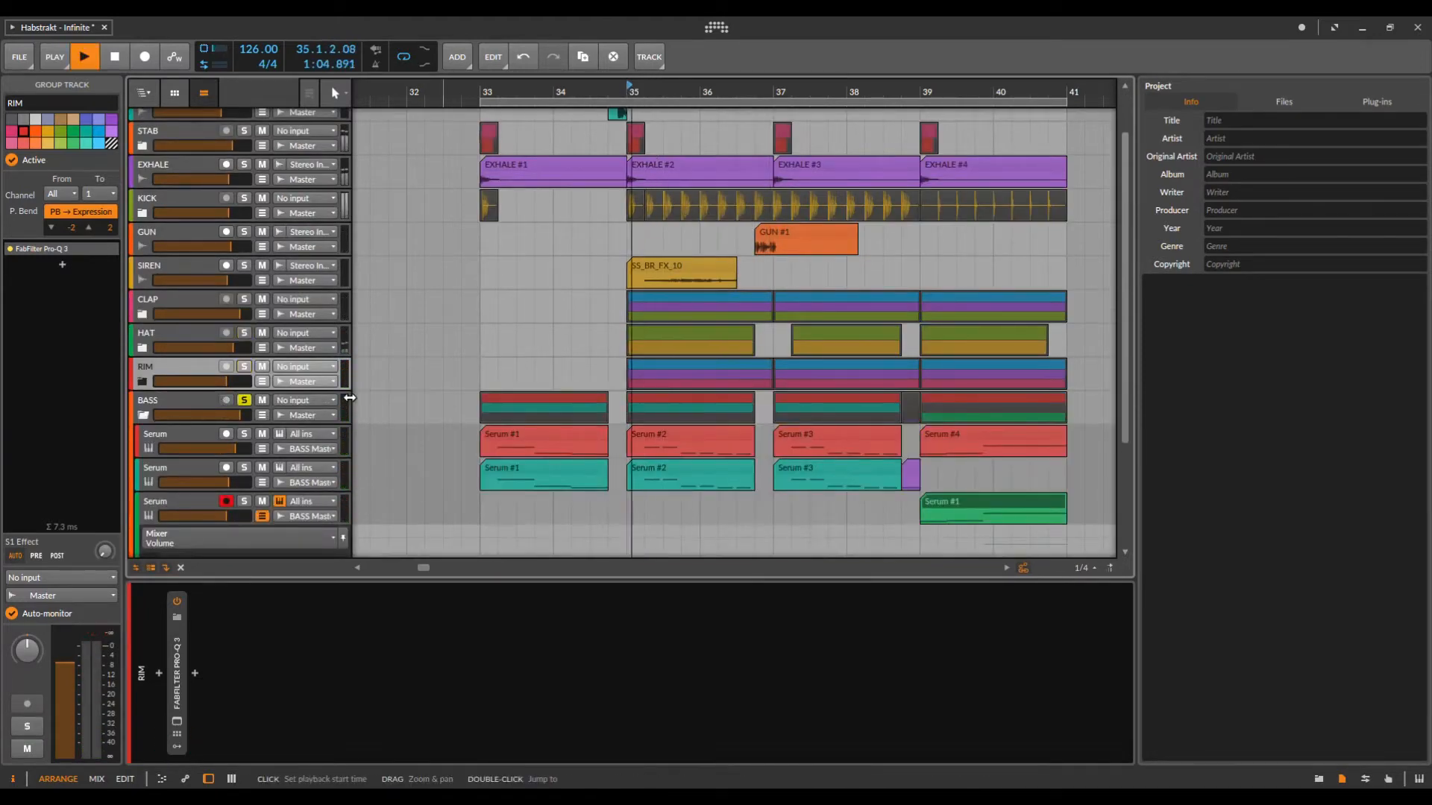
left_click(177, 405)
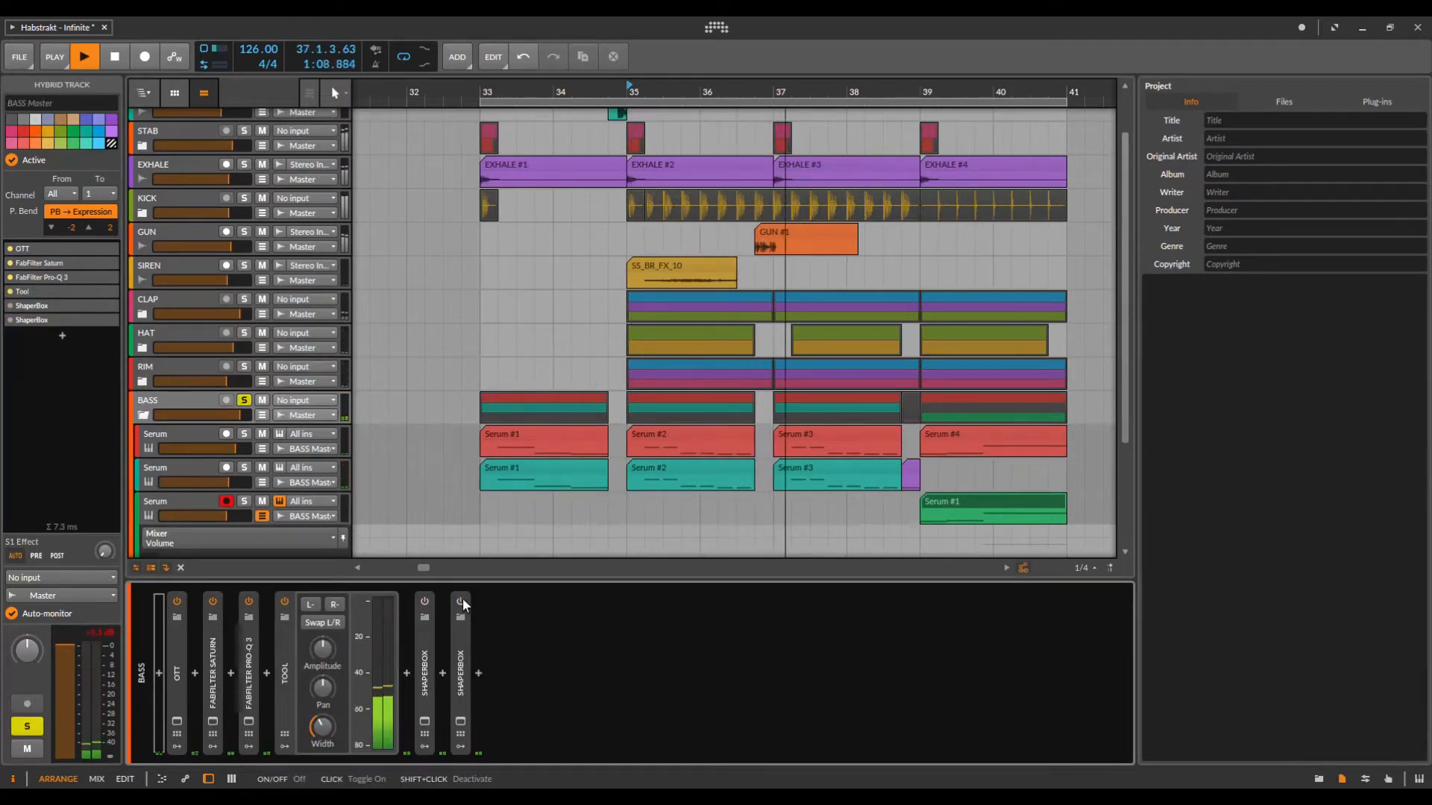
scroll(448, 231, "down", 3)
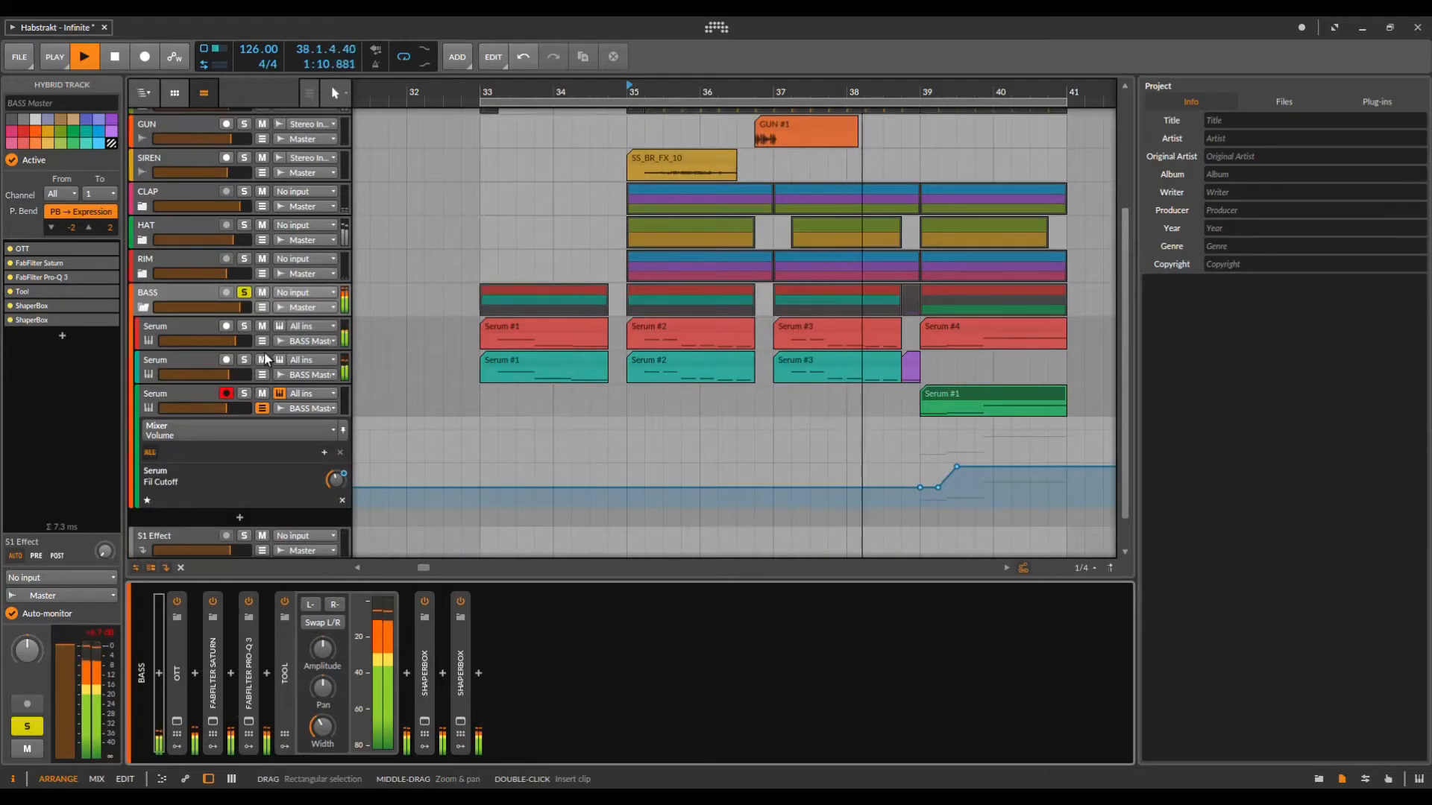
left_click(256, 409)
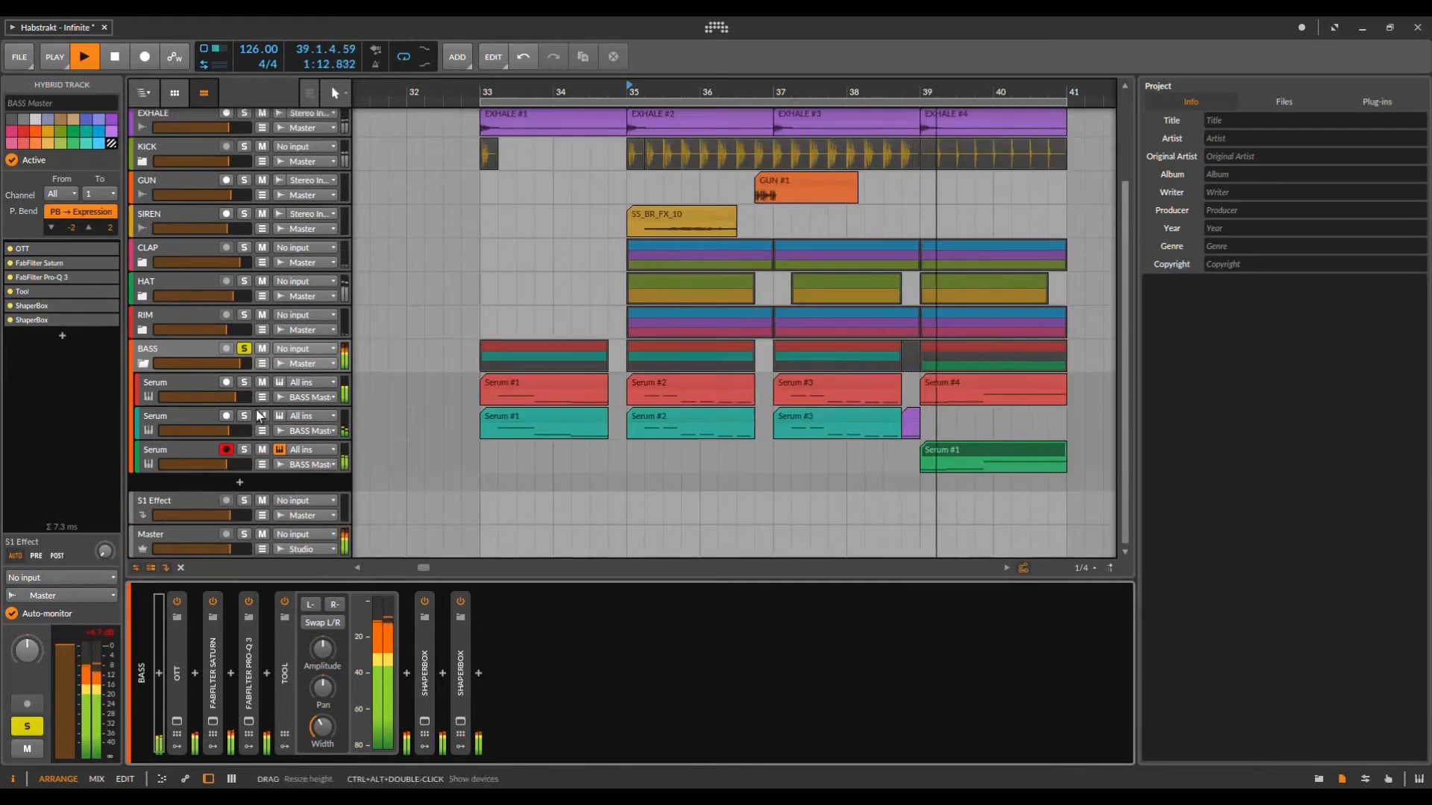
left_click(184, 460)
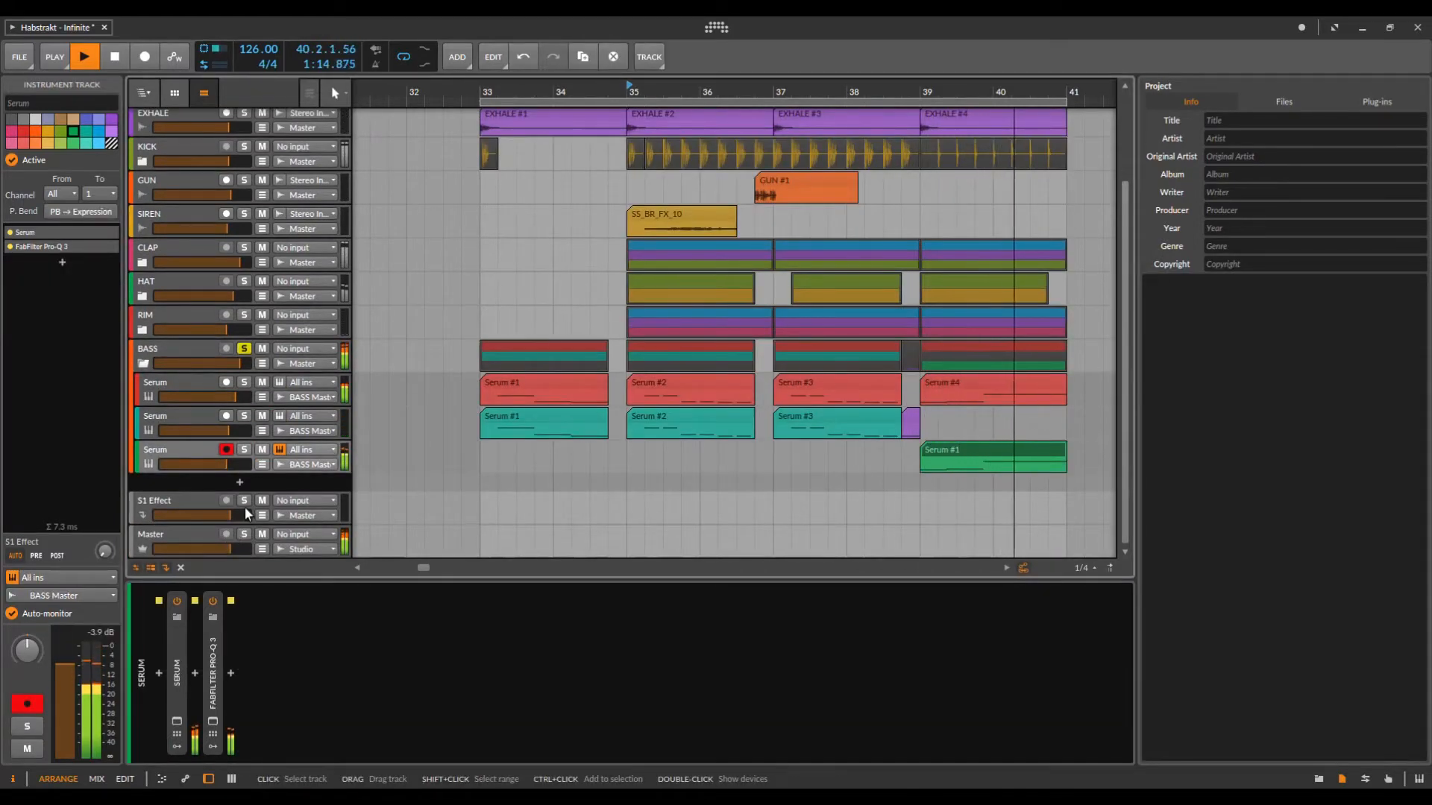
scroll(594, 406, "up", 2)
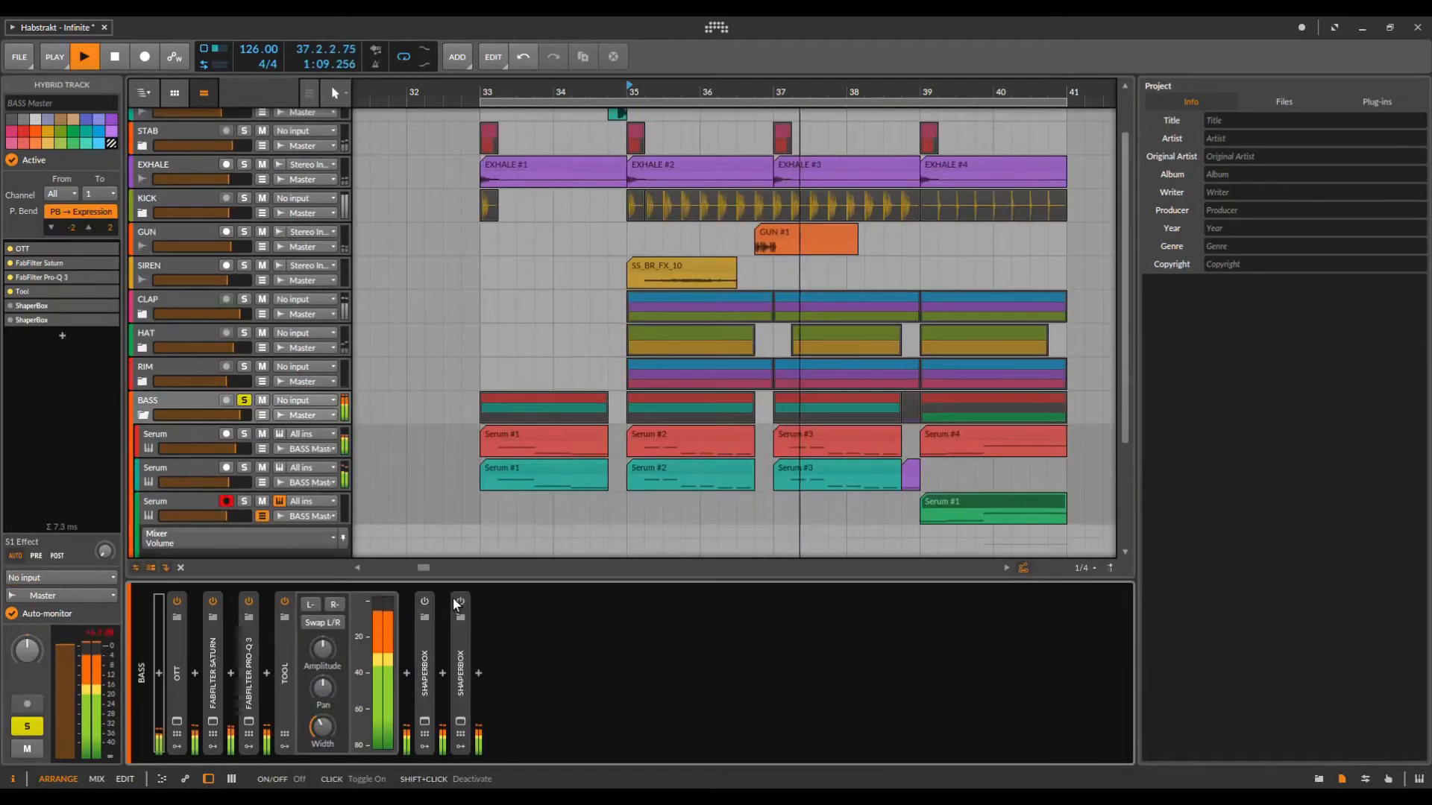
Hide the third Serum track's automation lanes and show its devices while listening to the soloed BASS group.
scroll(254, 418, "down", 3)
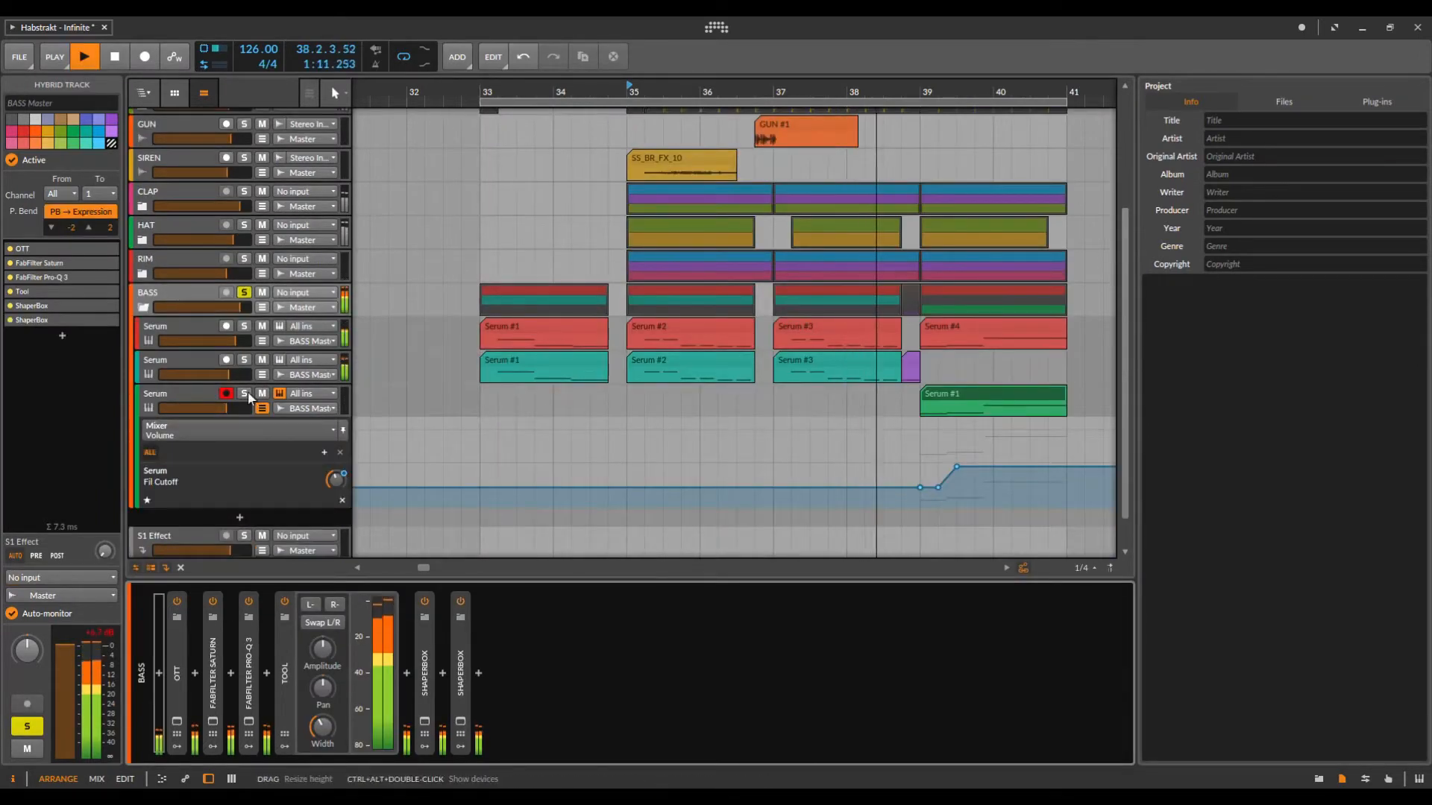
left_click(262, 417)
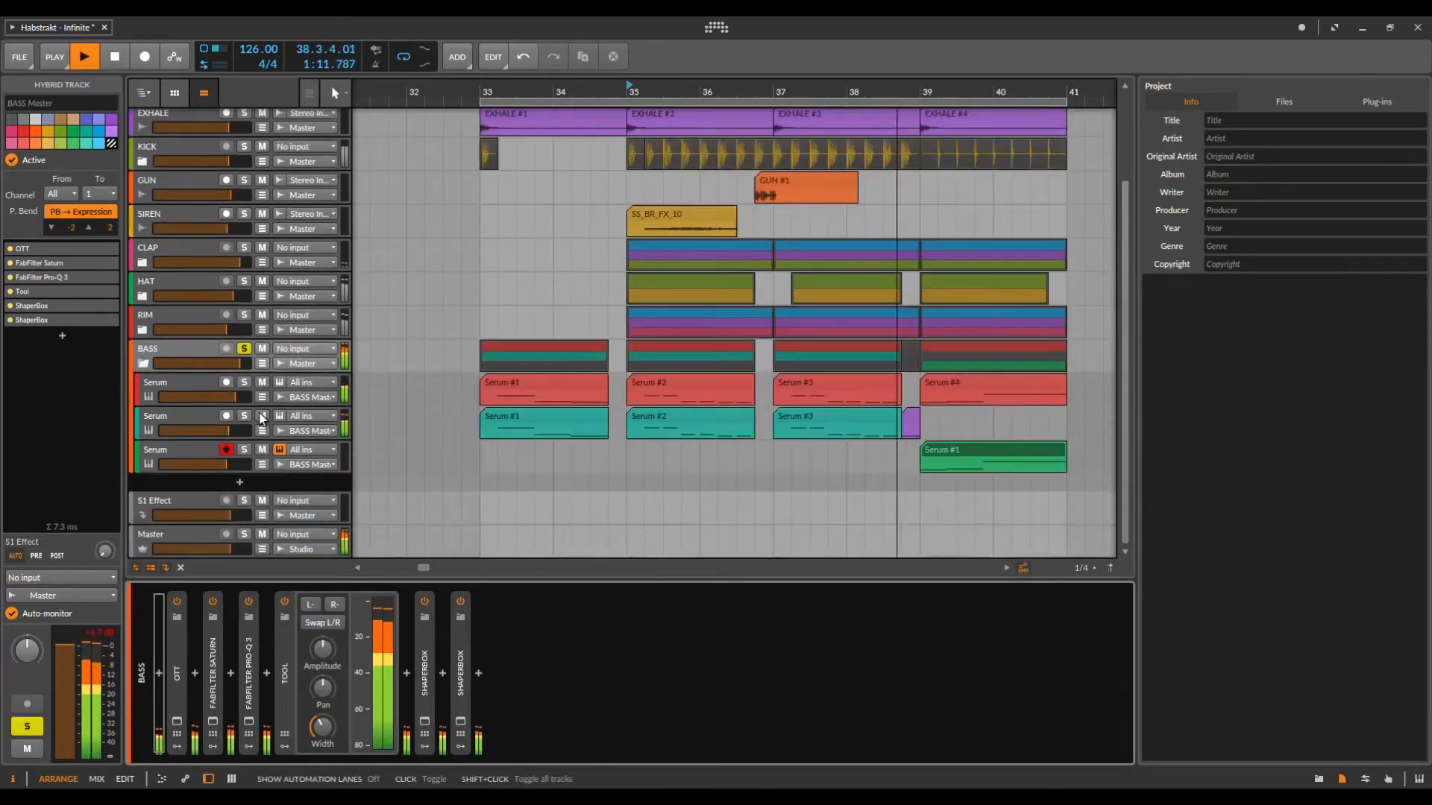
left_click(191, 457)
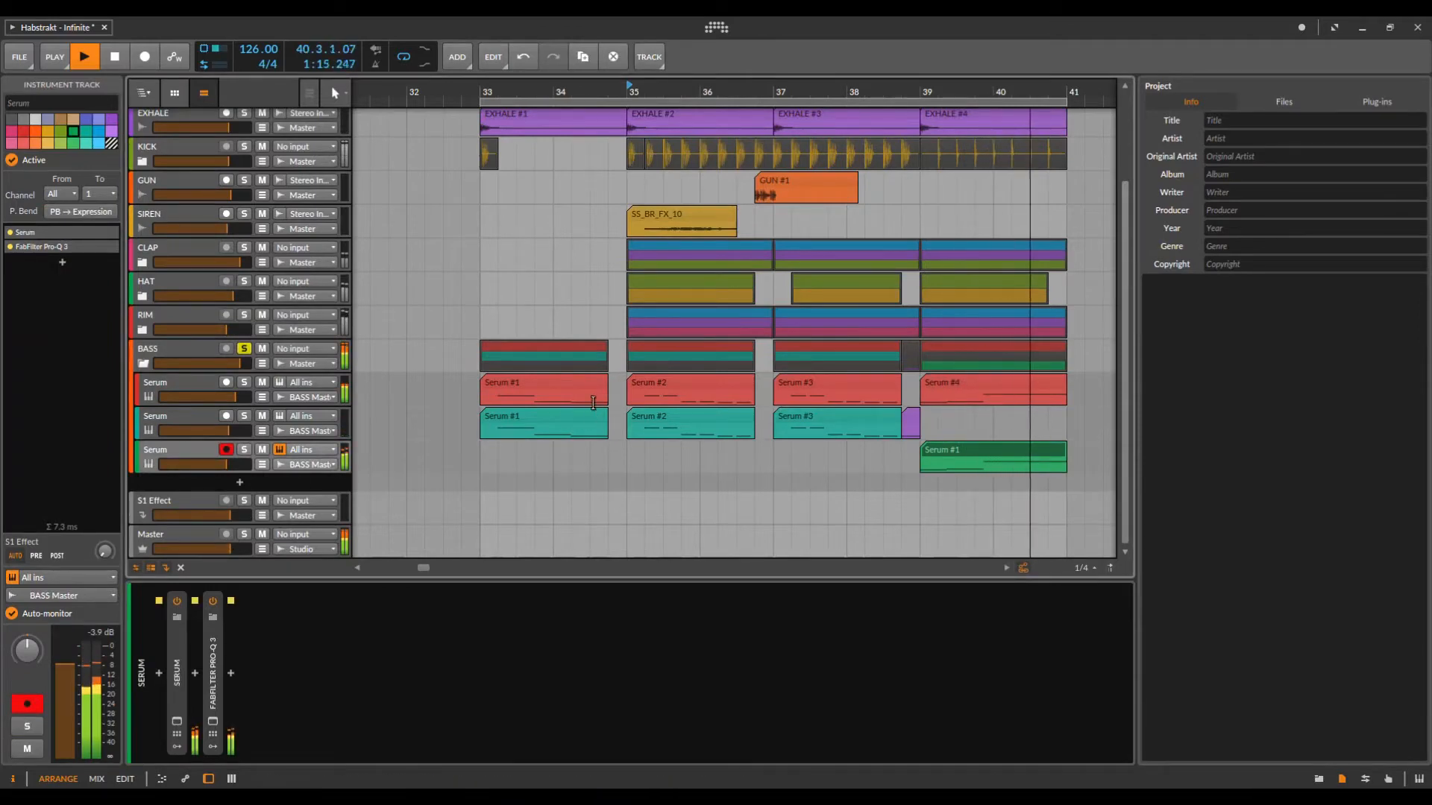
scroll(593, 402, "up", 3)
key("space")
scroll(593, 402, "down", 3)
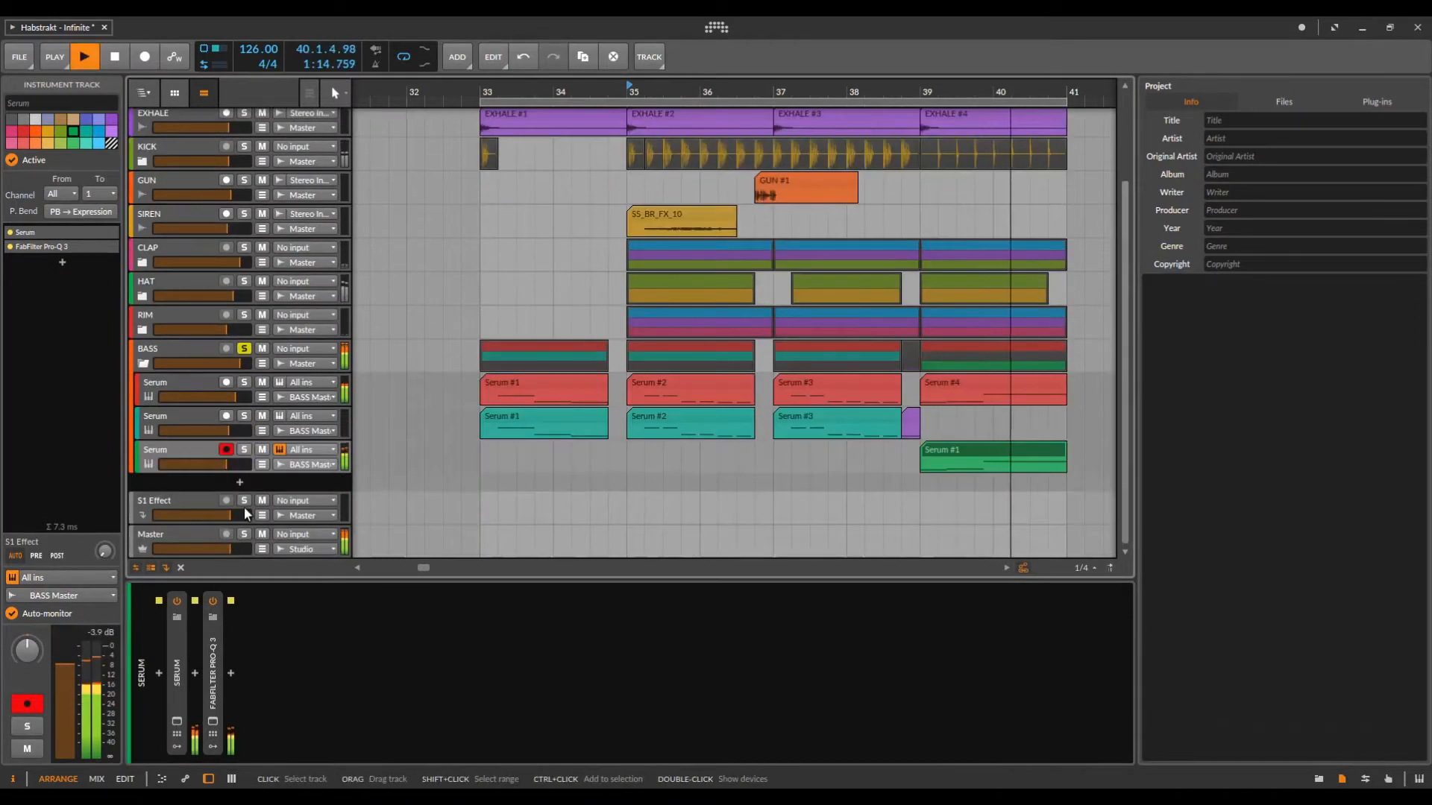
scroll(592, 403, "up", 3)
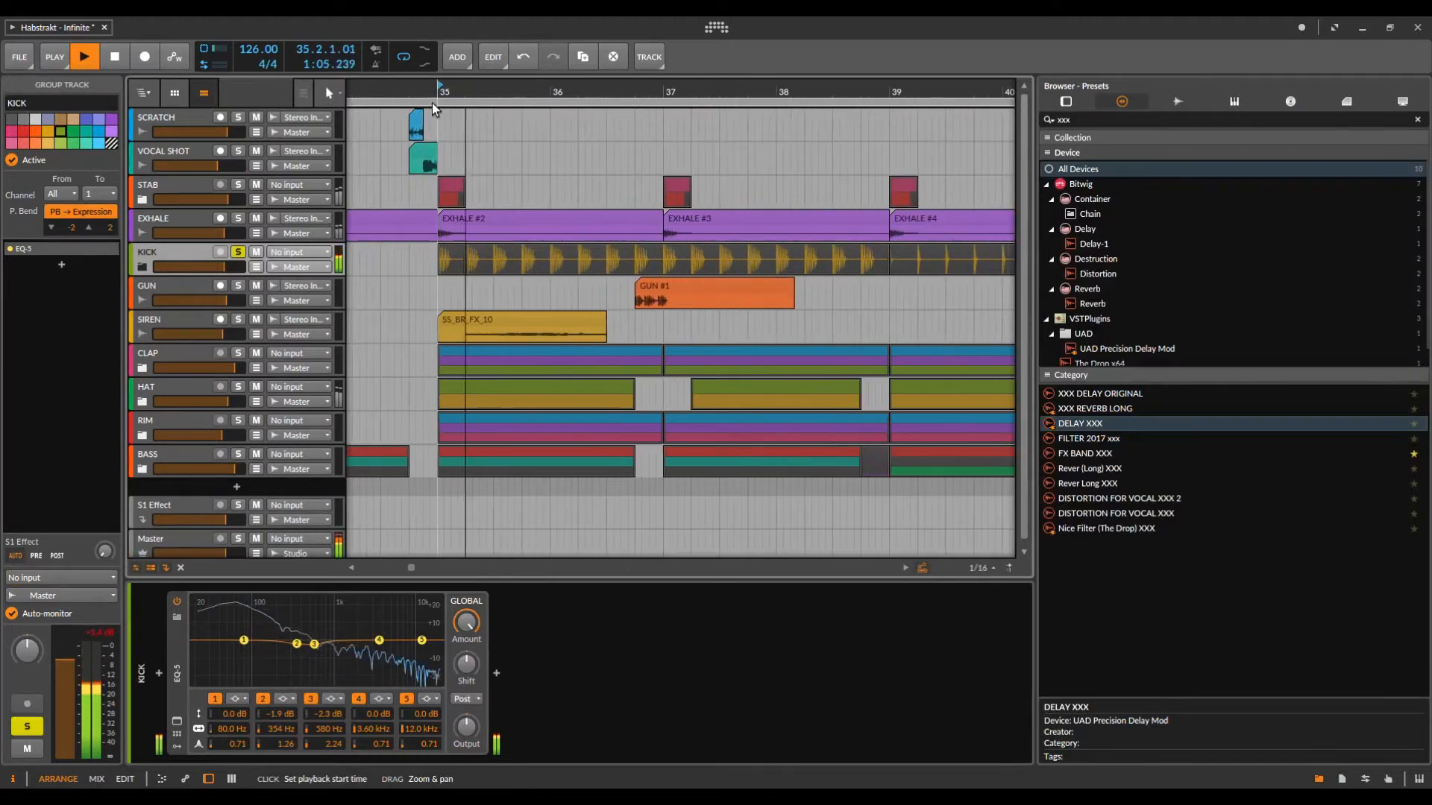
Add the CLAP and HAT groups to the soloed KICK during playback, and toggle the HAT group's child tracks.
left_click(199, 352)
left_click(238, 352)
left_click(237, 387)
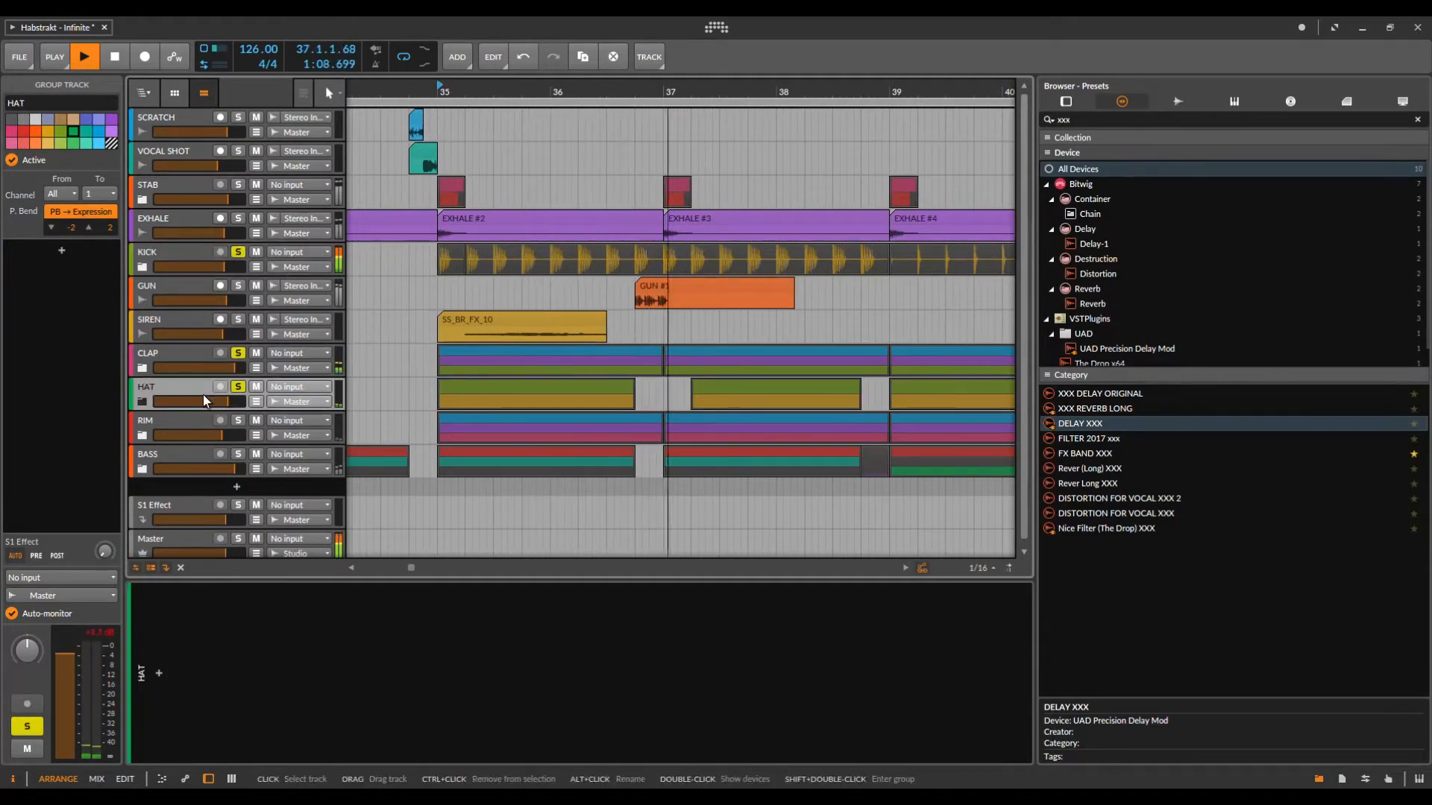
left_click(142, 401)
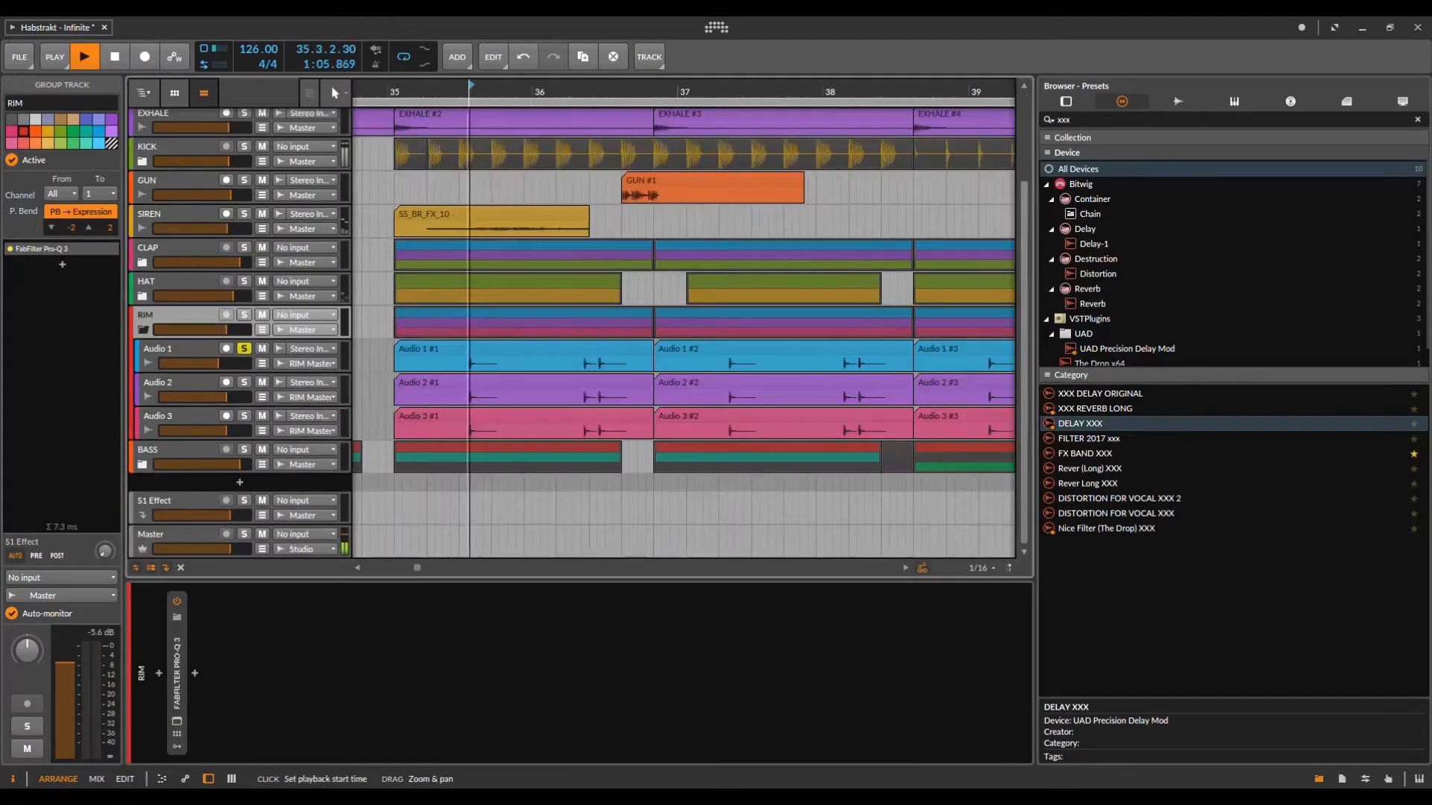
Listen to the RIM group's layers, adding Audio 2 and Audio 3 to the soloed Audio 1.
scroll(457, 358, "up", 4)
key("space")
key("space")
left_click(244, 382)
left_click(244, 415)
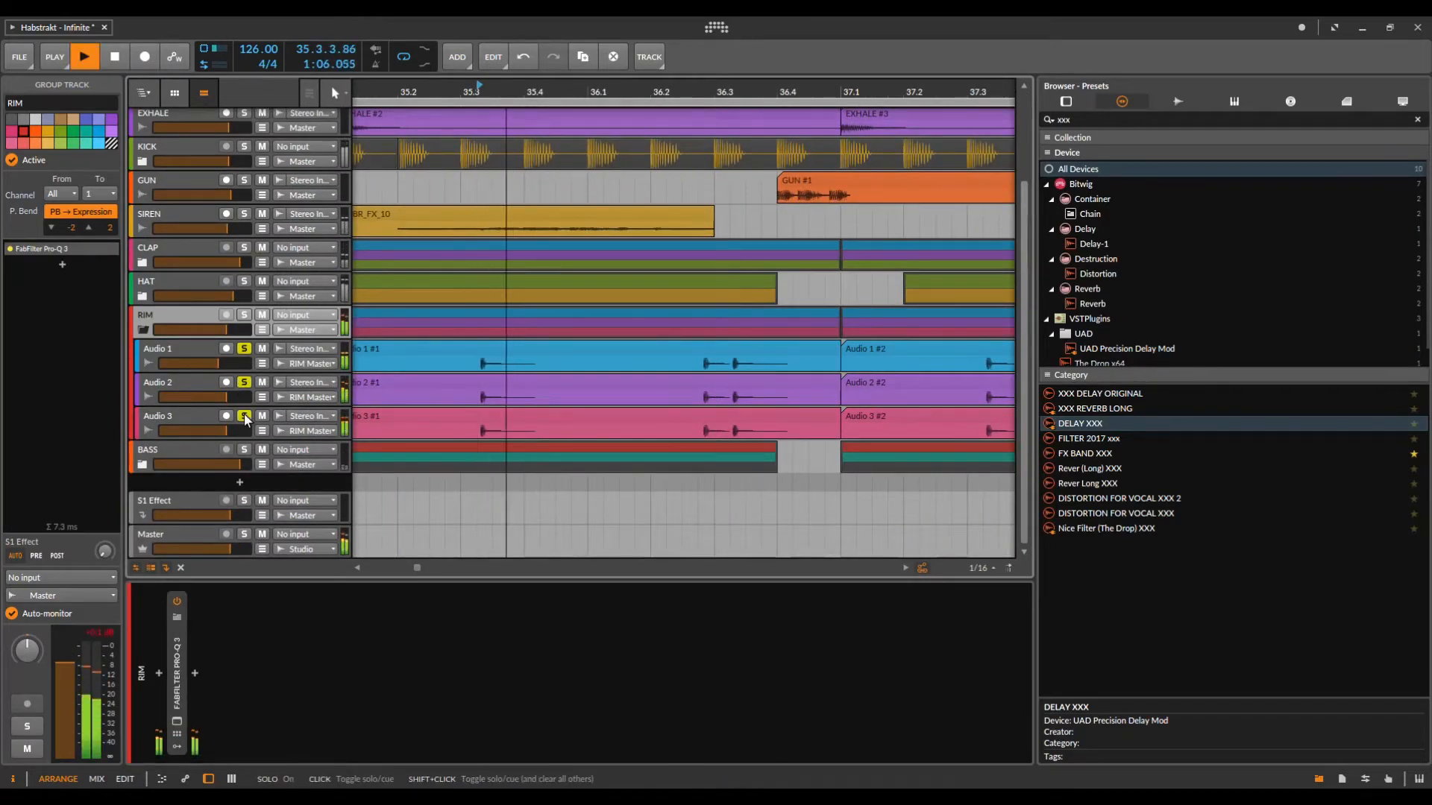
key("space")
key("space")
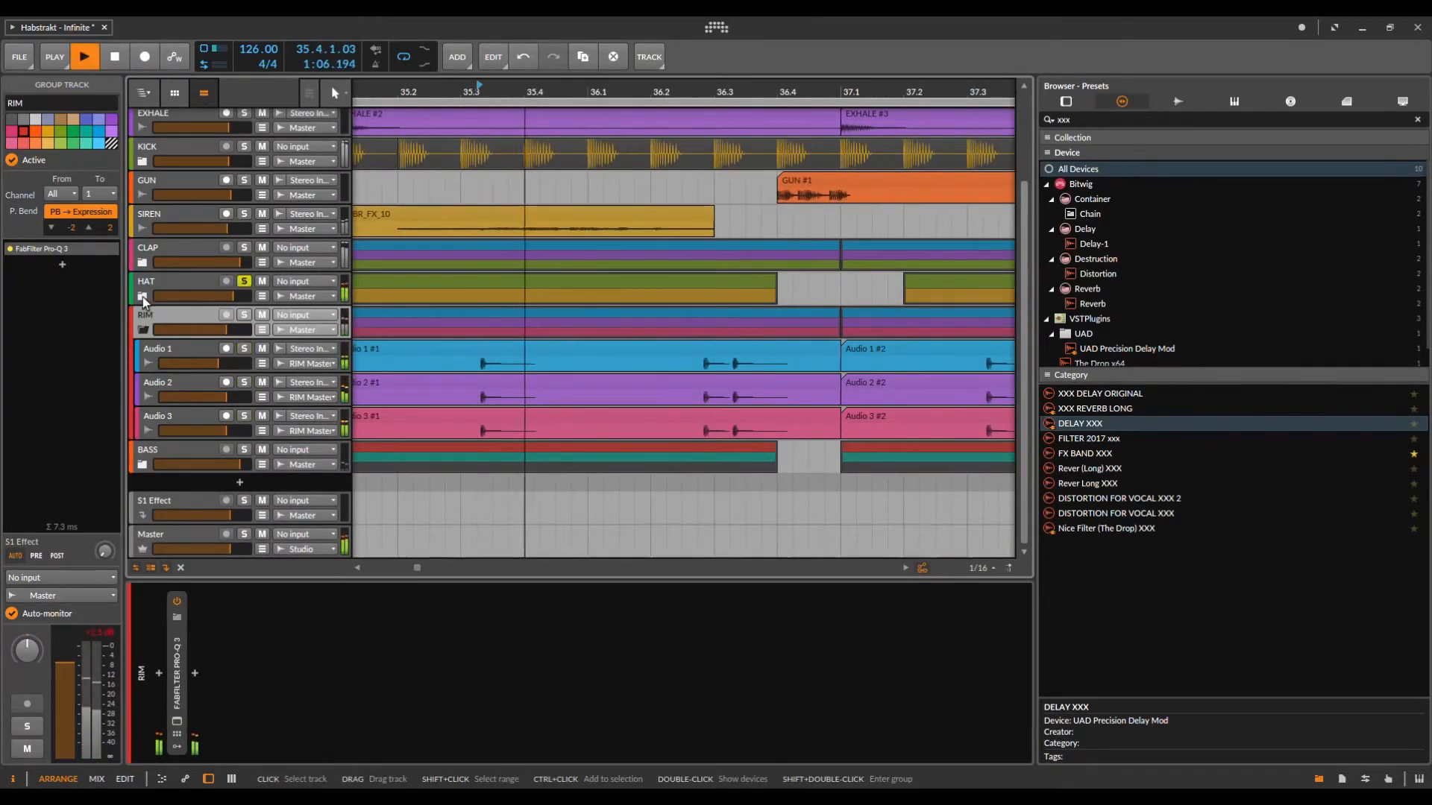
Expand the HAT group and audition its HAT and TA_MK_HATS9 child tracks individually in solo.
left_click(143, 296)
left_click(245, 348, "shift")
left_click(245, 316, "shift")
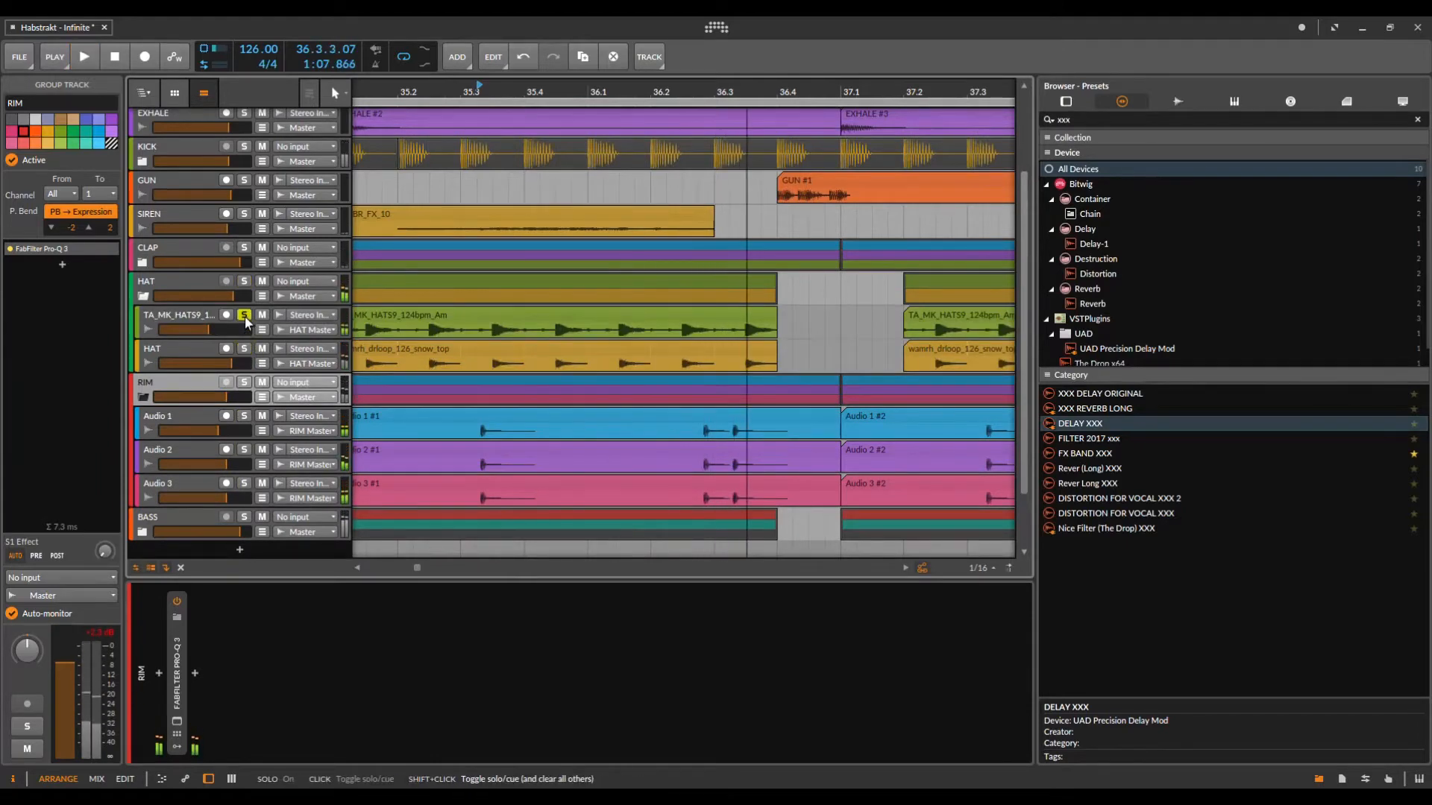
key("space")
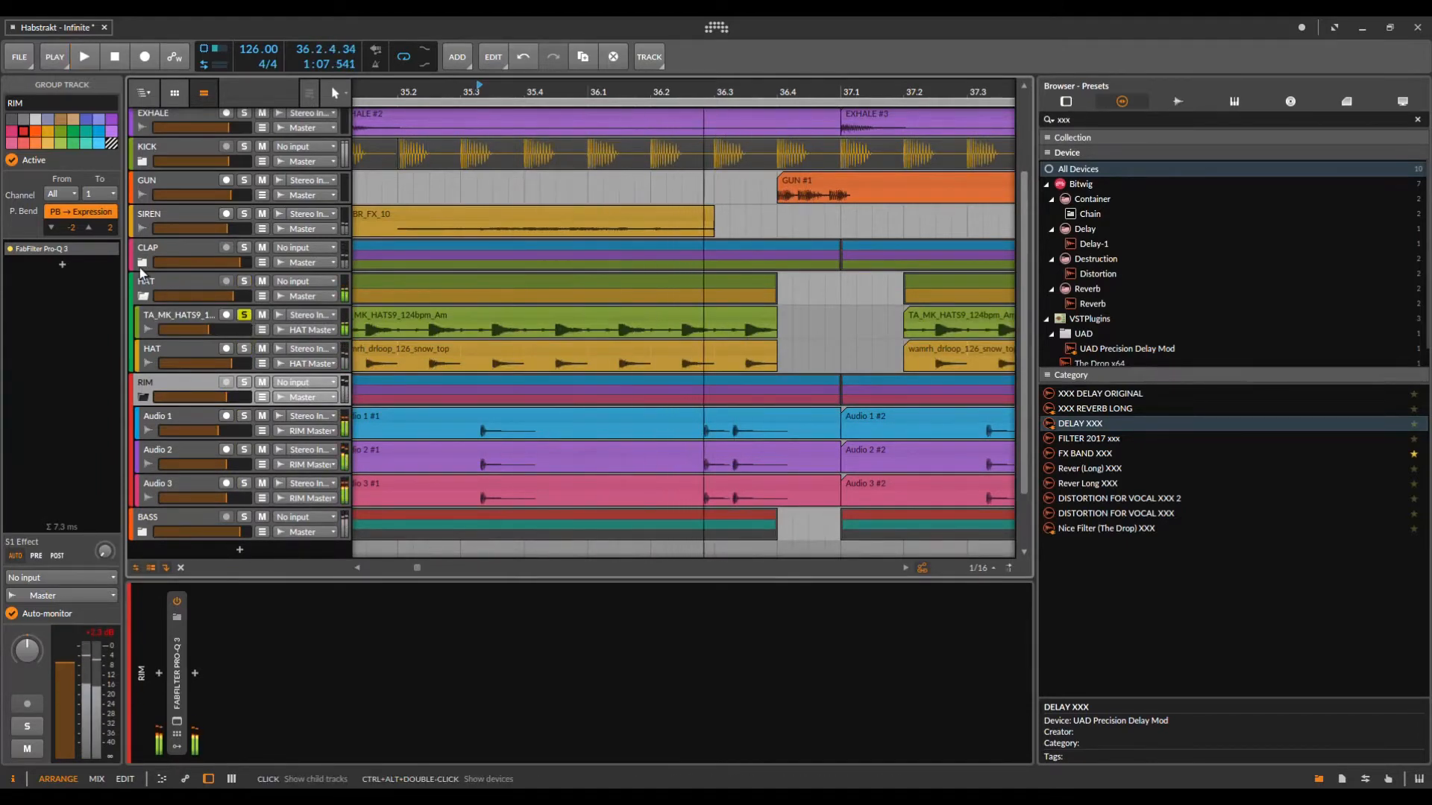
Expand the CLAP group and audition its Audio 1 layer in solo, adding Audio 2 to it.
left_click(142, 263)
key("space")
left_click(244, 283, "shift")
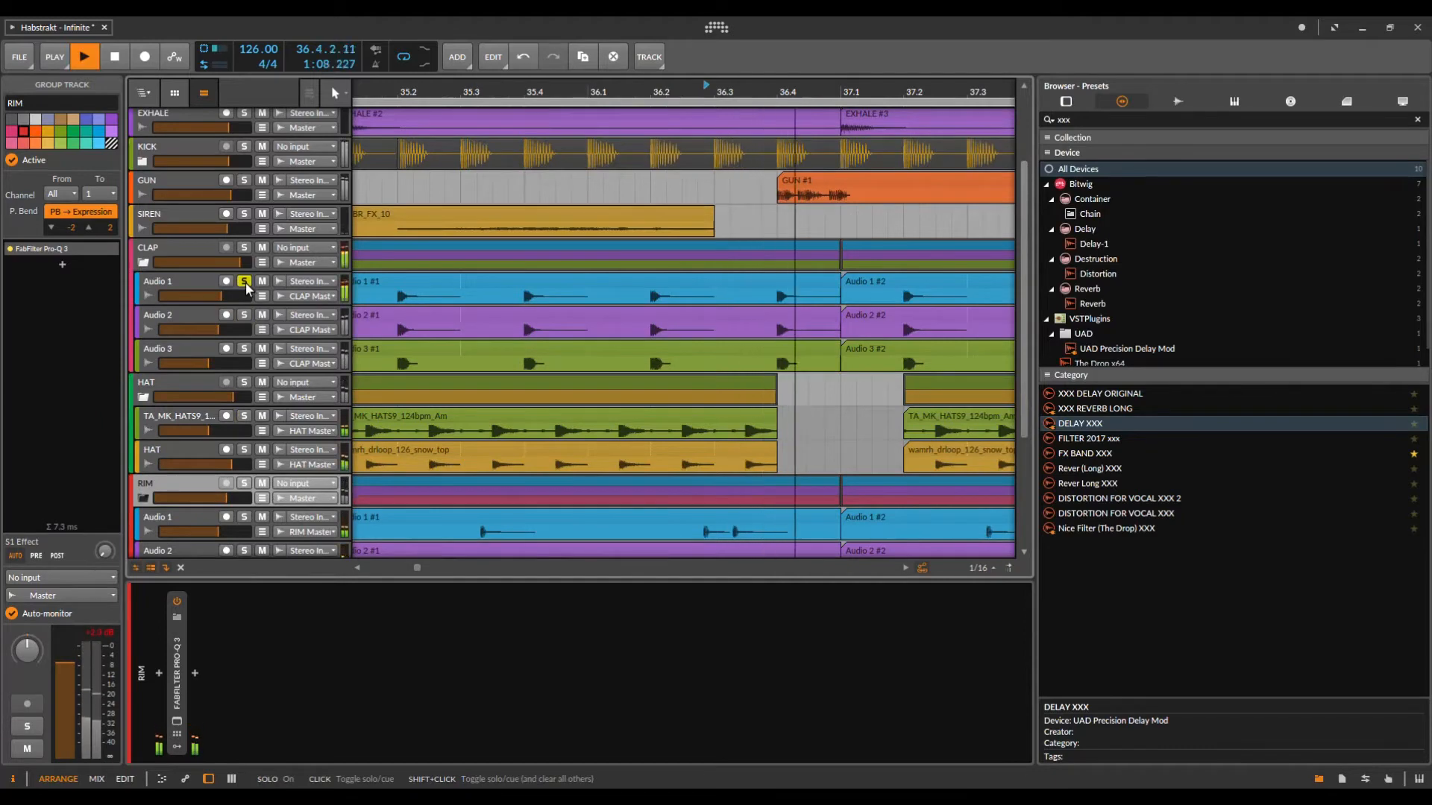
left_click(244, 315)
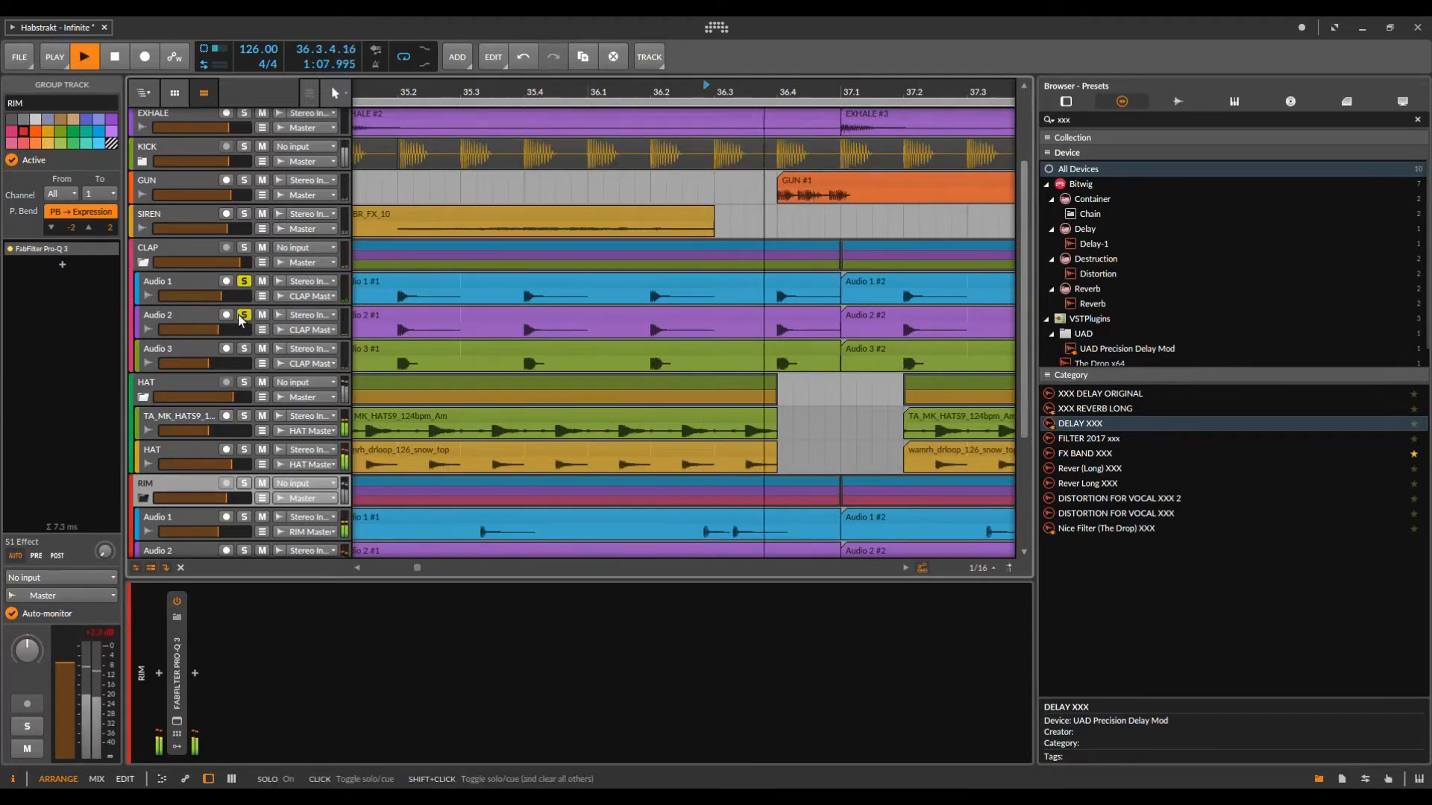
key("space")
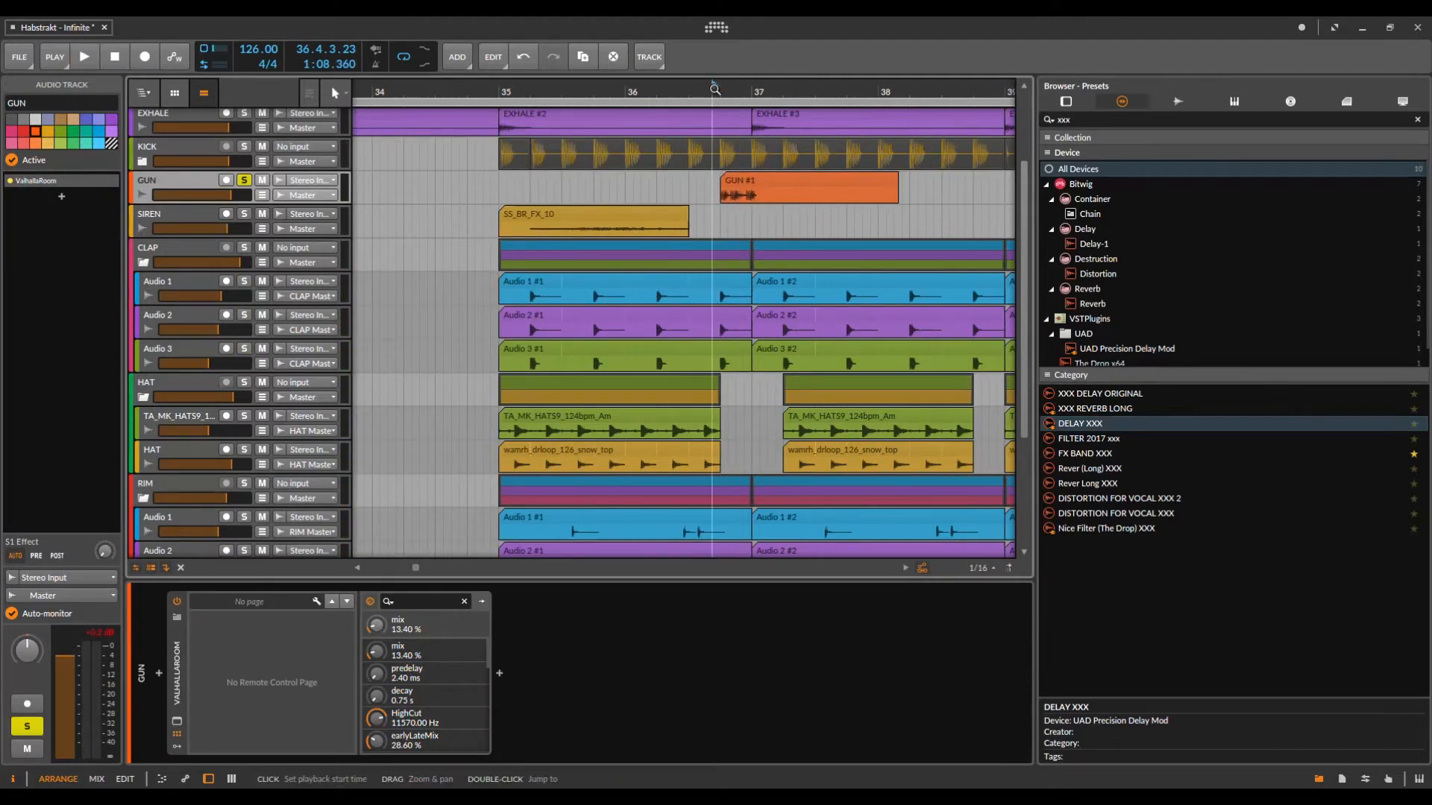
Audition the GUN track in solo from just before its clip, and the SIREN track in solo from bar 35.
key("space")
key("space")
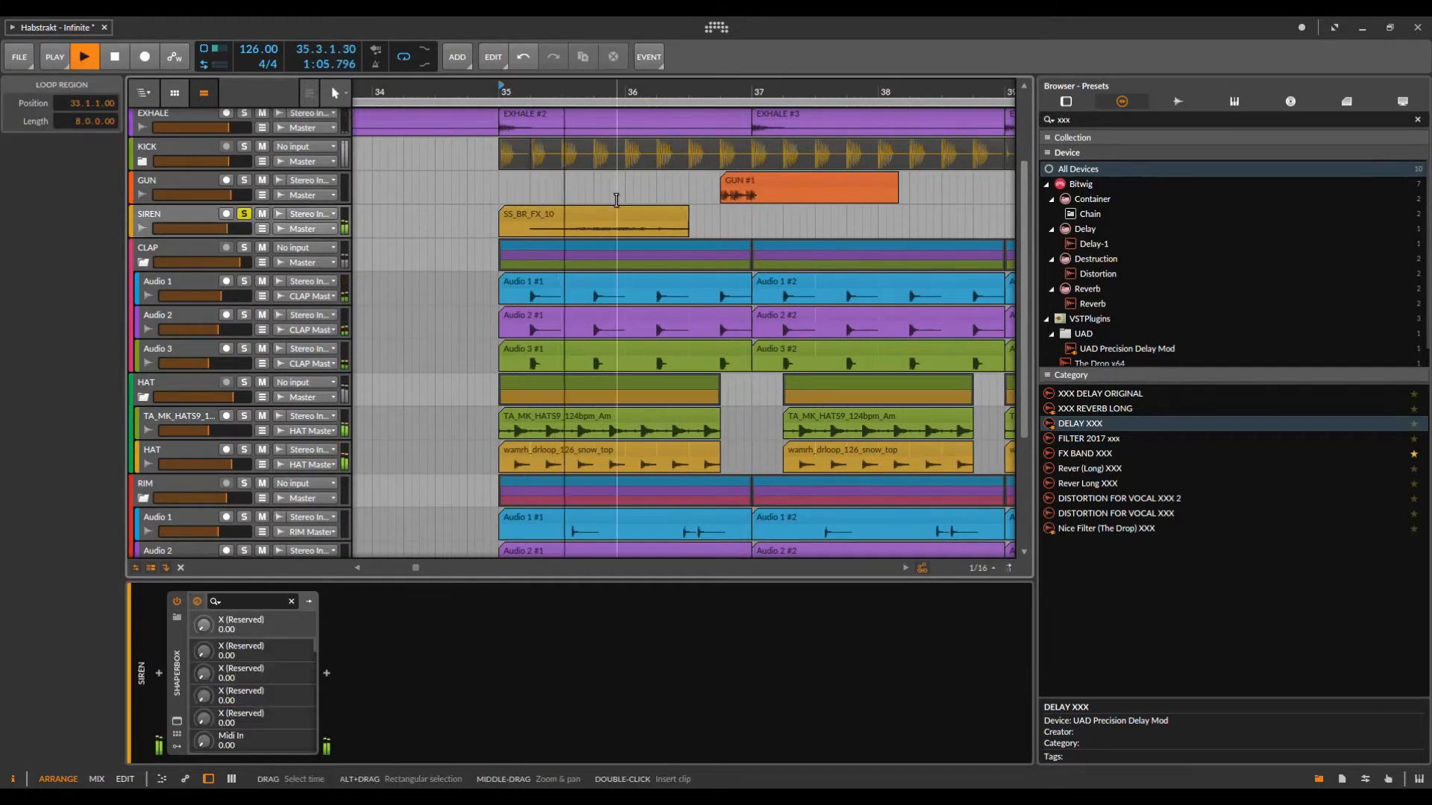
scroll(447, 268, "up", 3)
left_click(469, 90)
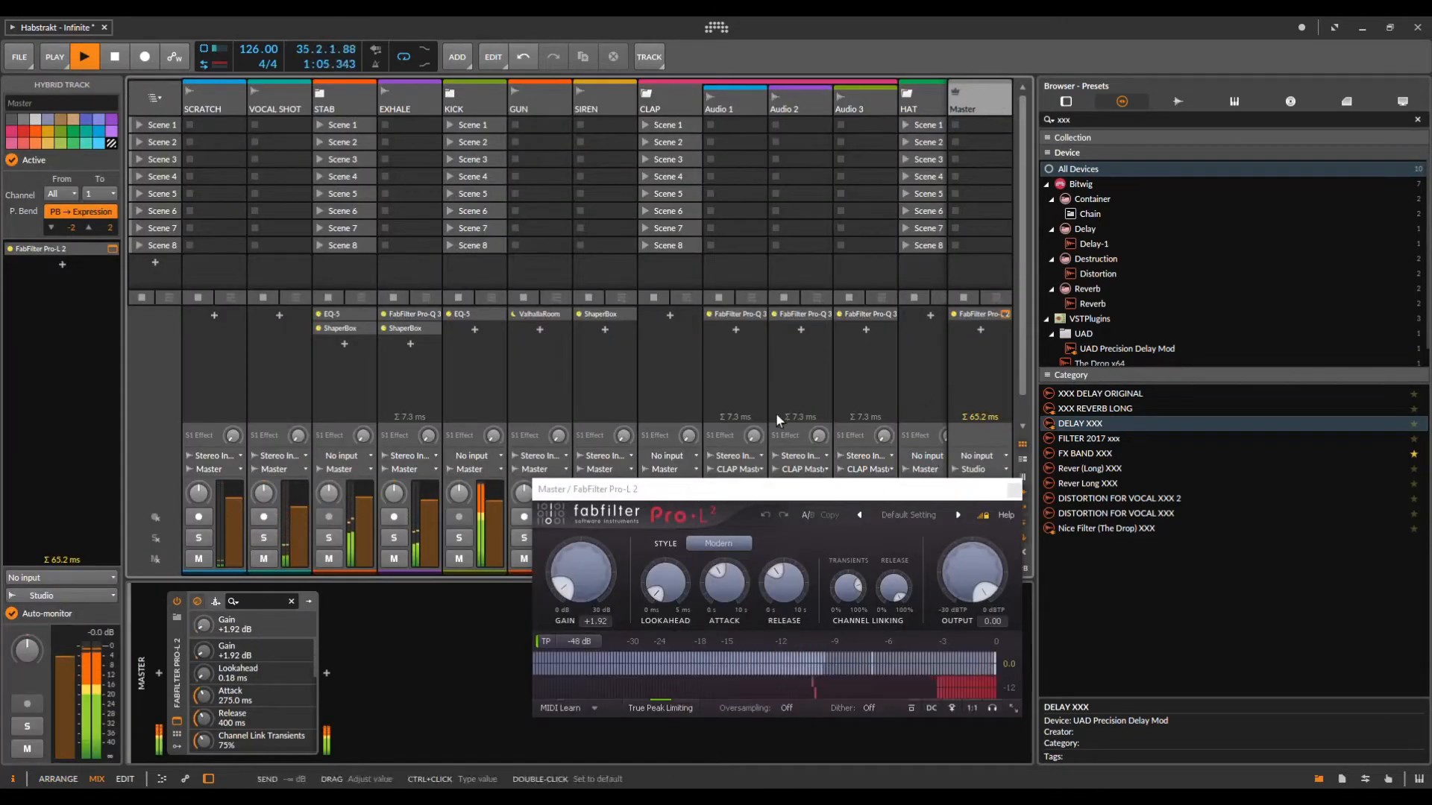
Examine the FabFilter Pro-L 2 limiter on the Master track during playback, repositioning its window over the mixer.
left_click_drag(736, 490, 669, 438)
left_click(177, 721)
left_click(177, 721)
left_click_drag(746, 443, 715, 455)
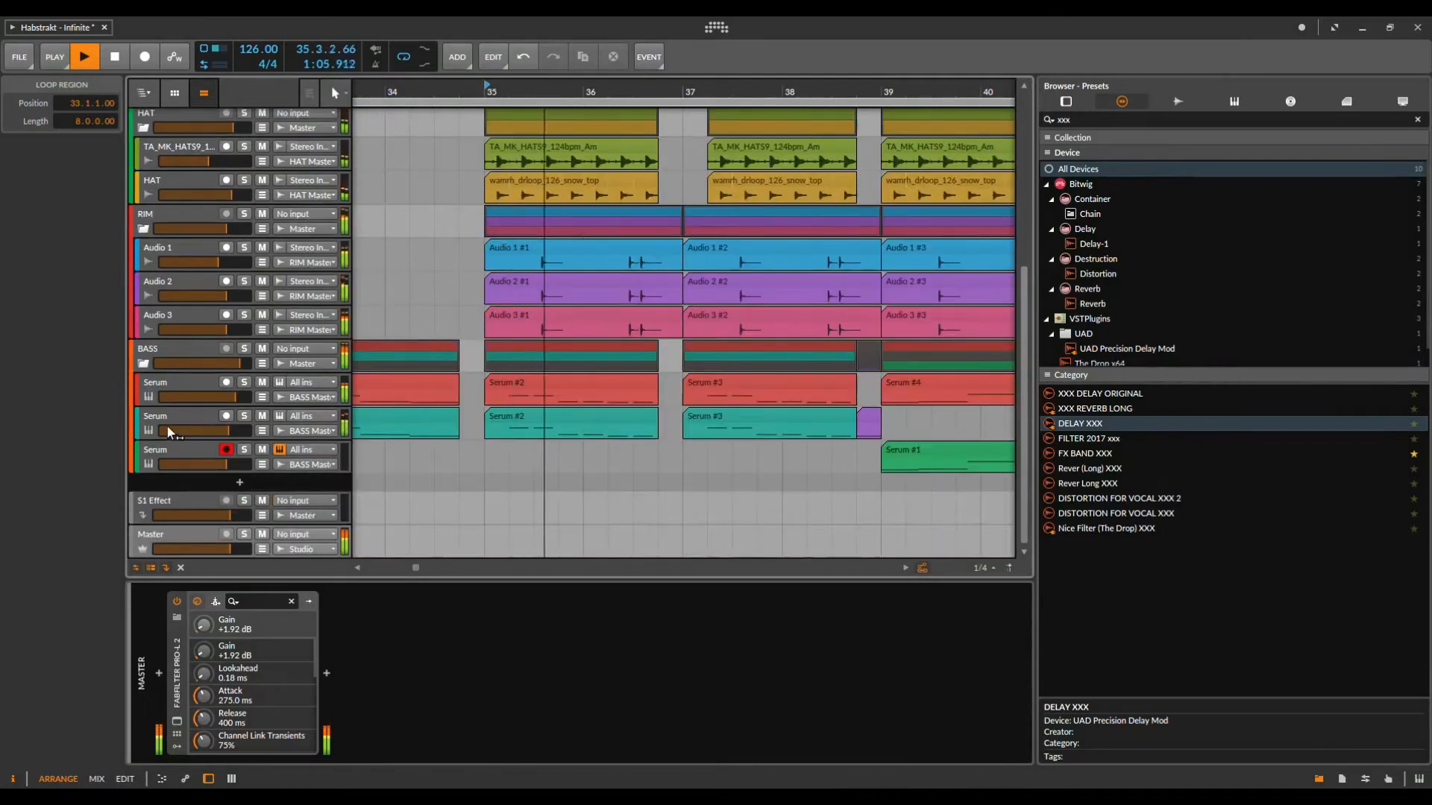
Audition the first Serum track in the BASS group in solo from bar 35 and check its FabFilter Pro-Q 3 equalizer.
left_click(179, 386)
scroll(345, 387, "up", 5)
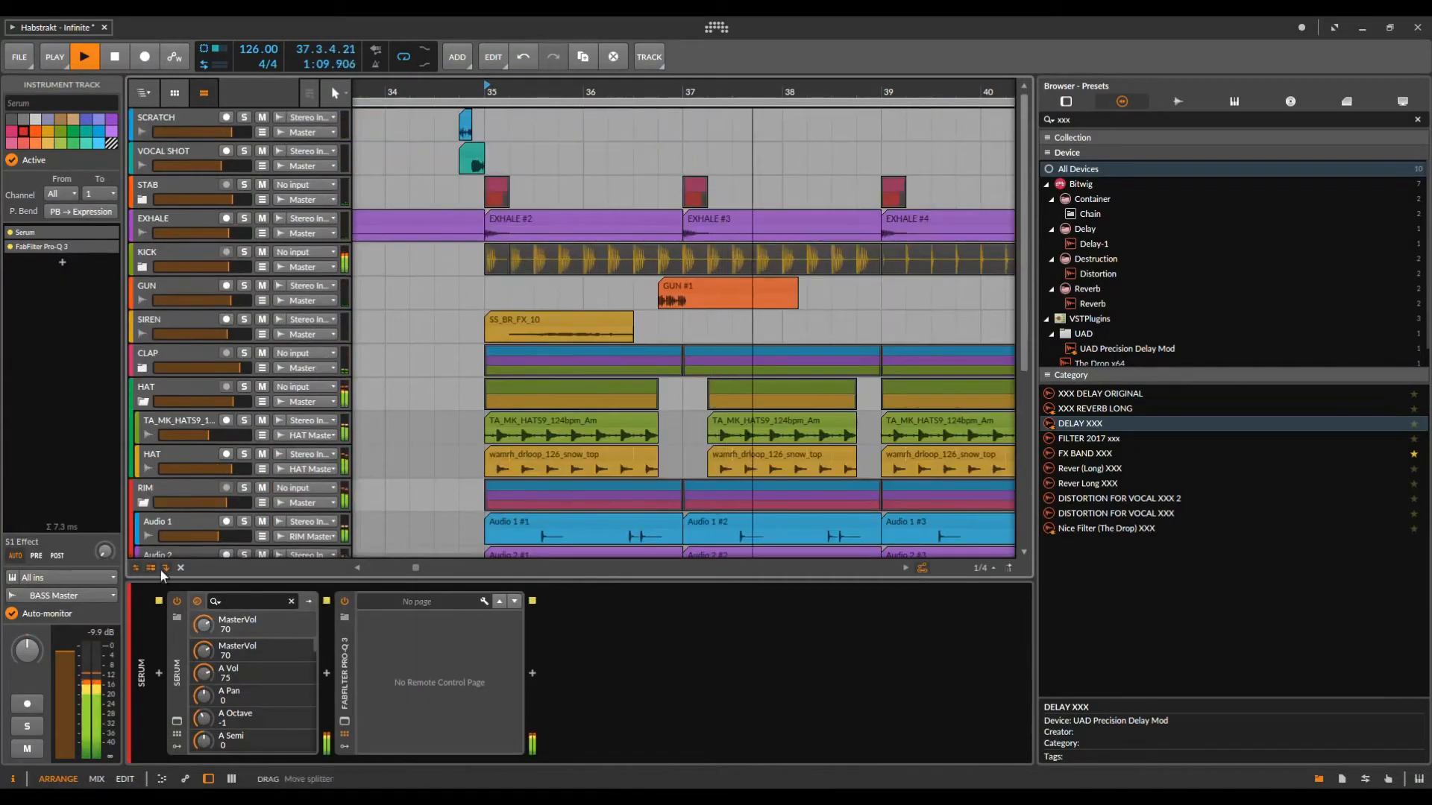
left_click(150, 568)
left_click_drag(714, 89, 526, 224)
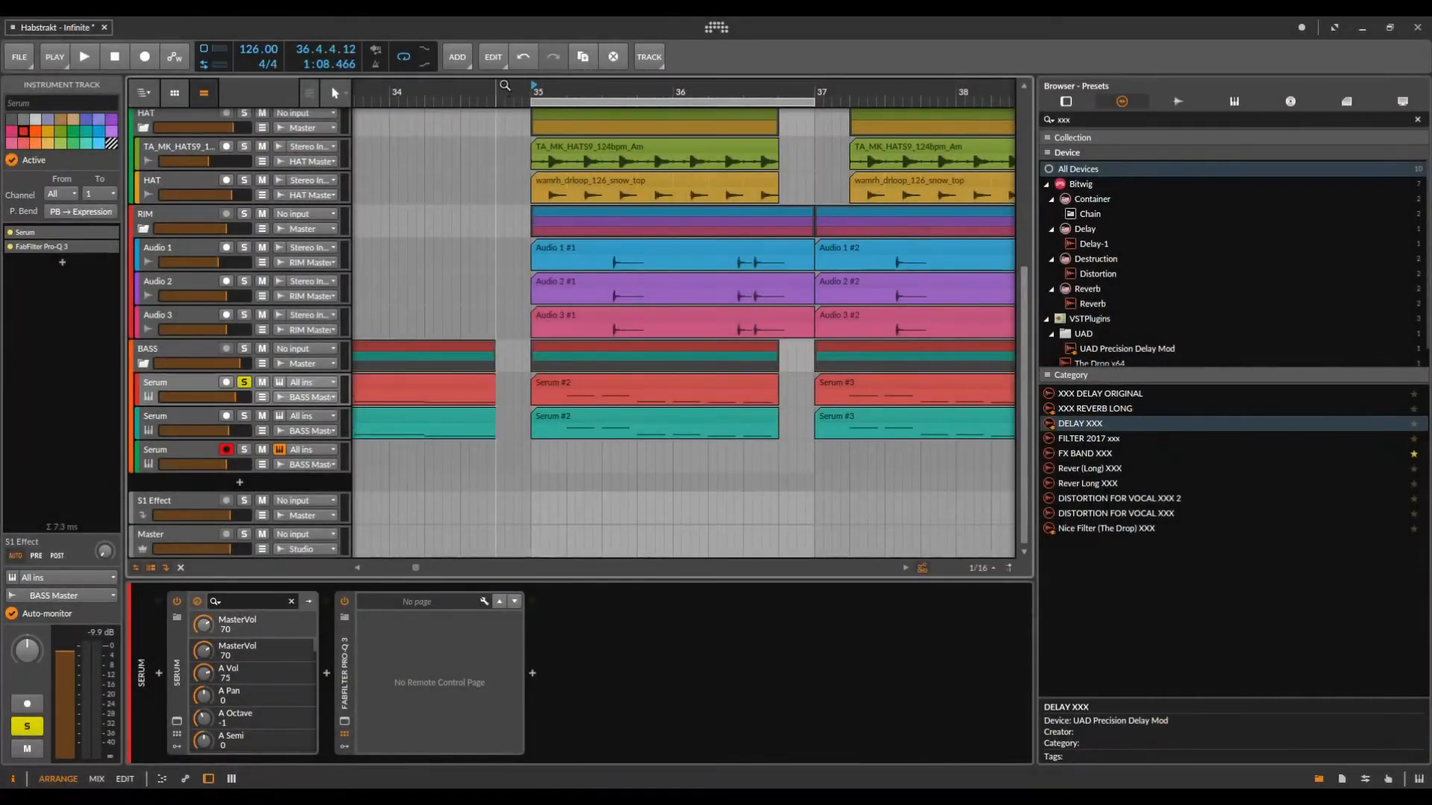
left_click(345, 722)
left_click(1085, 242)
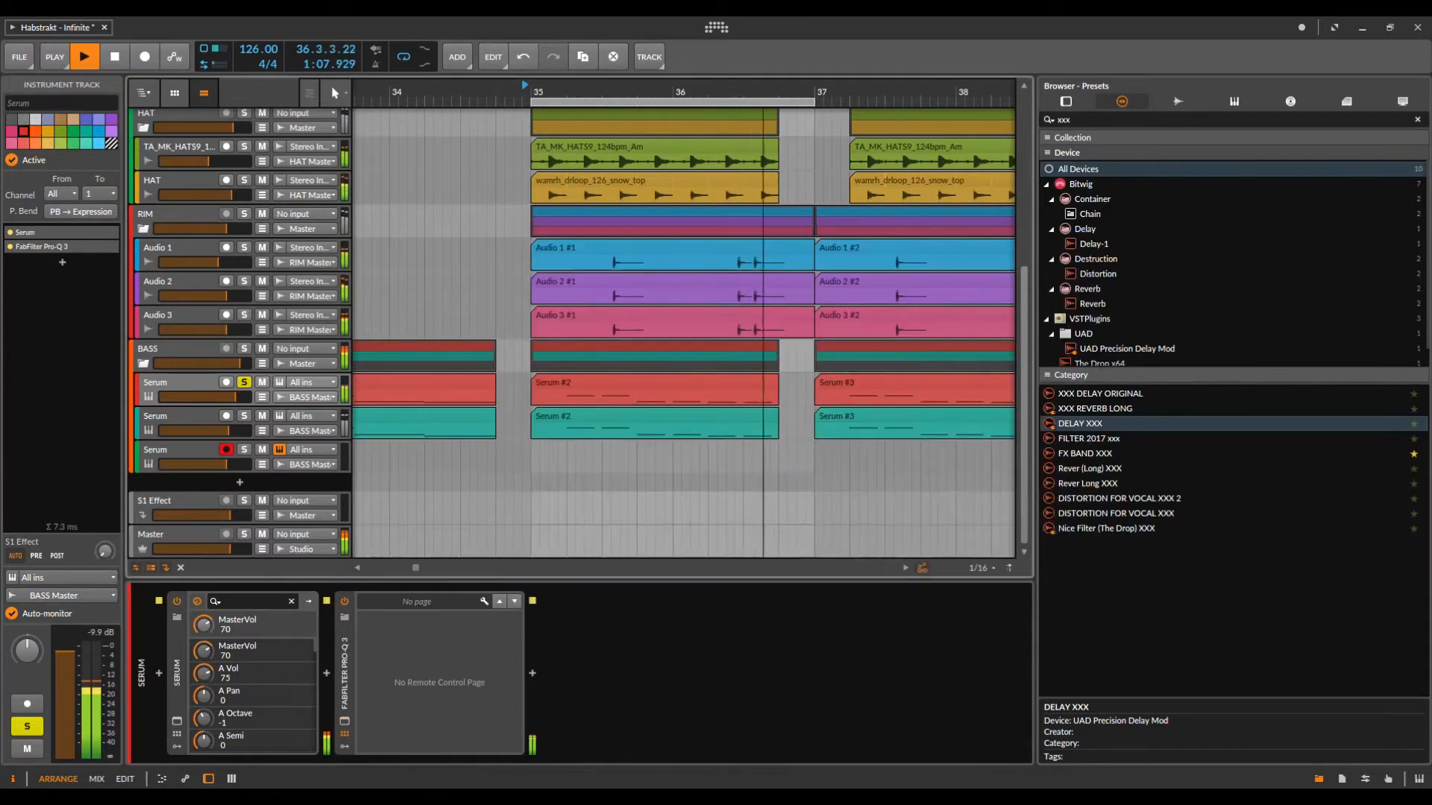
Inspect the first bass Serum's oscillator and filter settings, and compare its sound with the Distortion effect off and on.
left_click(178, 722)
left_click_drag(585, 176, 730, 167)
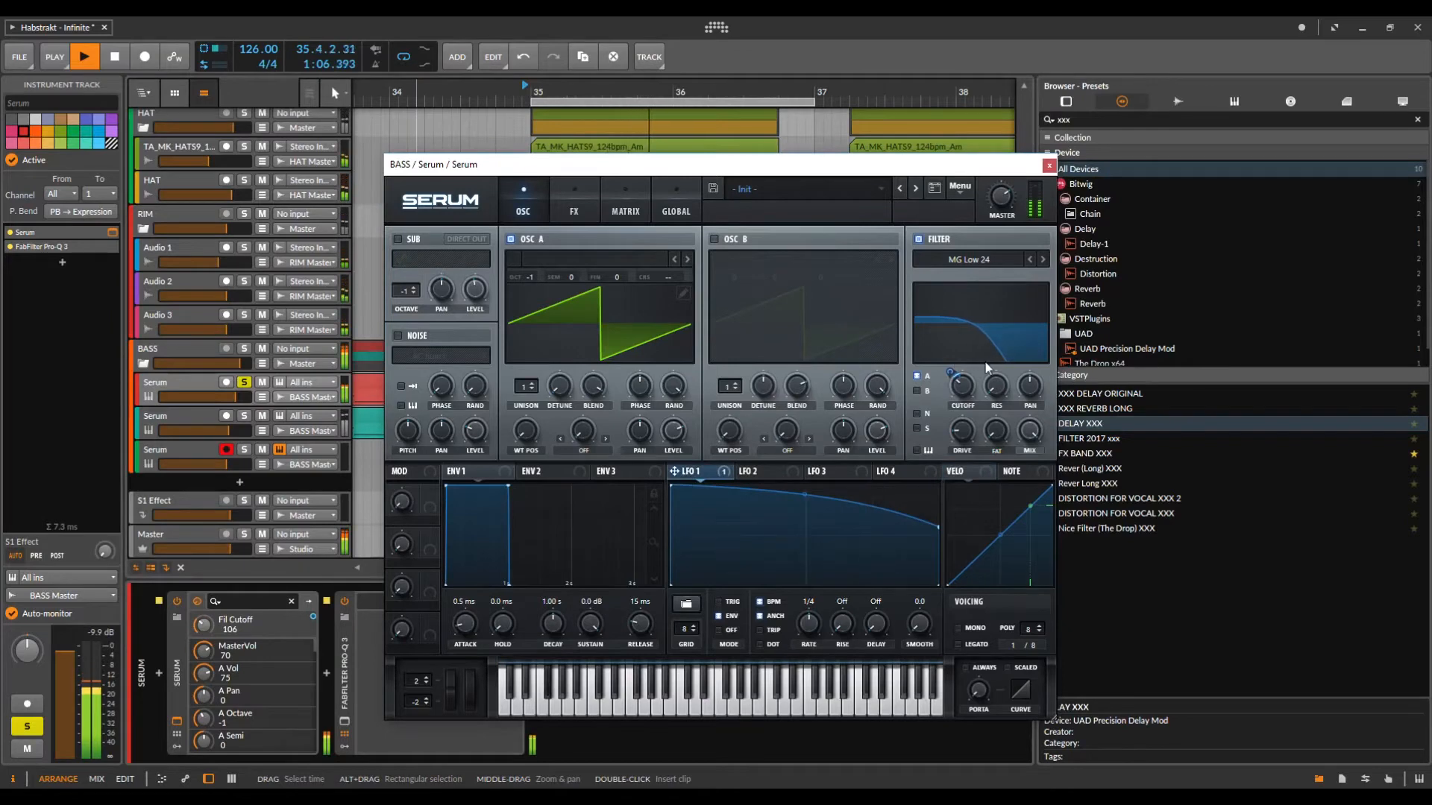
left_click(1050, 165)
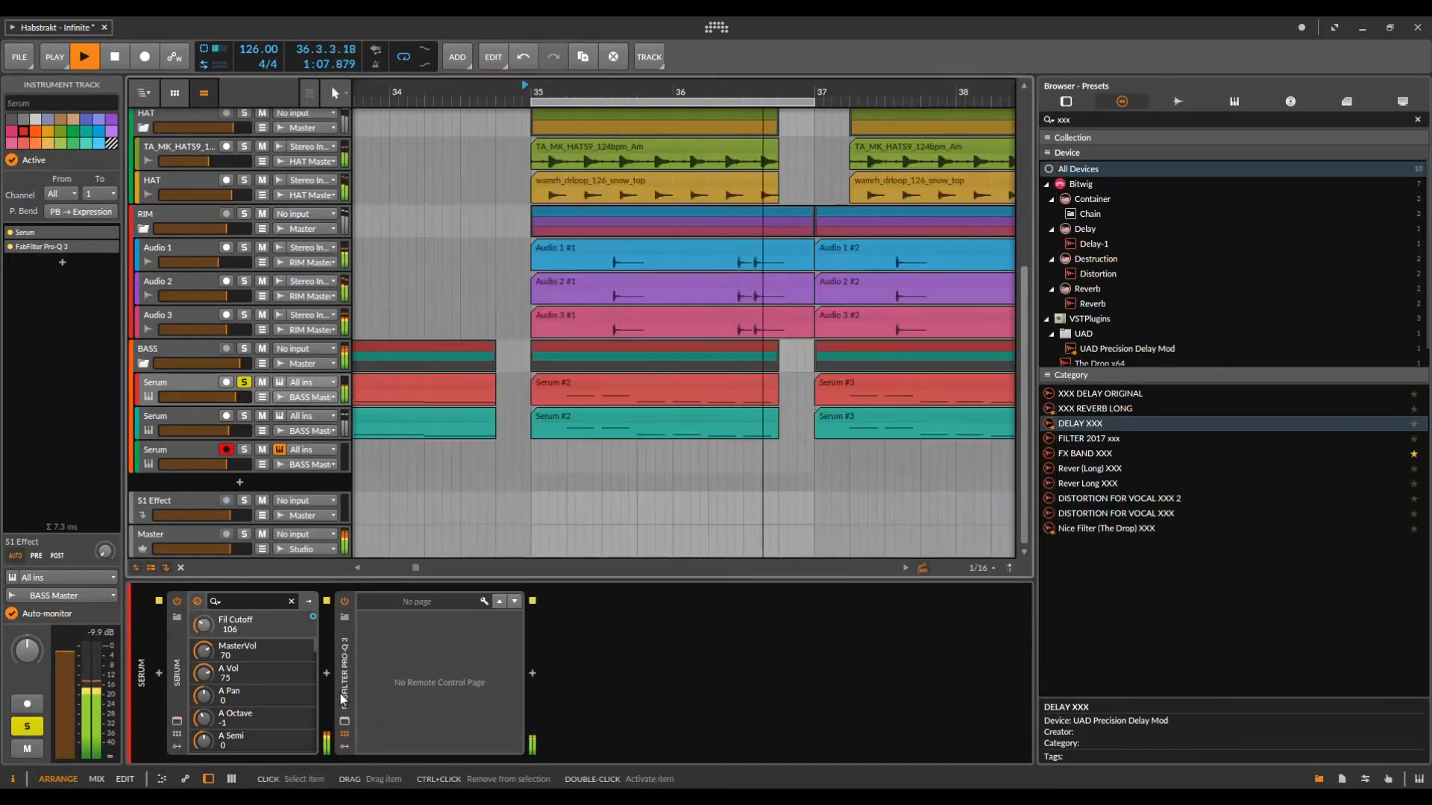
left_click(176, 721)
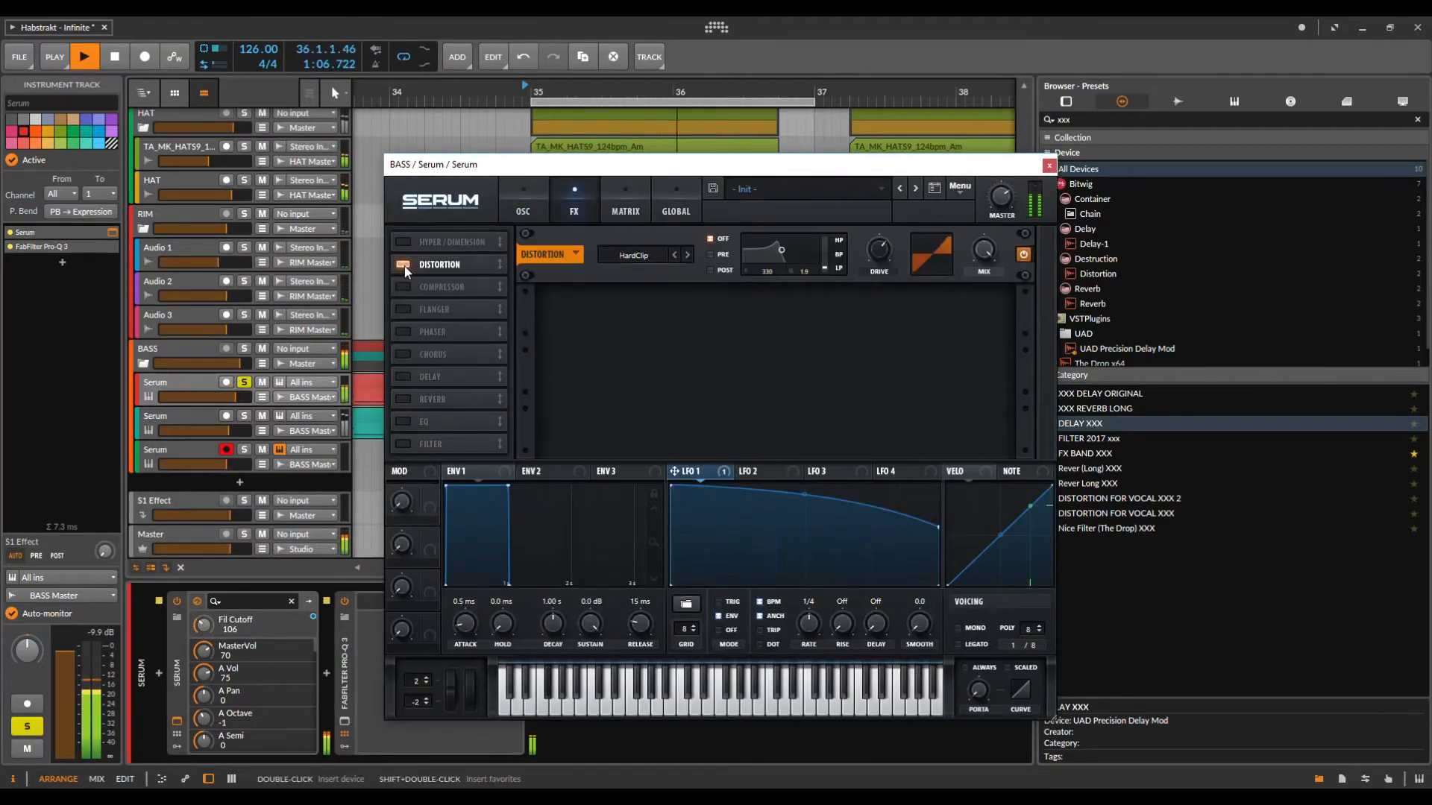
left_click(403, 265)
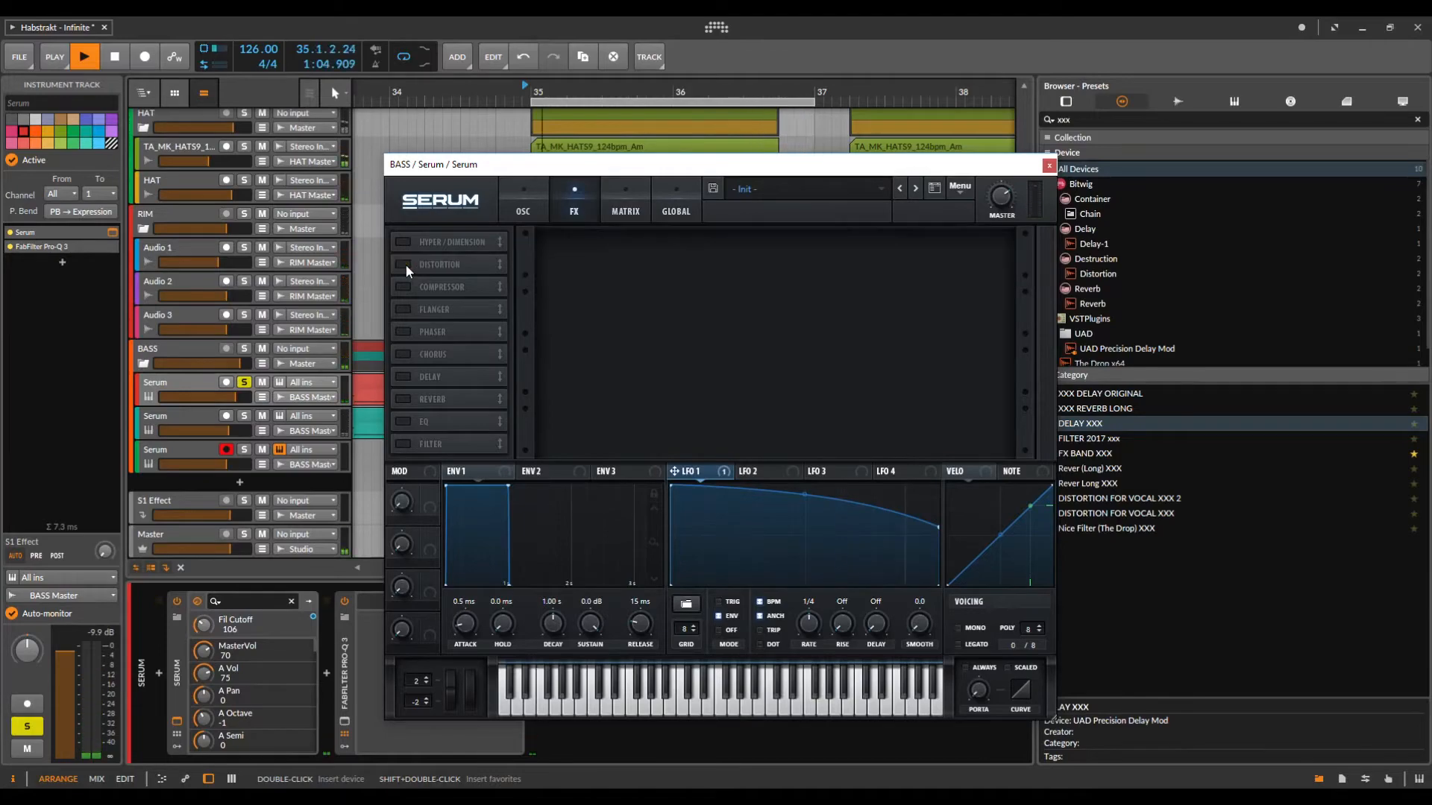
left_click(403, 265)
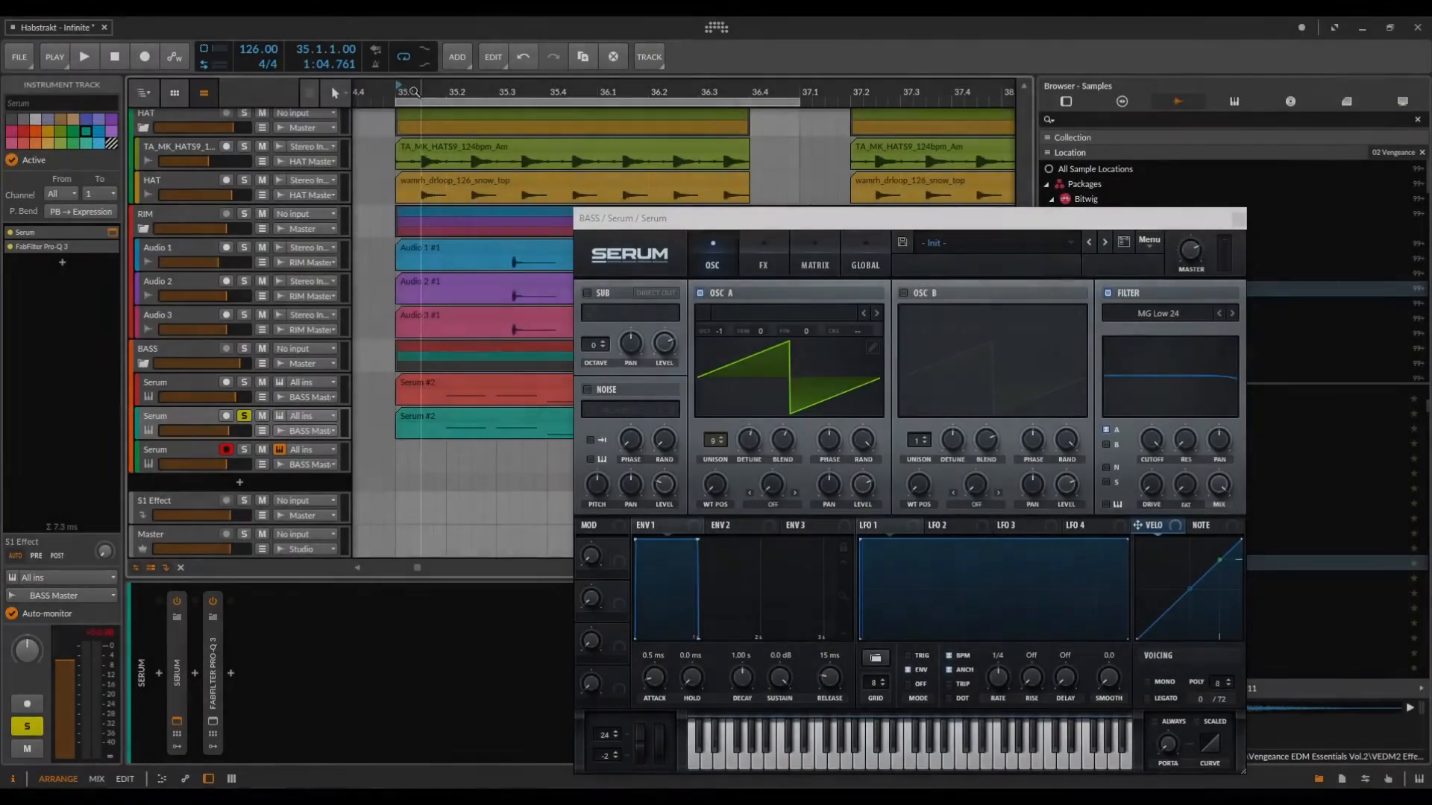
Audition the second BASS Serum track in solo from bar 35 and view the notes of its Serum #2 clip.
key("space")
scroll(409, 422, "down", 2)
left_click_drag(696, 224, 847, 207)
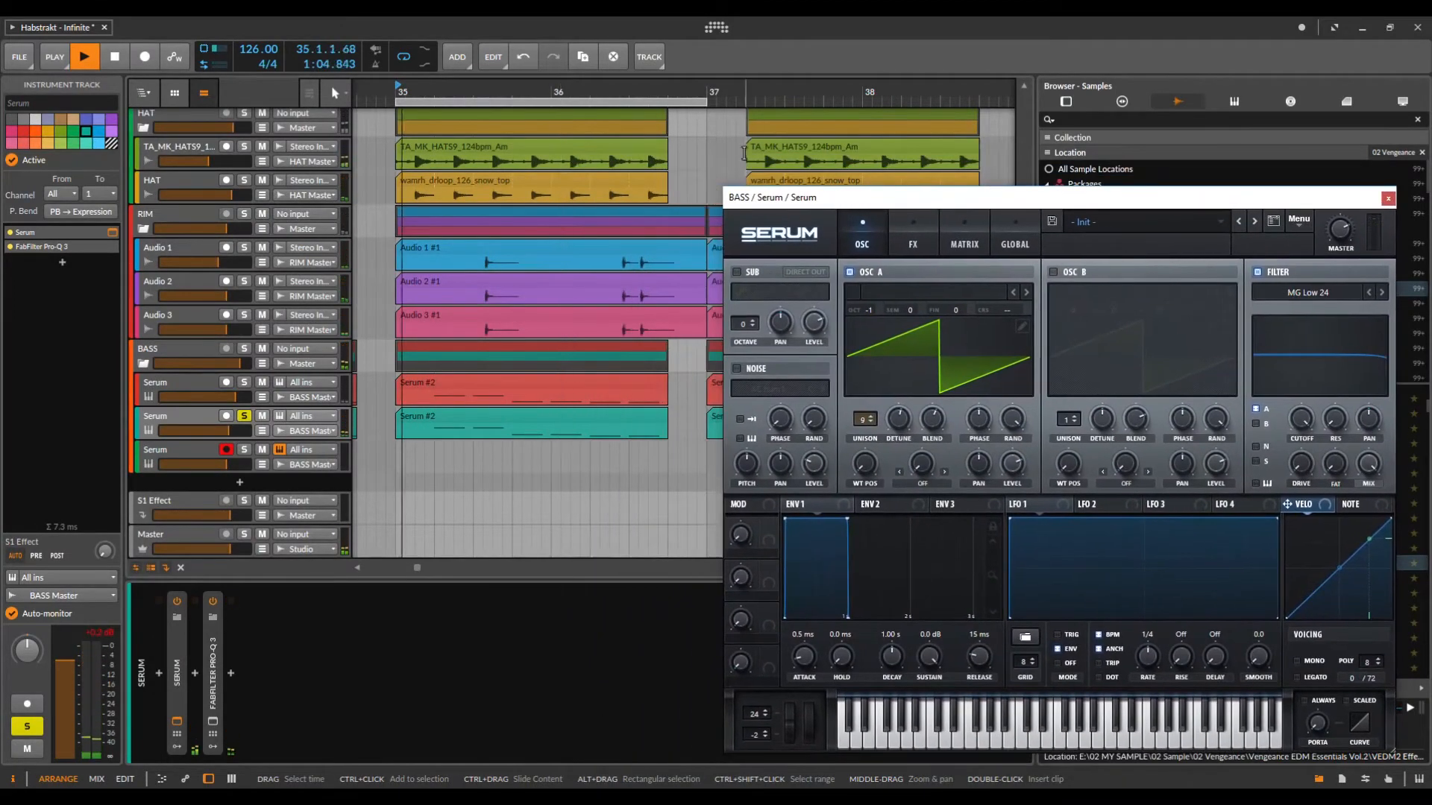
double_click(508, 414)
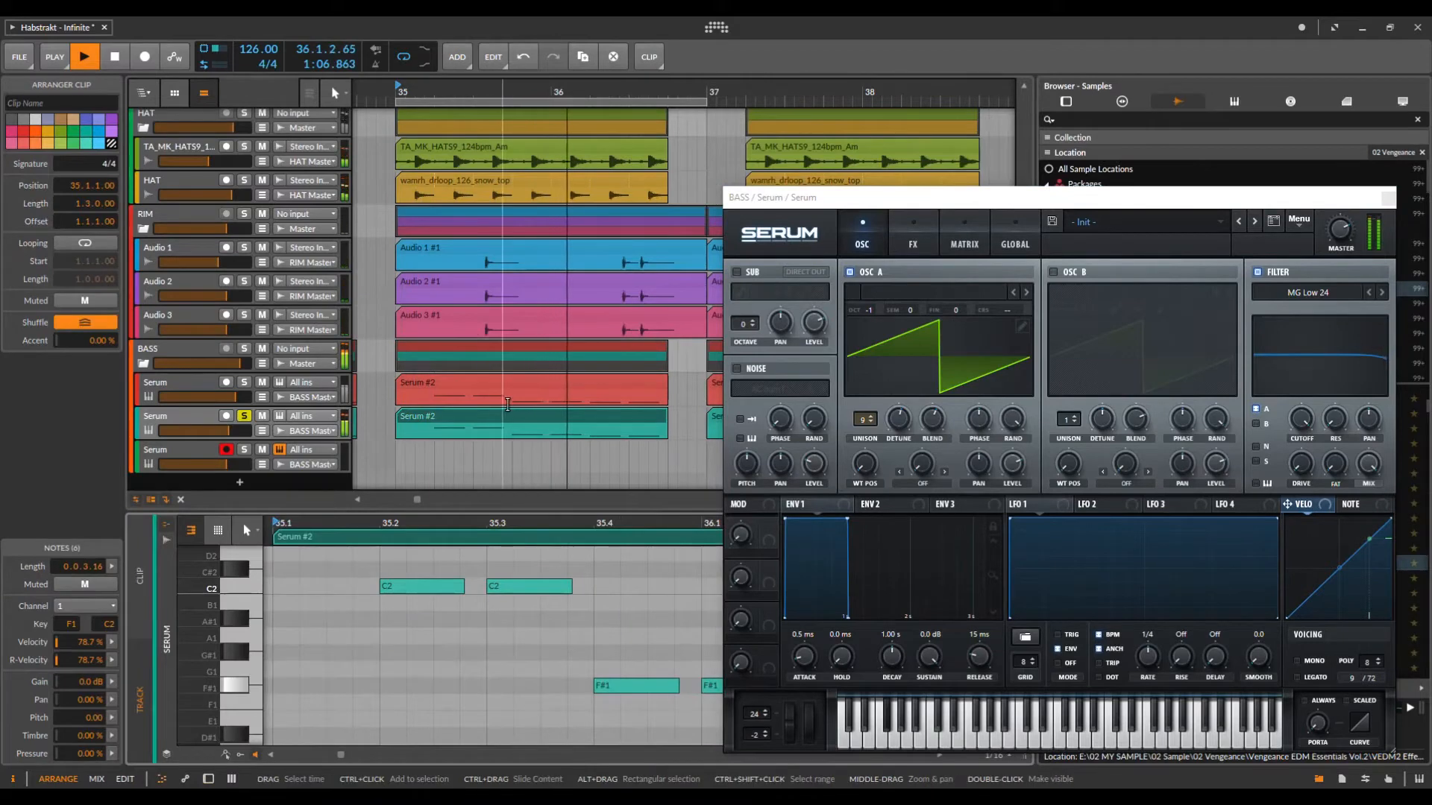
mouse_move(922, 203)
left_mouse_down()
mouse_move(787, 208)
mouse_move(897, 183)
left_mouse_up()
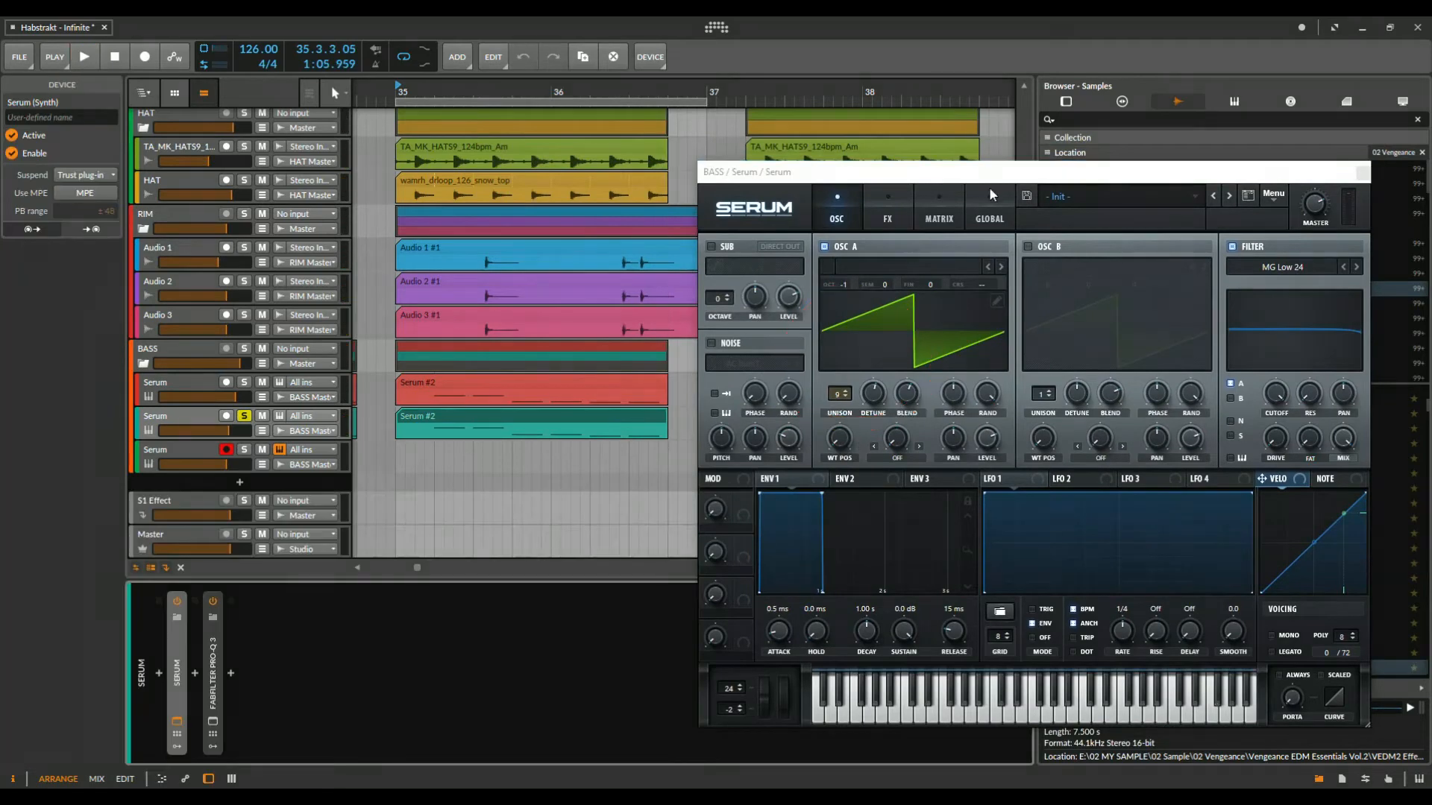
Check the second Serum's global unison settings and the unison detune and blend of oscillator A.
left_click(983, 217)
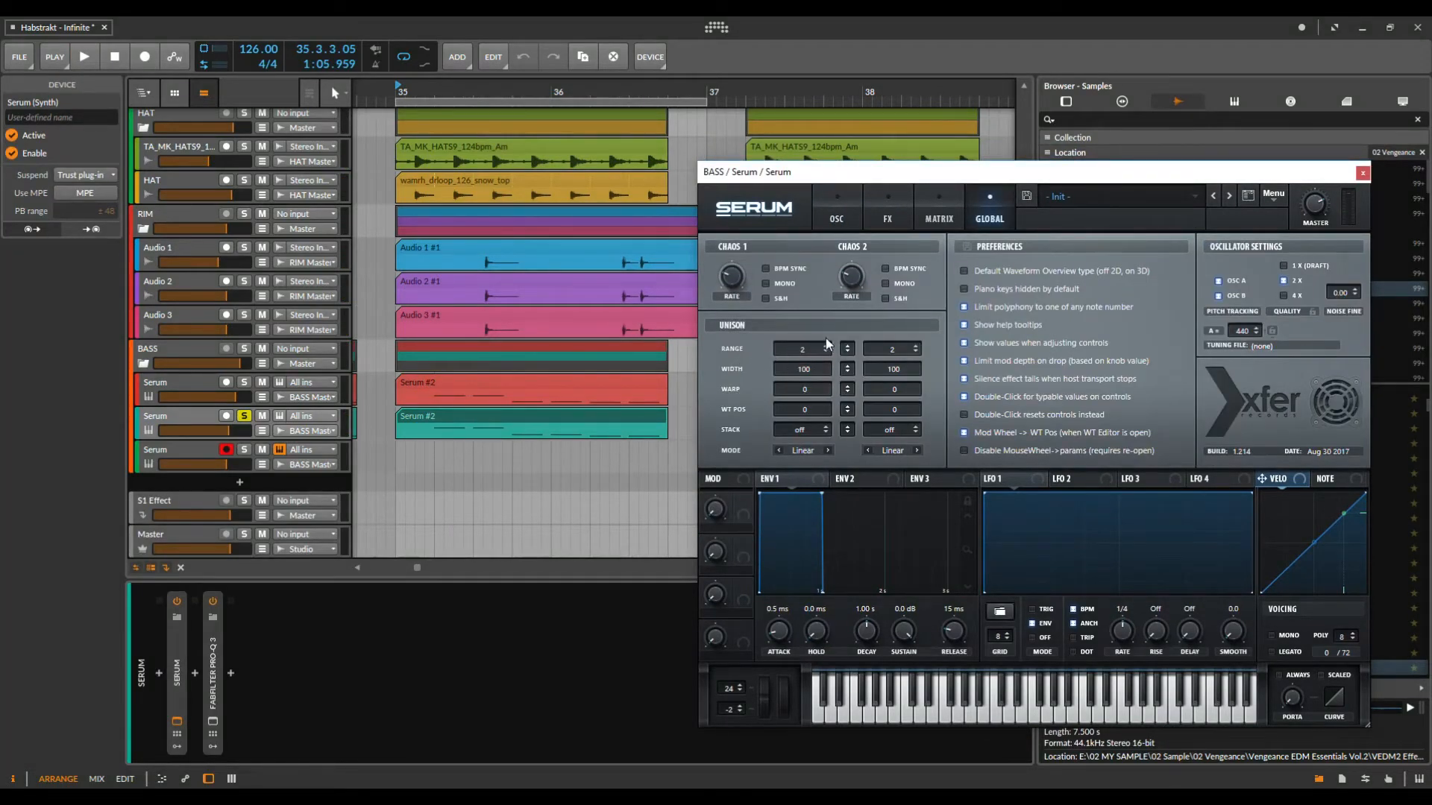
left_click(838, 218)
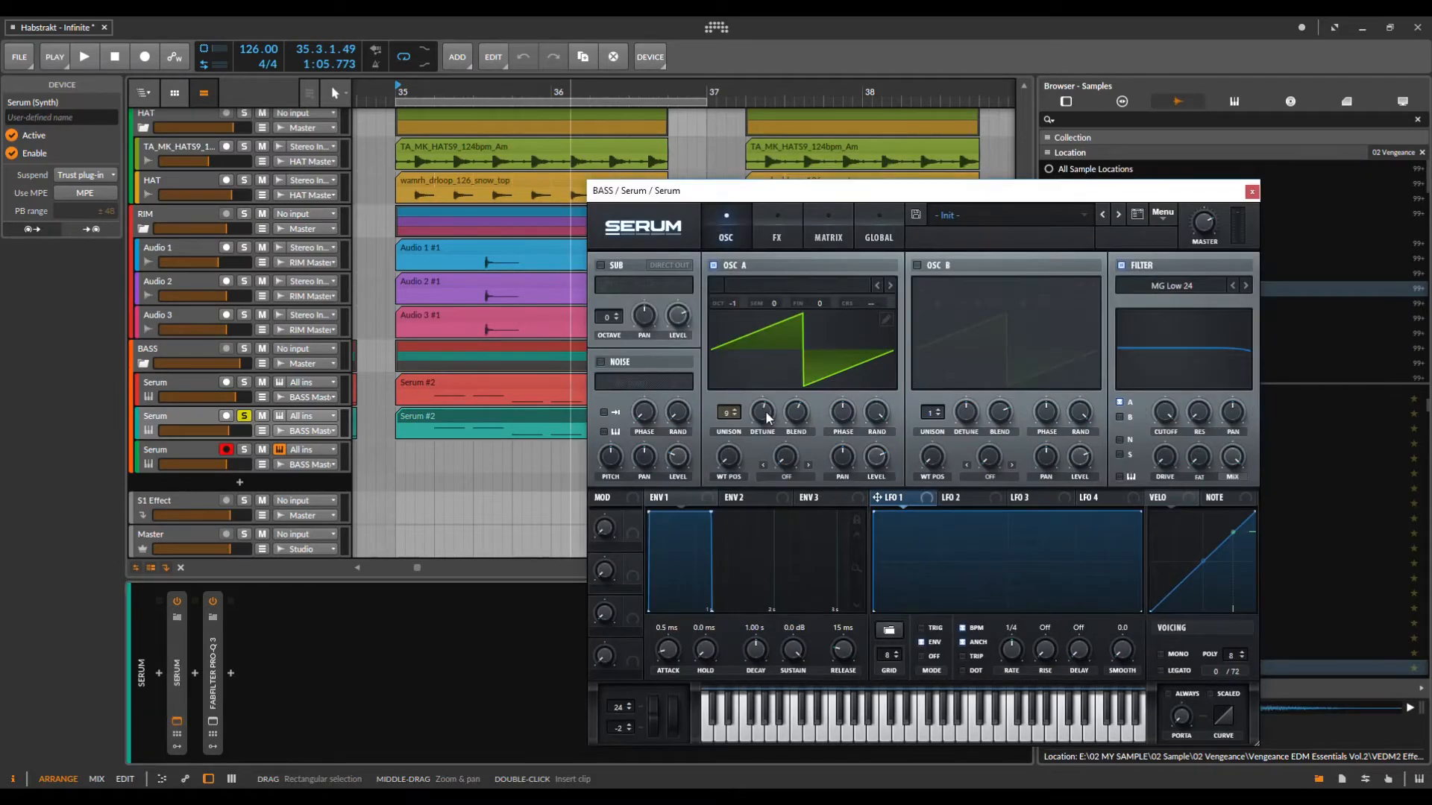
left_click(768, 417)
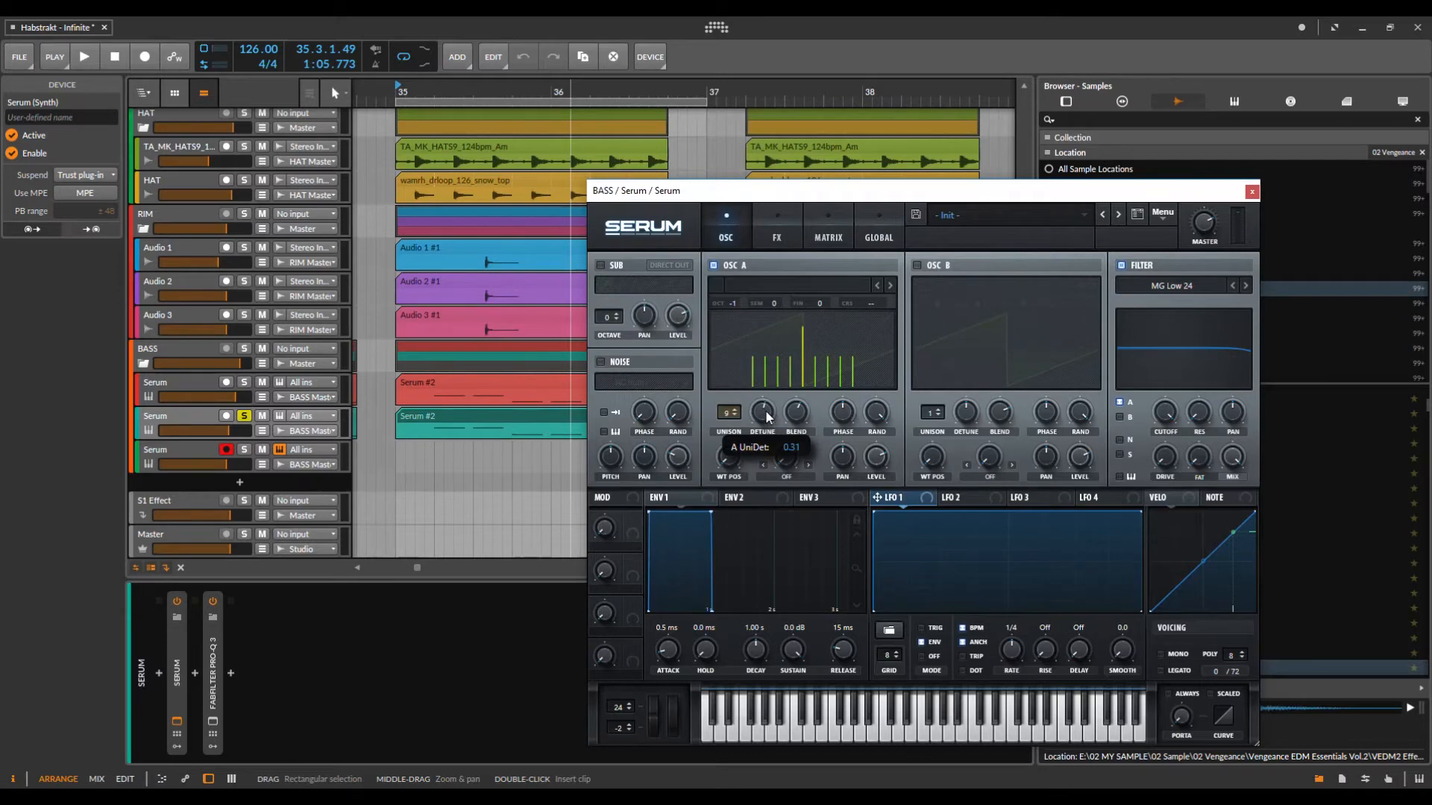
left_click(803, 416)
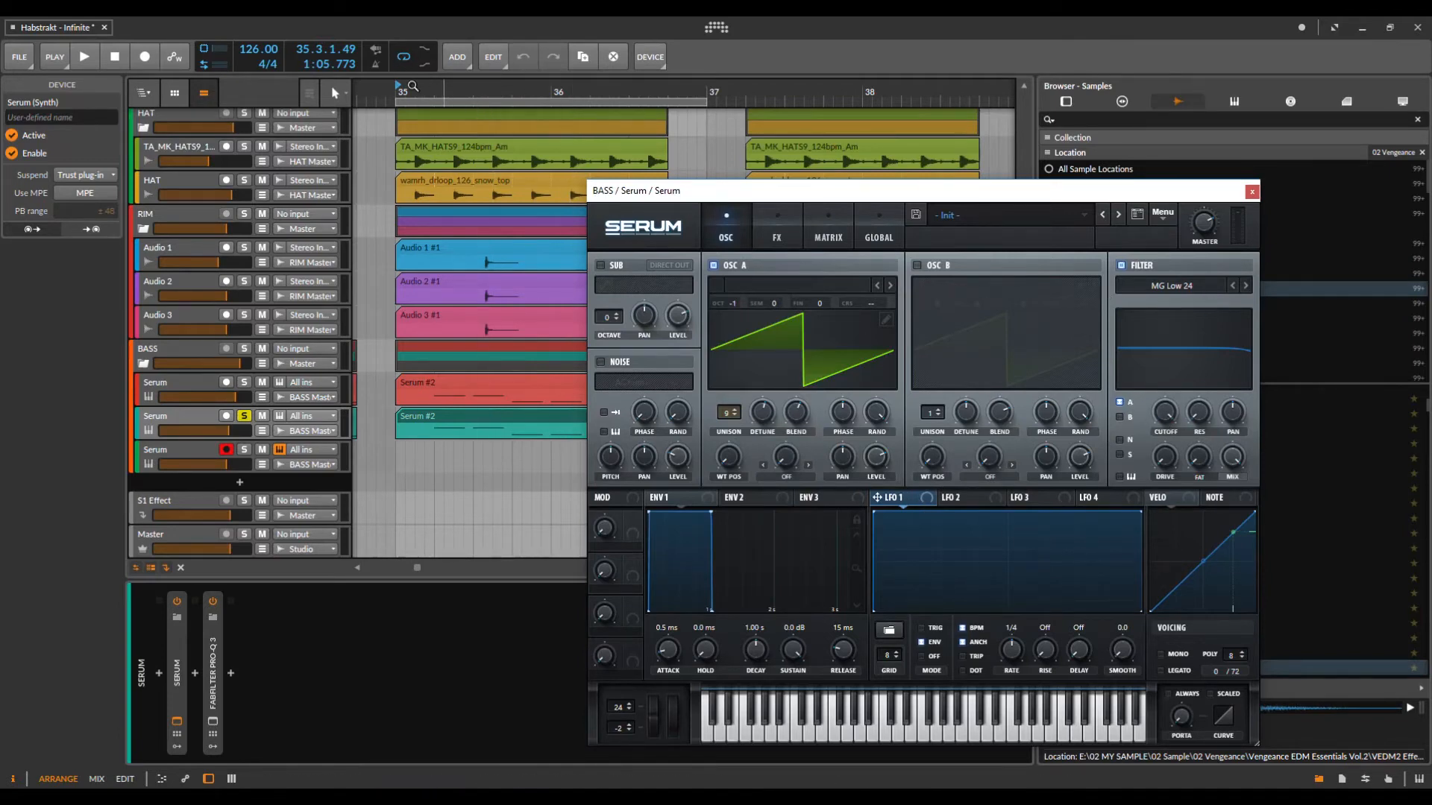
Compare the second Serum's sound with its EQ and Compressor effects off and on during playback.
key("space")
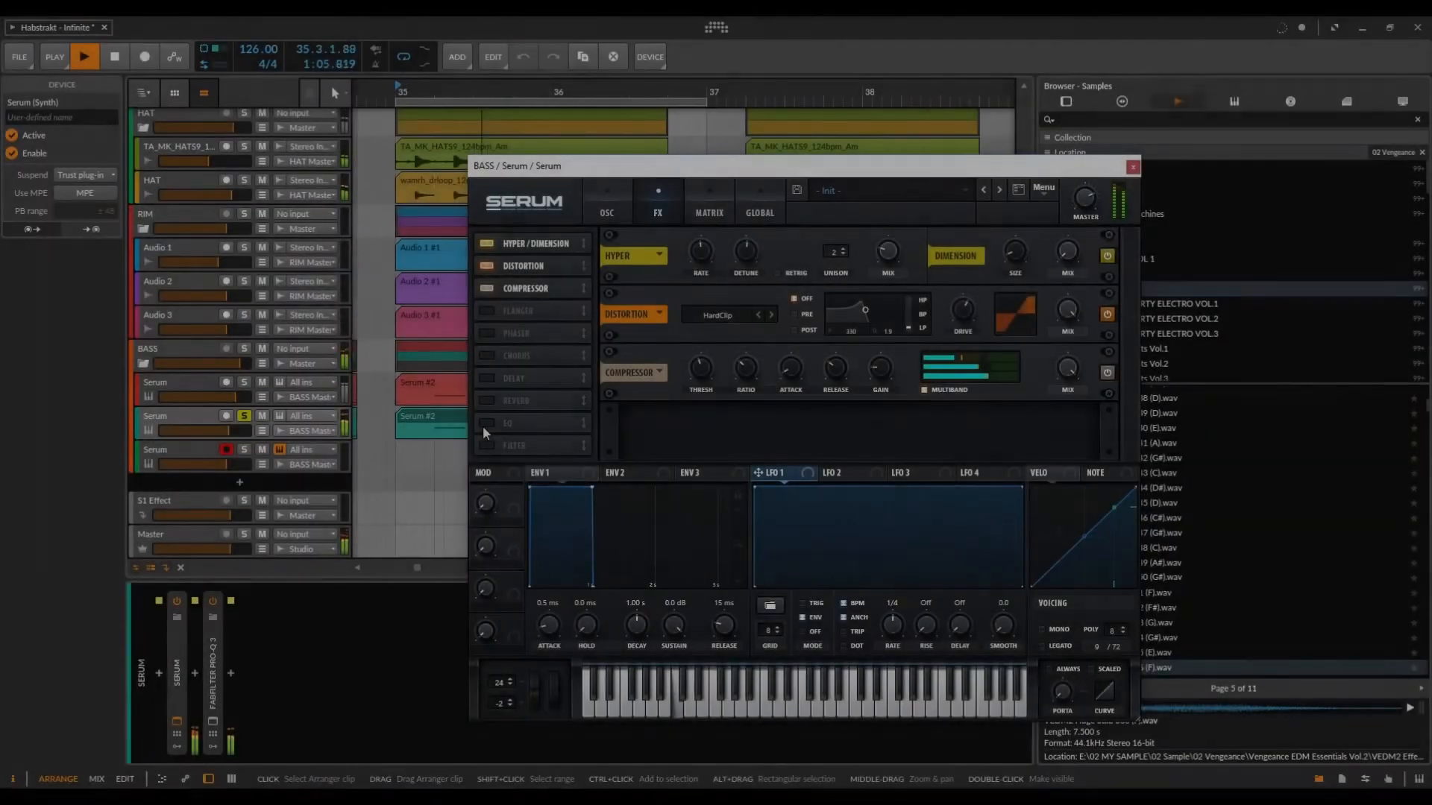
left_click(482, 425)
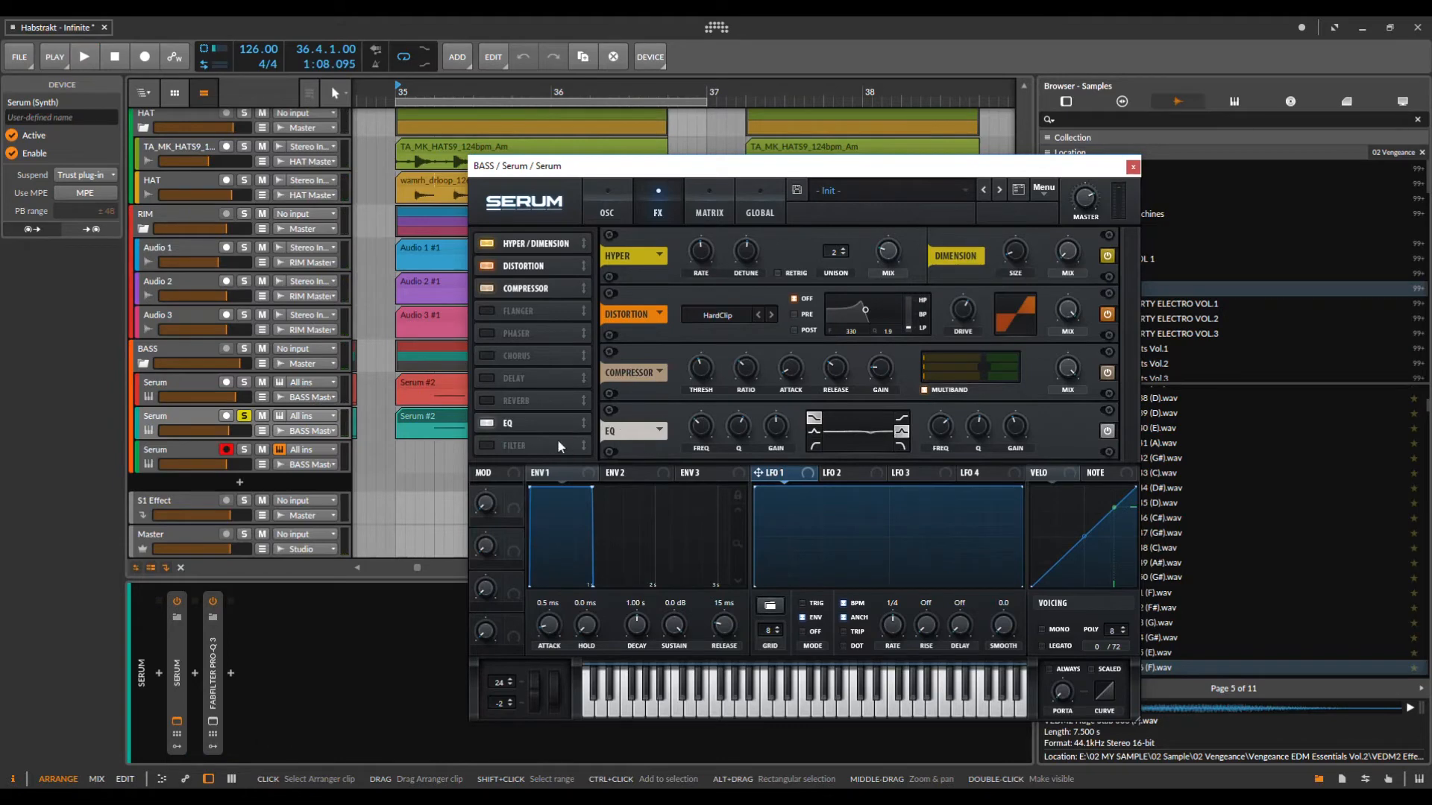
key("space")
key("space")
left_click(492, 290)
key("space")
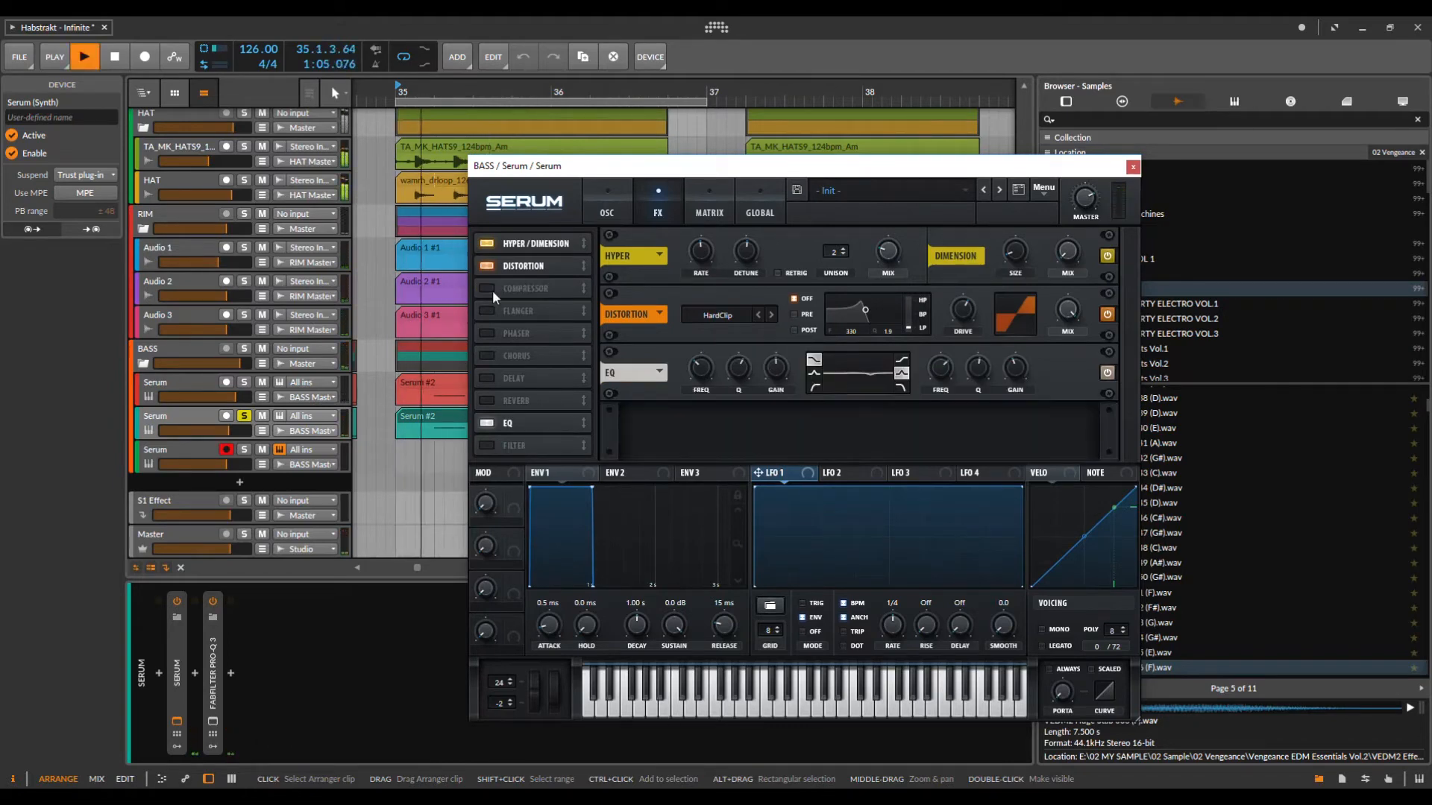
left_click(492, 289)
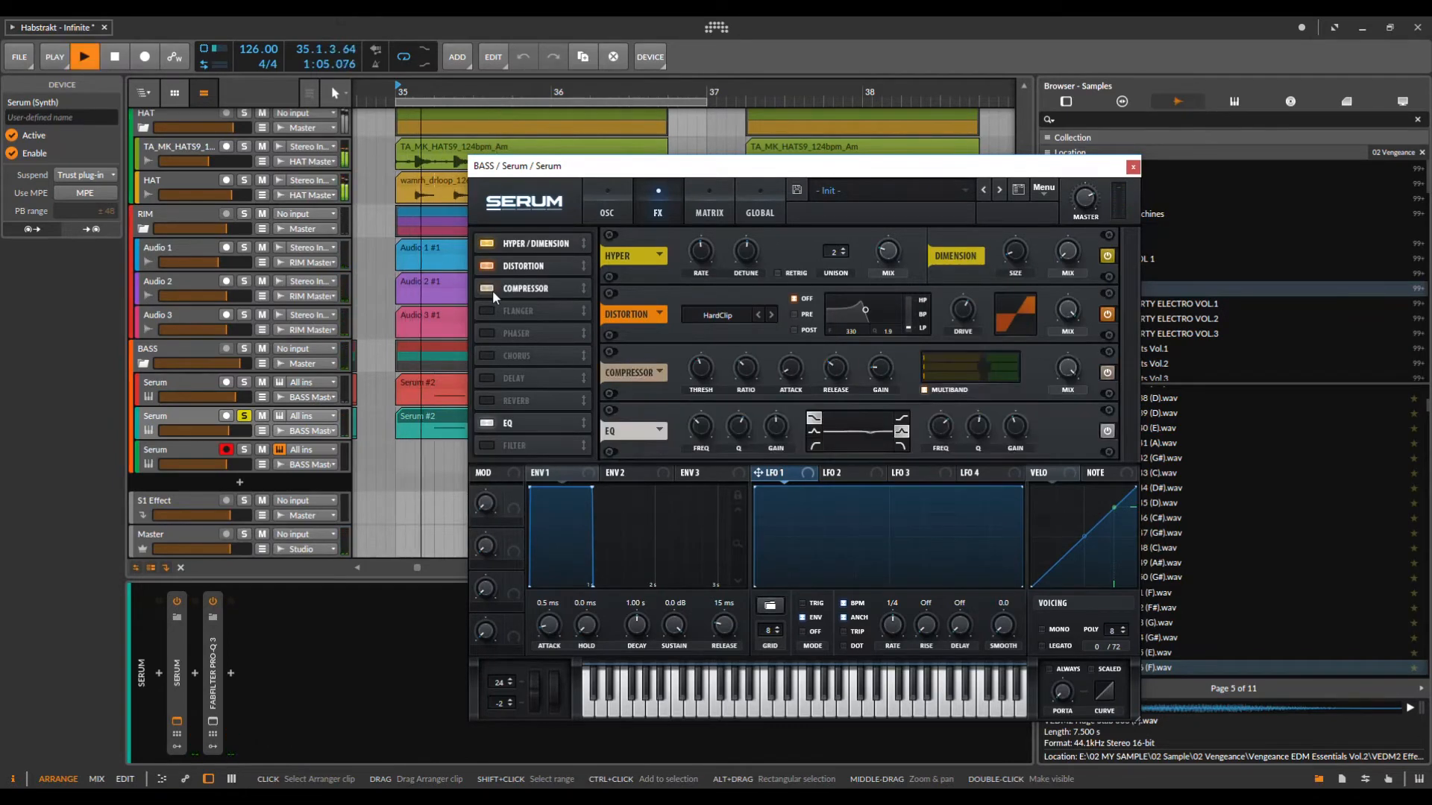
key("space")
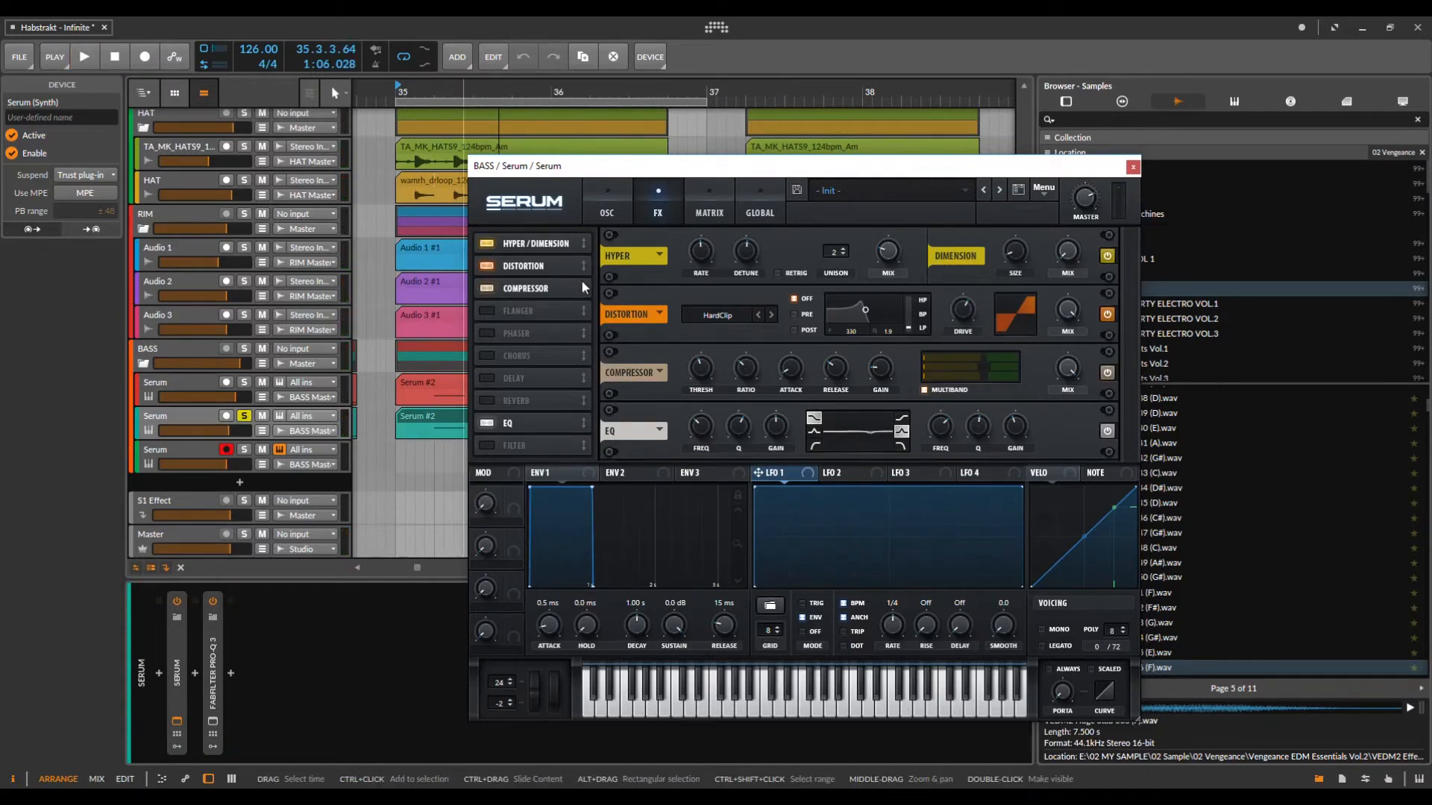
Compare the second Serum's sound with its Distortion and Hyper/Dimension effects off and on during playback.
left_click(486, 266)
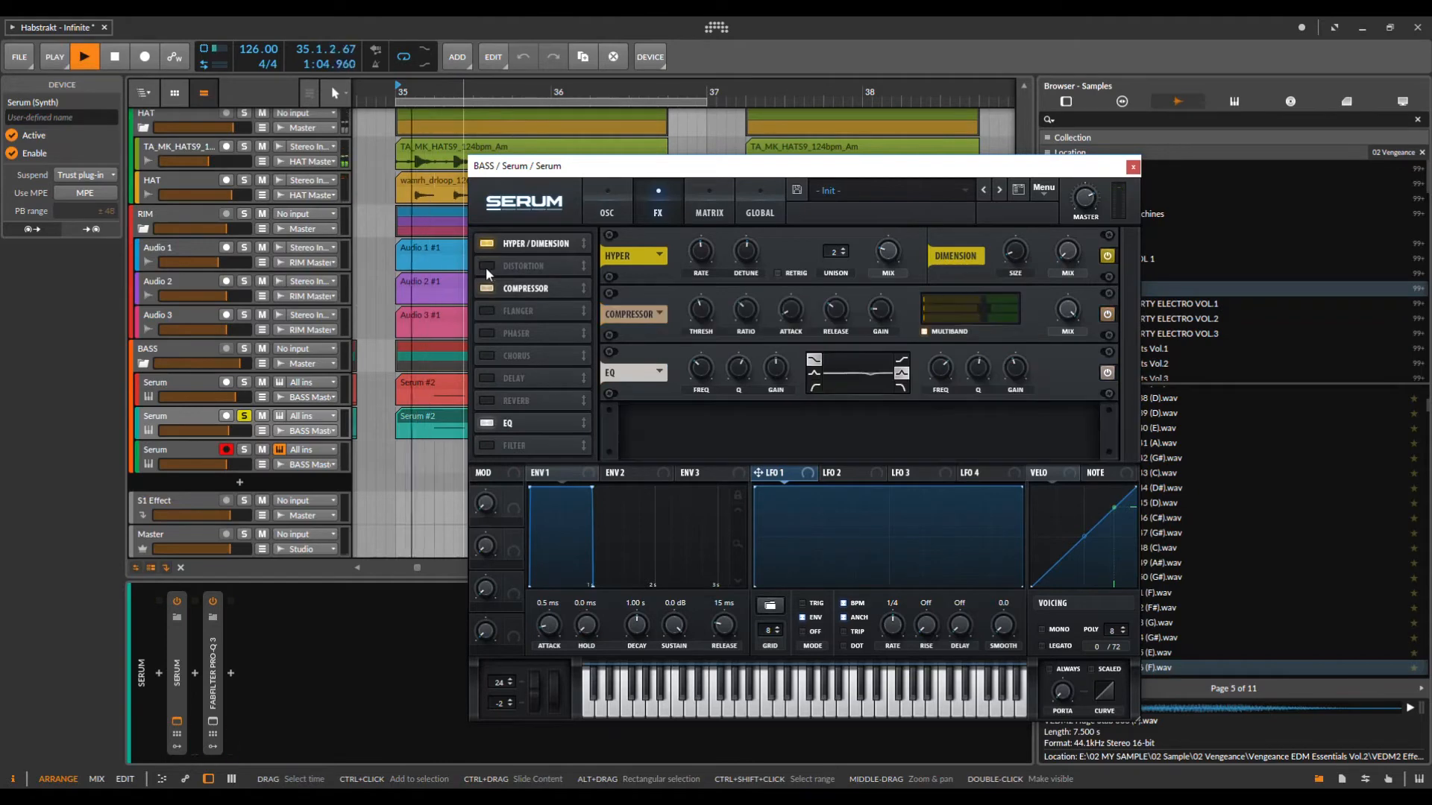
left_click(485, 266)
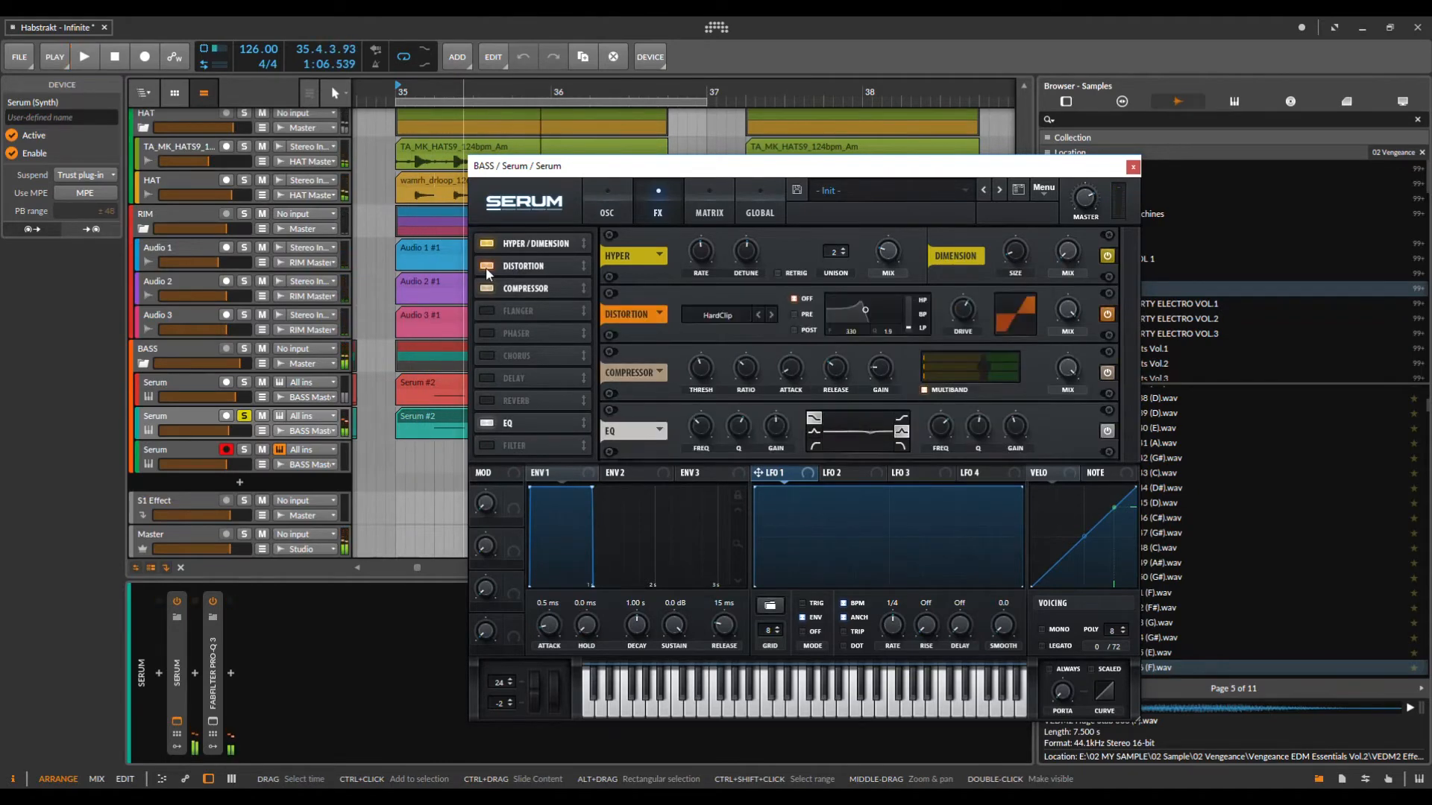
key("space")
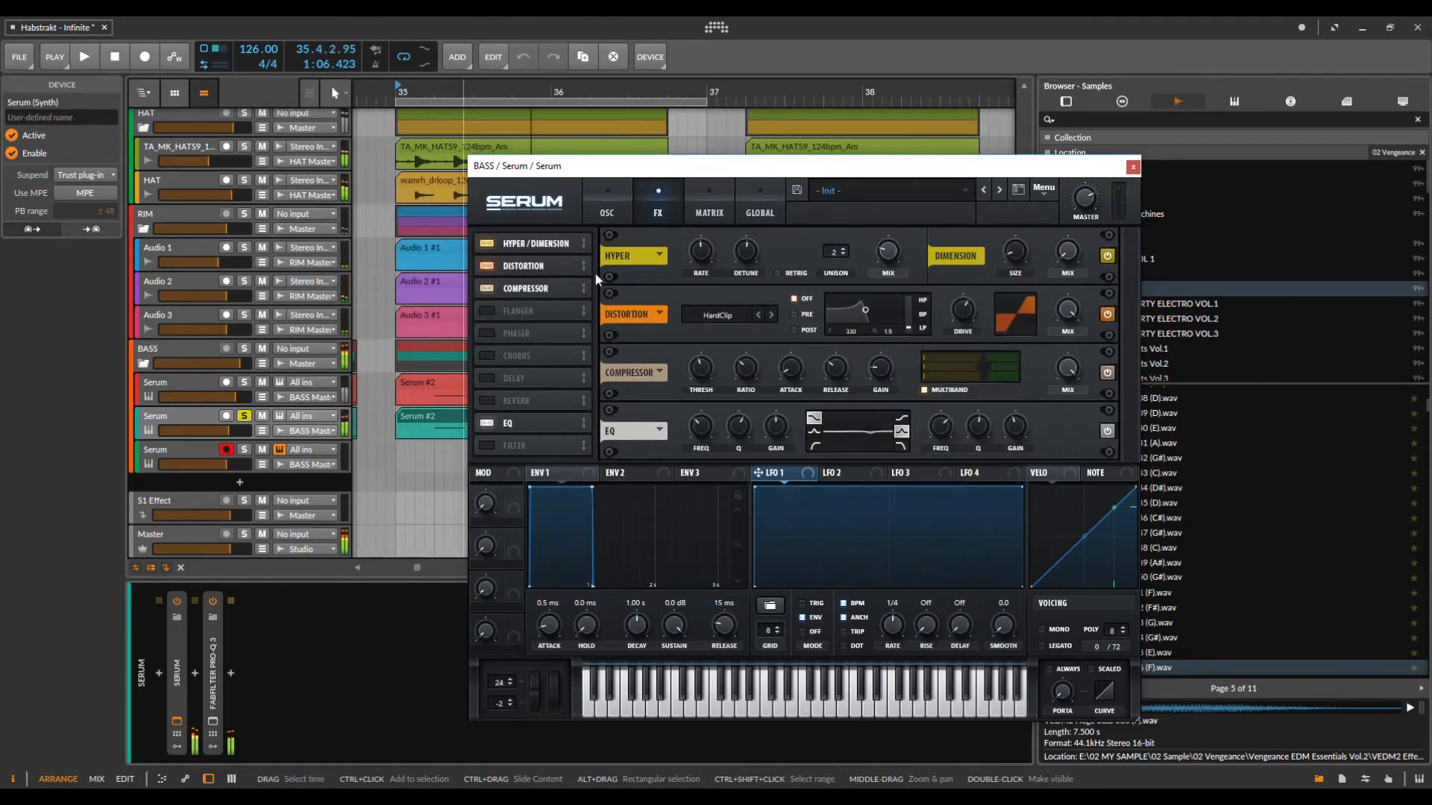
key("space")
left_click(485, 243)
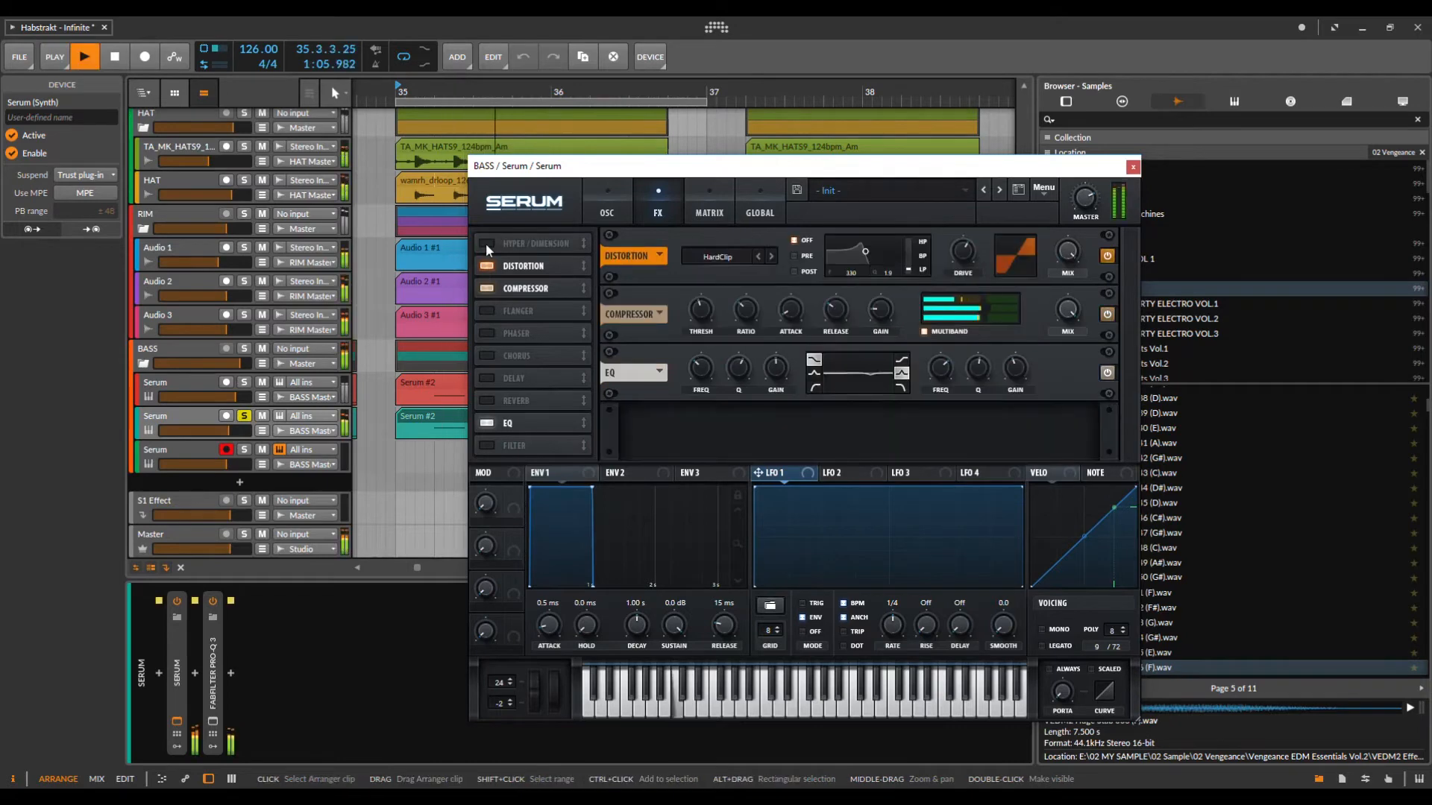
left_click(485, 243)
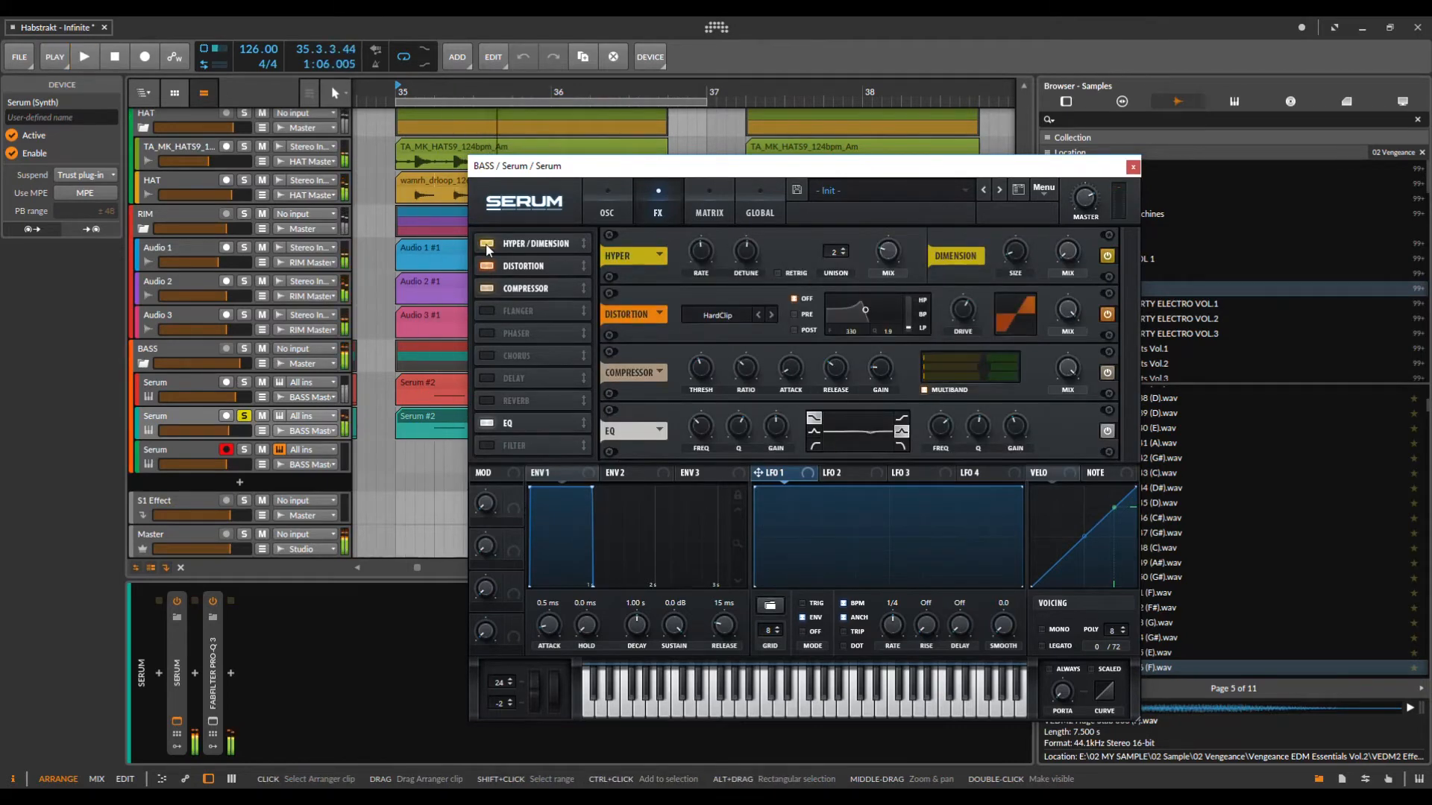
left_click(486, 243)
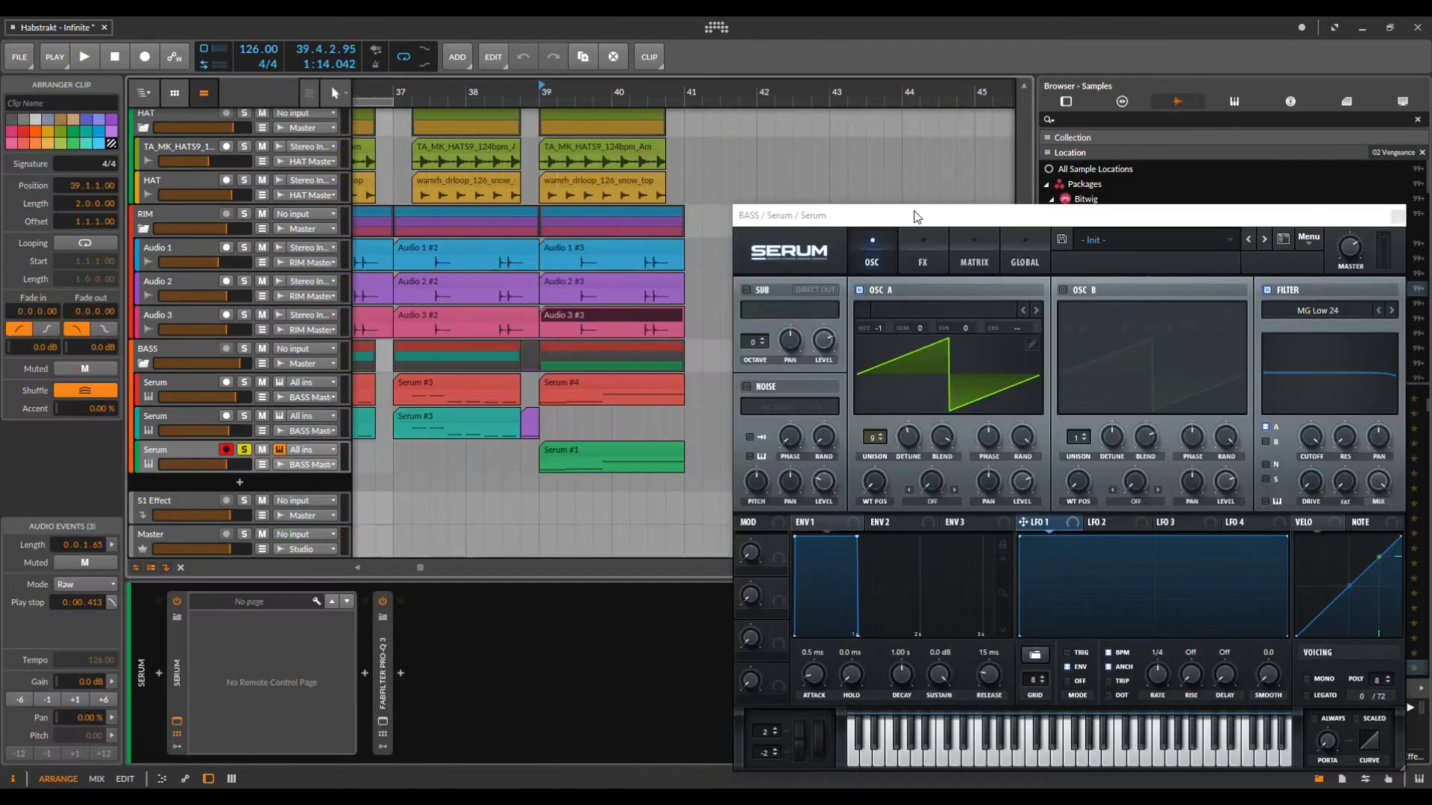
Examine the effects rack of the third BASS Serum and audition the layer in solo from bar 39.
left_click_drag(904, 206, 727, 157)
left_click(752, 195)
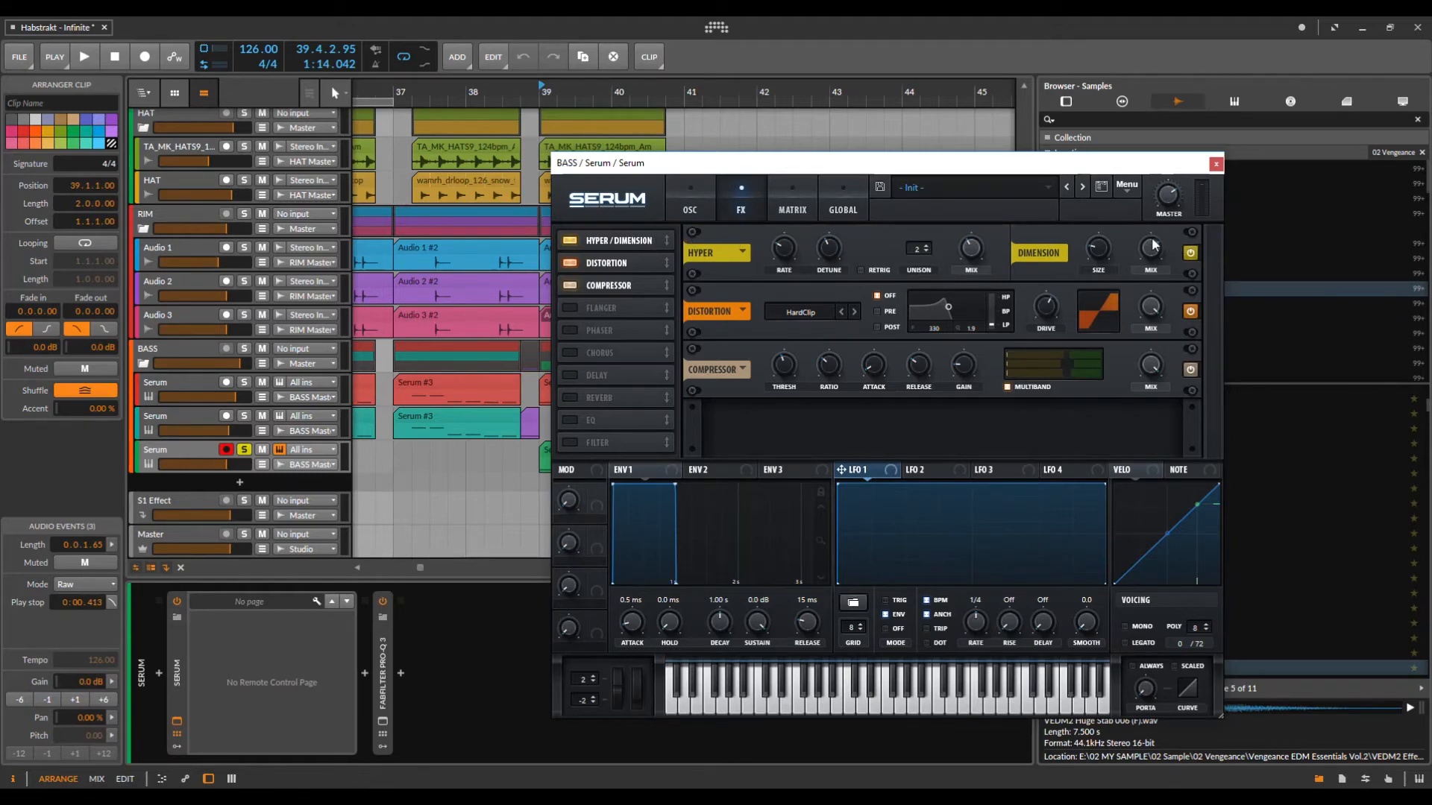
mouse_move(888, 153)
left_mouse_down()
mouse_move(422, 211)
mouse_move(1197, 248)
mouse_move(1185, 162)
mouse_move(627, 153)
left_mouse_up()
key("space")
left_click_drag(774, 158, 958, 149)
Show the third Serum track's Fil Cutoff automation and replay the layer from bar 39.
left_click(262, 465)
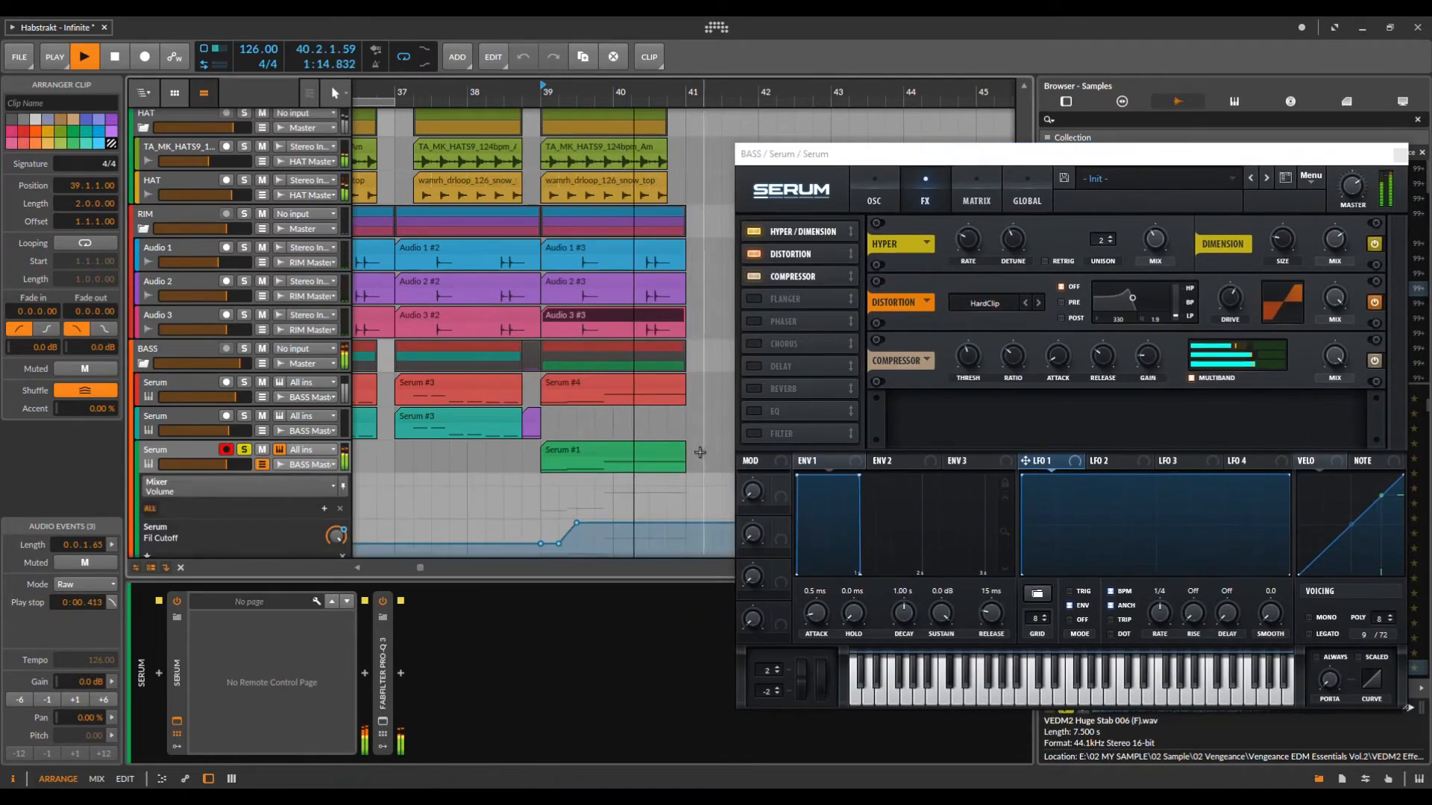
scroll(694, 455, "down", 1)
key("space")
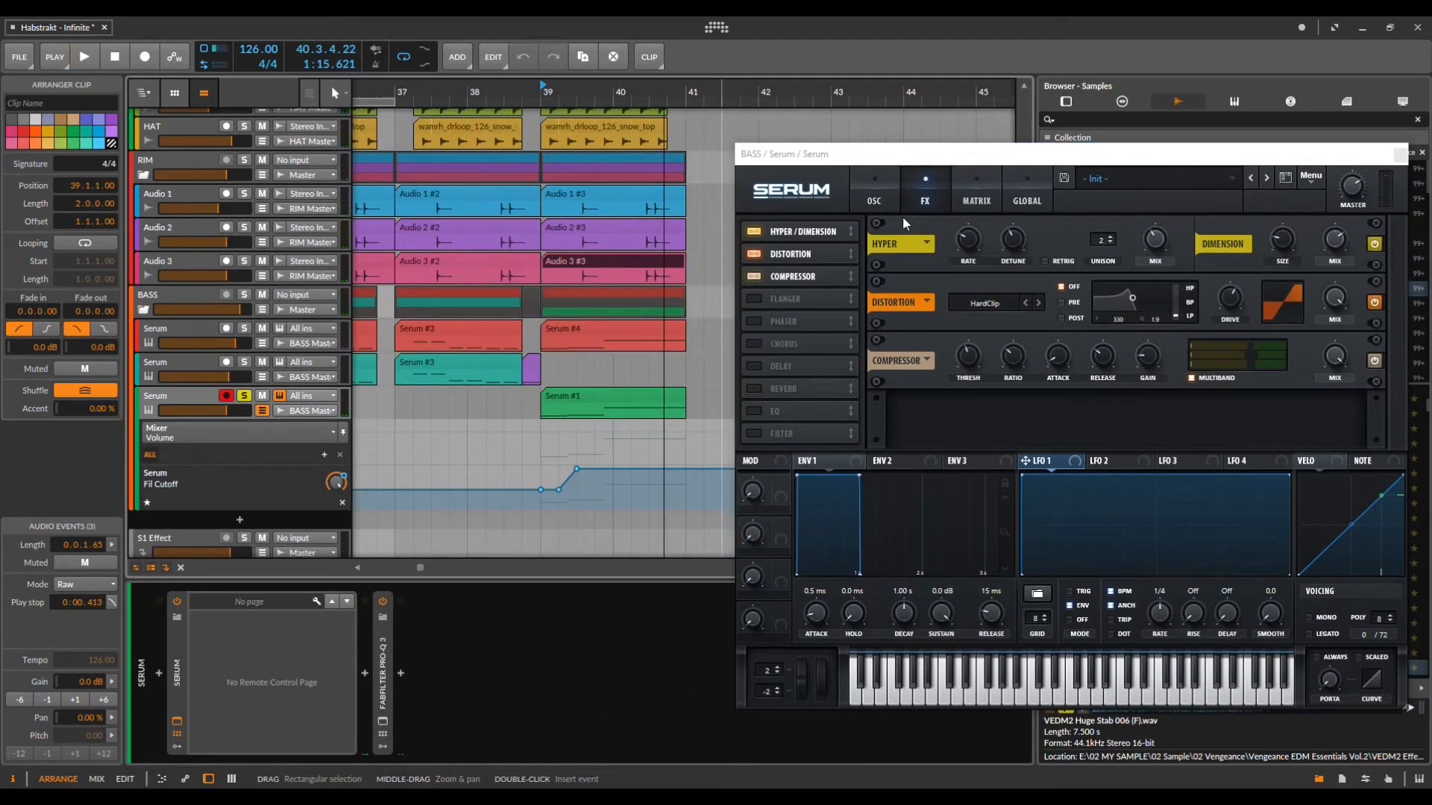
key("space")
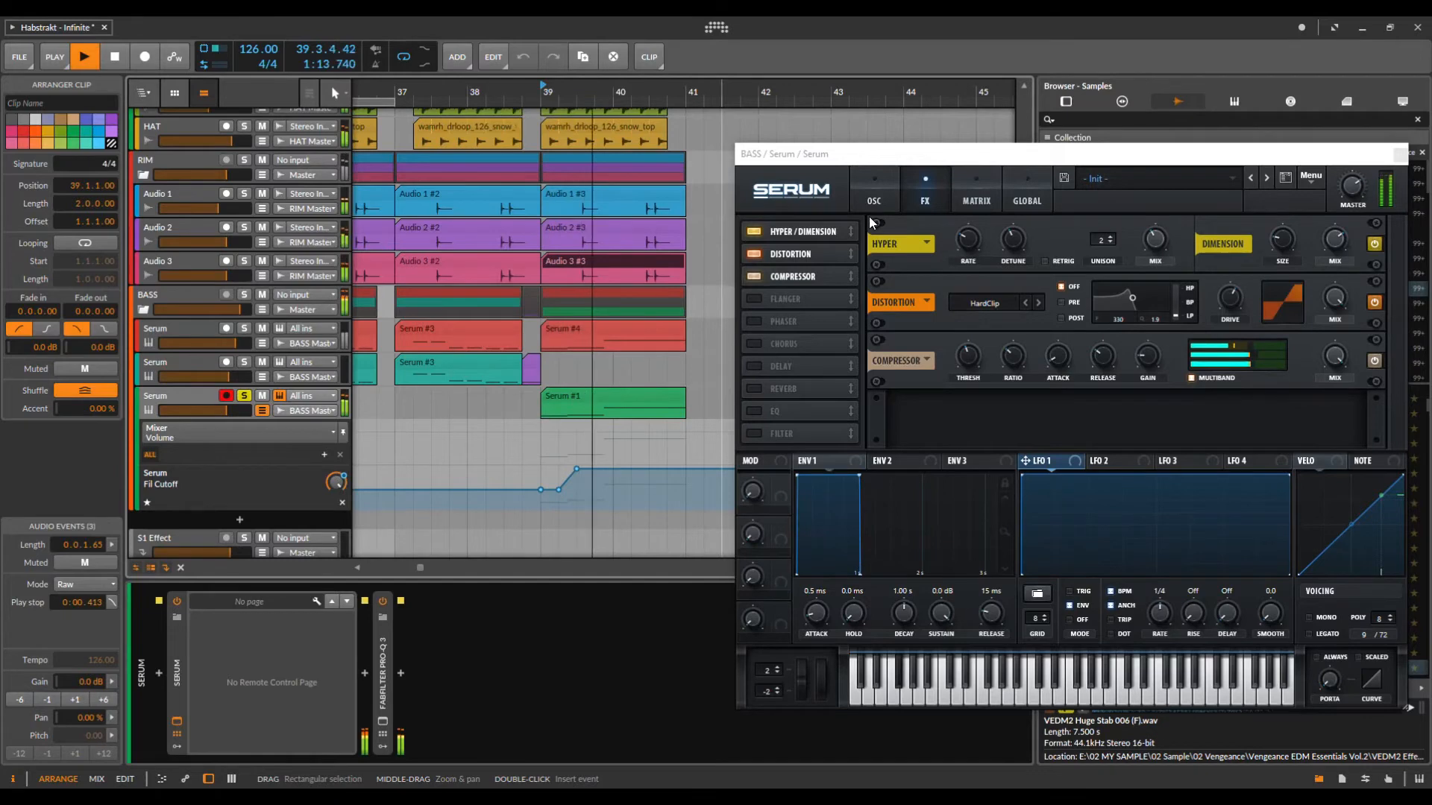
key("space")
Compare the third Serum's sound with Hyper/Dimension off and on, replaying repeatedly from late in bar 39.
left_click(595, 92)
key("space")
key("space")
left_click(758, 233)
key("space")
key("space")
left_click(759, 233)
key("space")
key("space")
key("space")
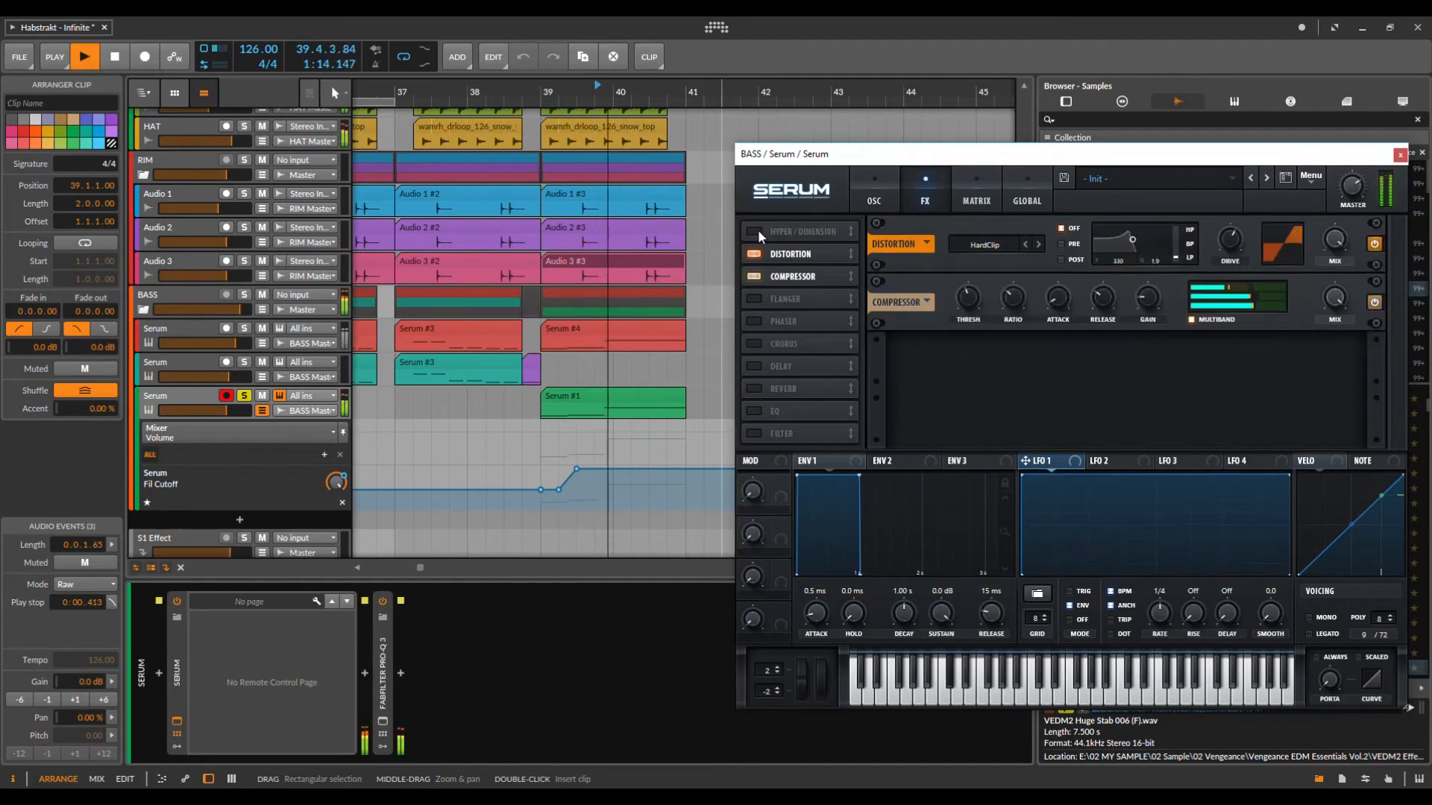
key("space")
key("space")
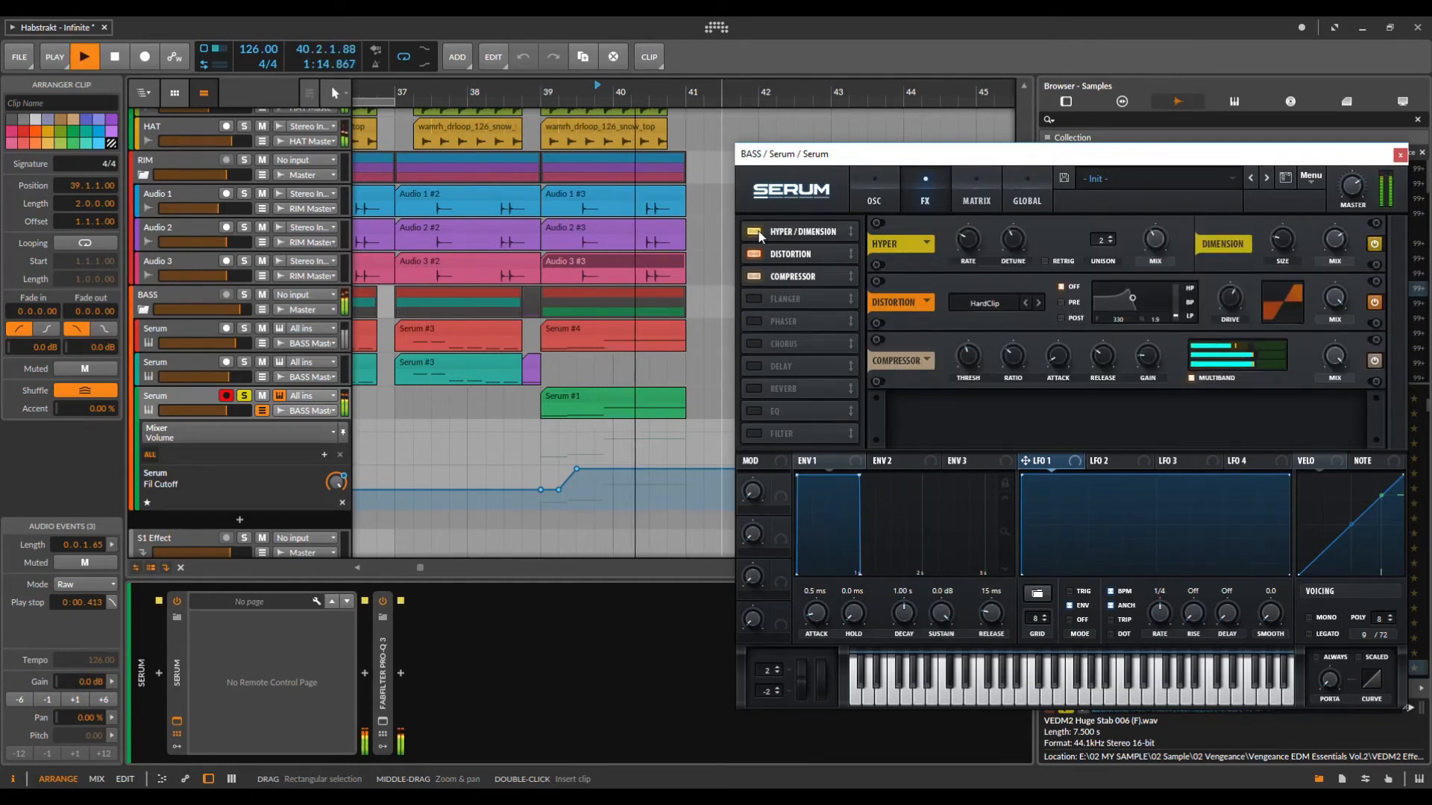
key("space")
View the third Serum's oscillator and filter settings.
left_click(877, 186)
left_click(911, 186)
left_click(877, 186)
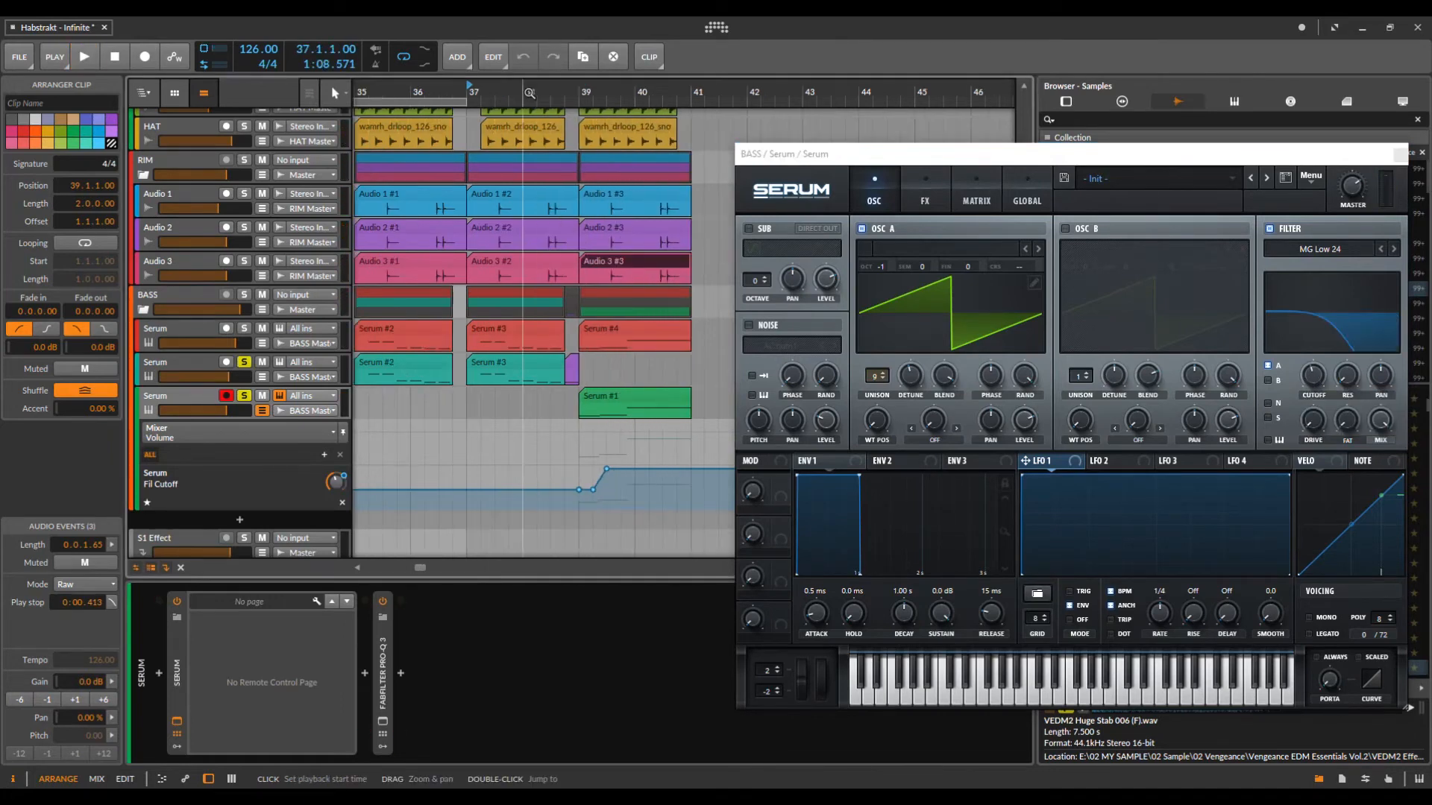
Show the second Serum track's pitch bend automation and play the second and third Serum layers together from bar 38.
double_click(524, 92)
left_click_drag(525, 92, 459, 149)
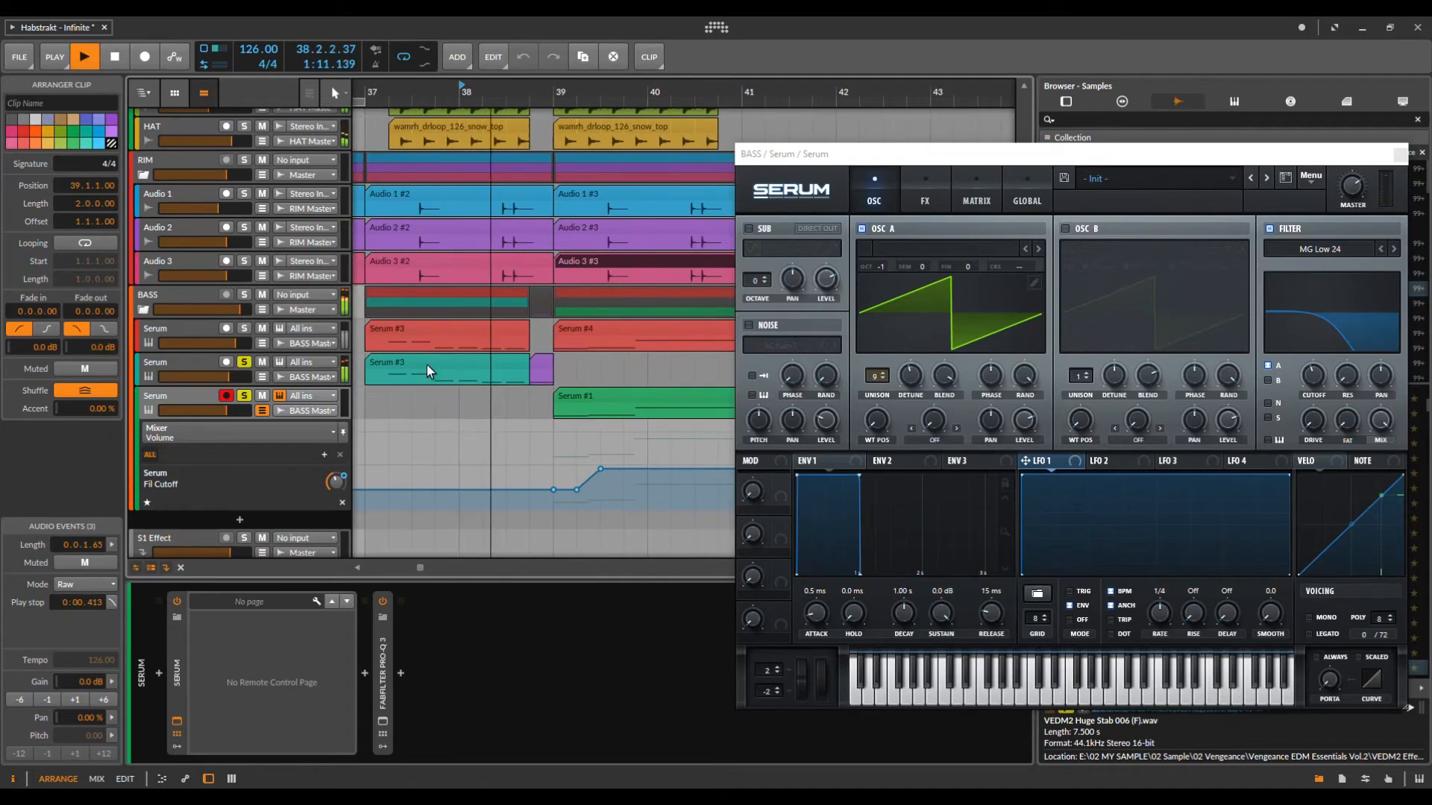
left_click(262, 377)
key("space")
key("space")
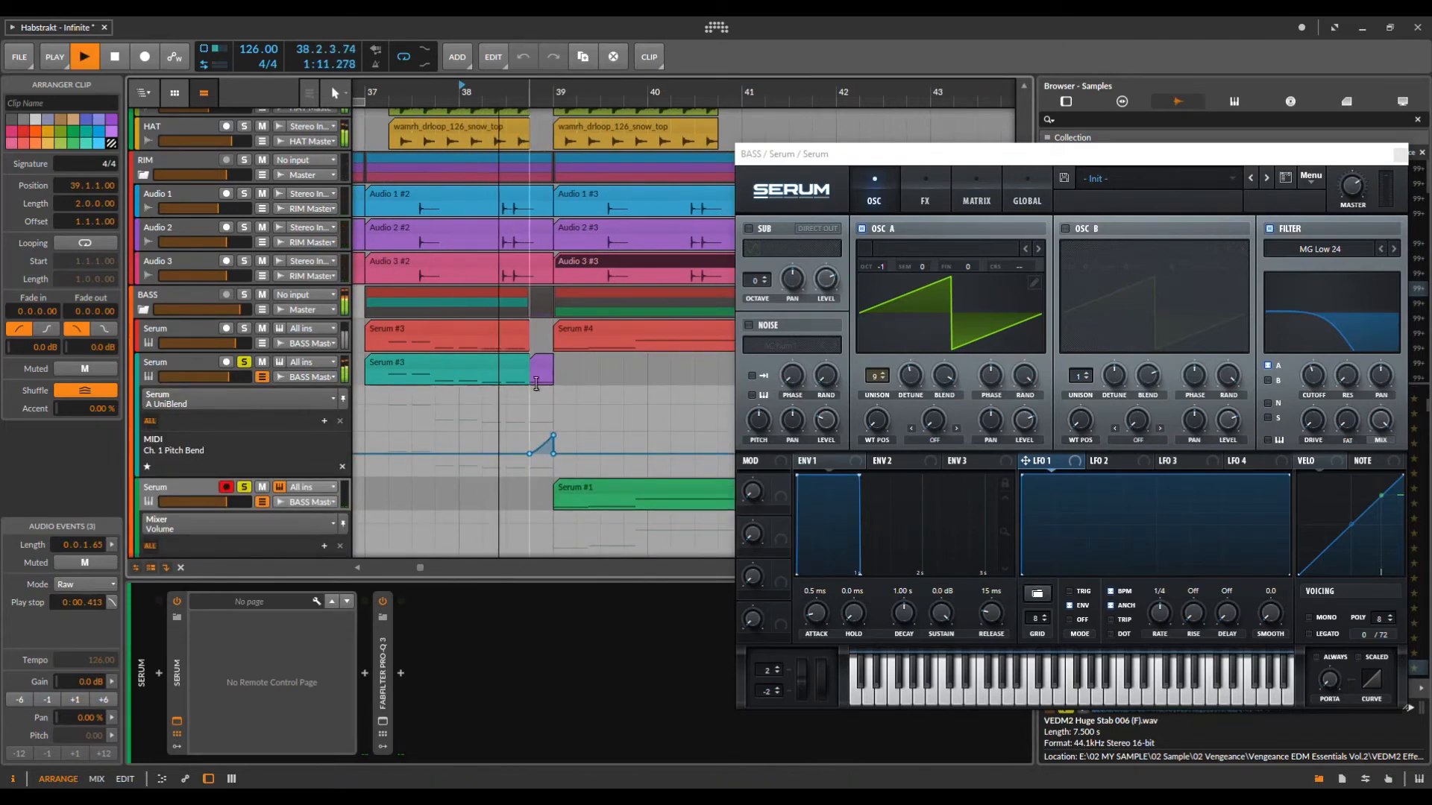
Show the second Serum's oscillator, filter and pitch bend range settings while playing the layer from bar 38.
key("space")
left_click(198, 366)
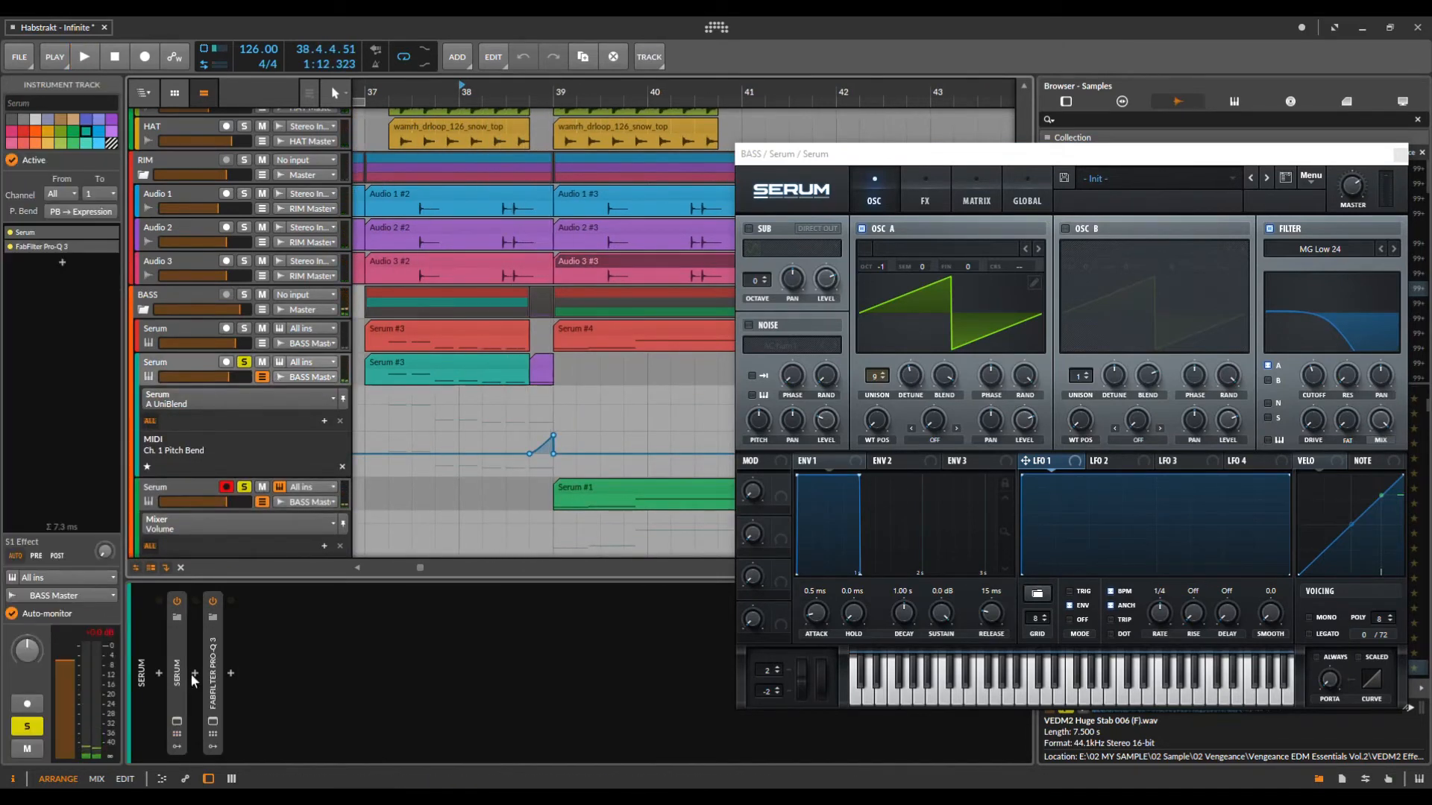
left_click(177, 721)
key("space")
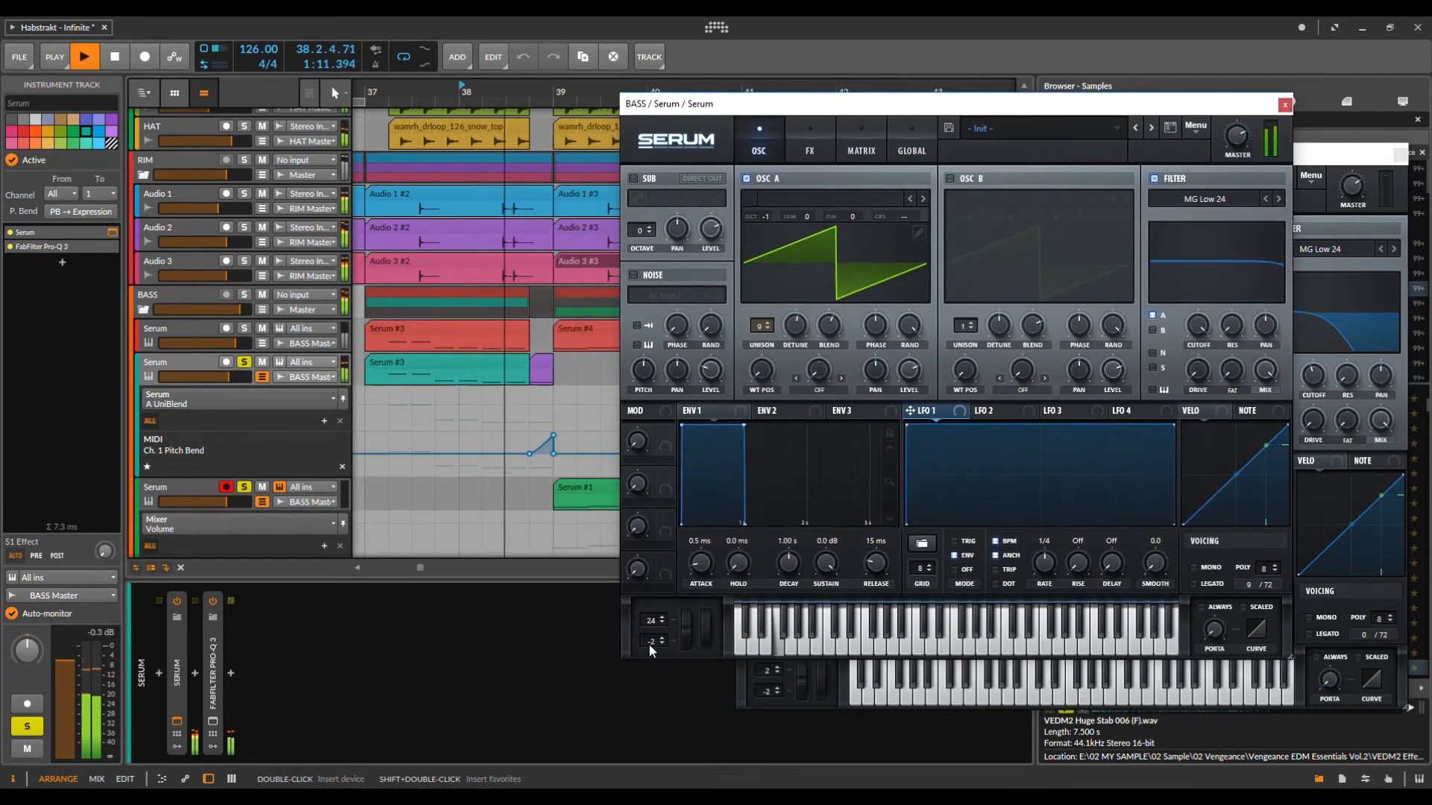
key("space")
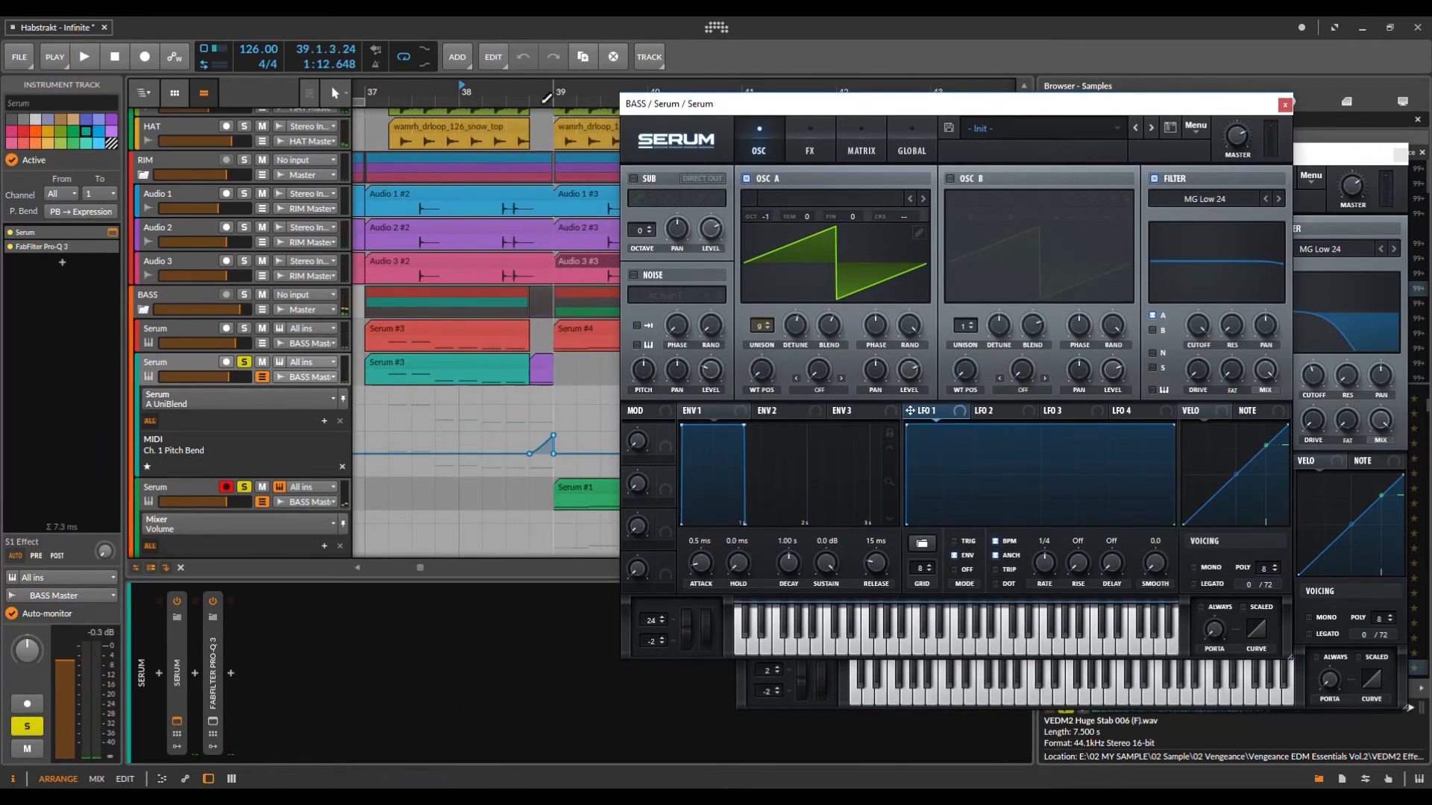
Replay the second Serum's pitch bend rise repeatedly from late in bar 38.
key("space")
key("space")
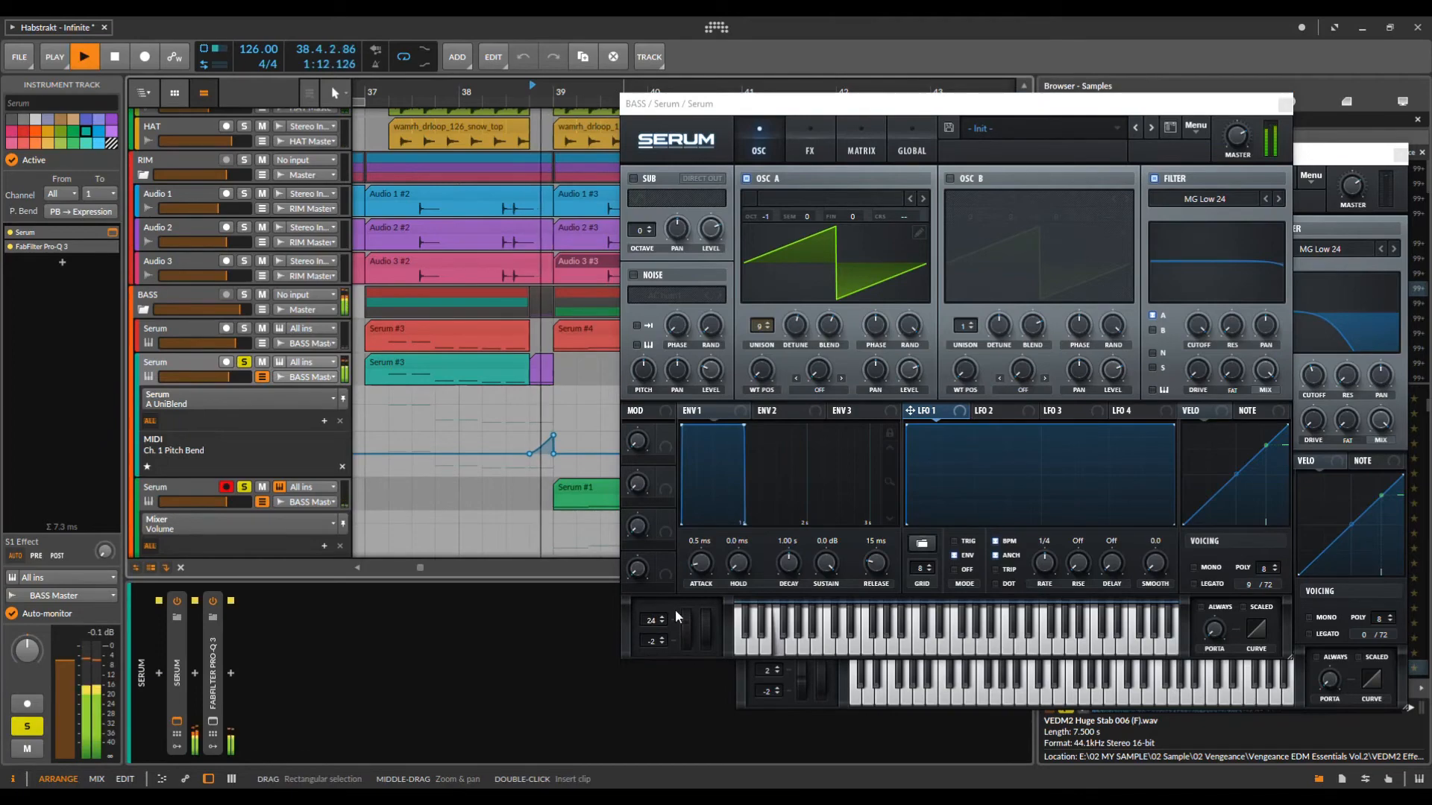
key("space")
key("space")
key("space")
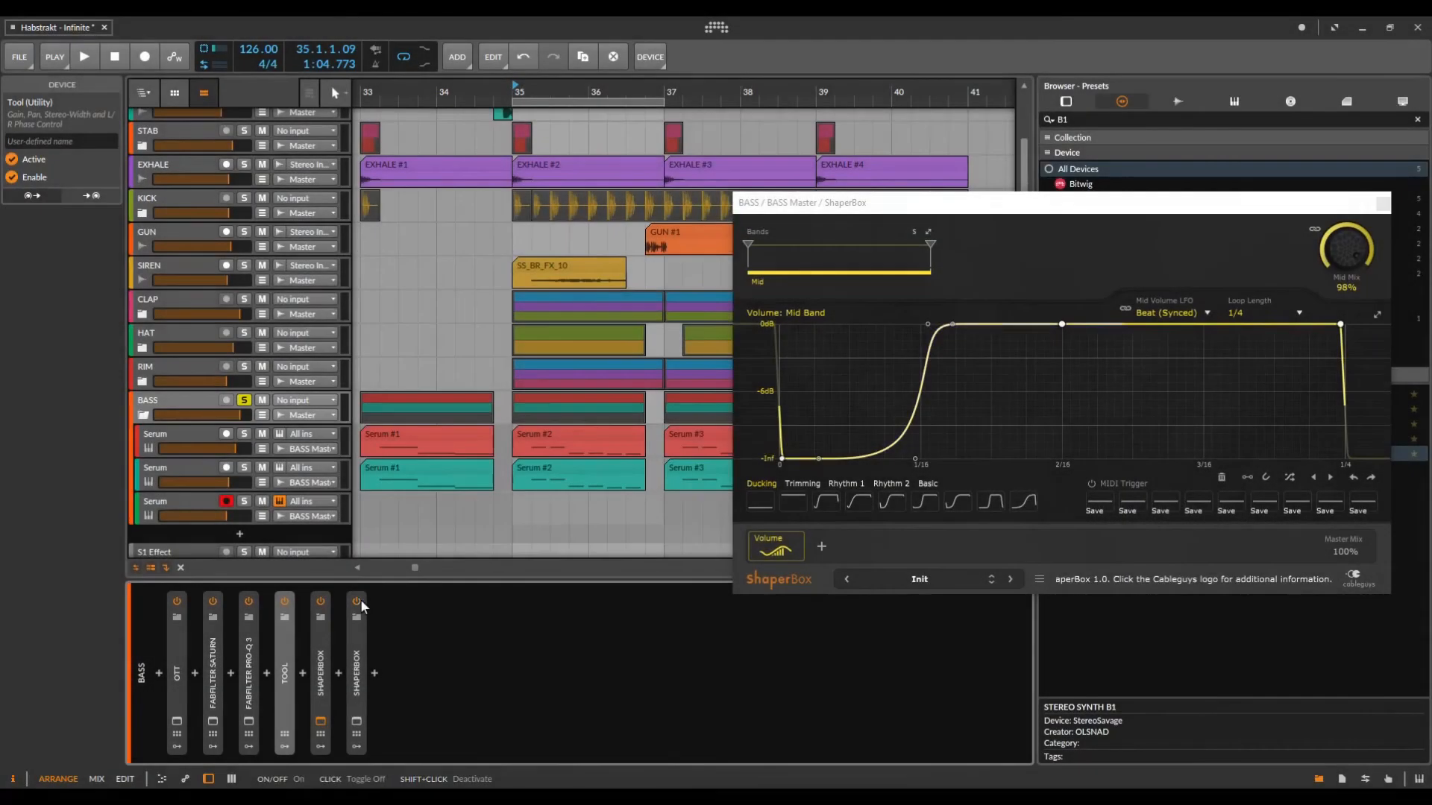
Show the volume ducking curves of both ShaperBox devices on the BASS group while playing from bar 35.
left_click(1383, 199)
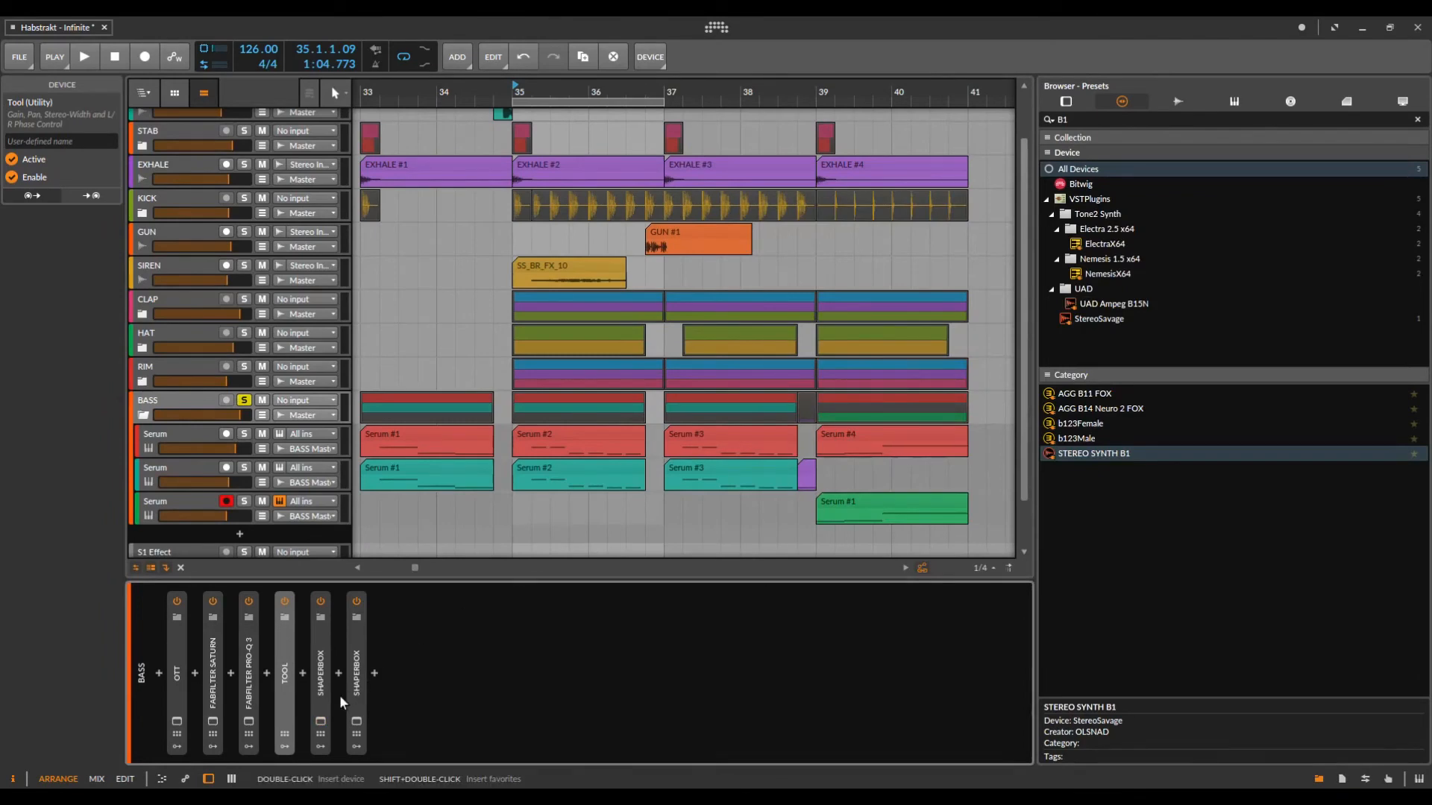
left_click(321, 721)
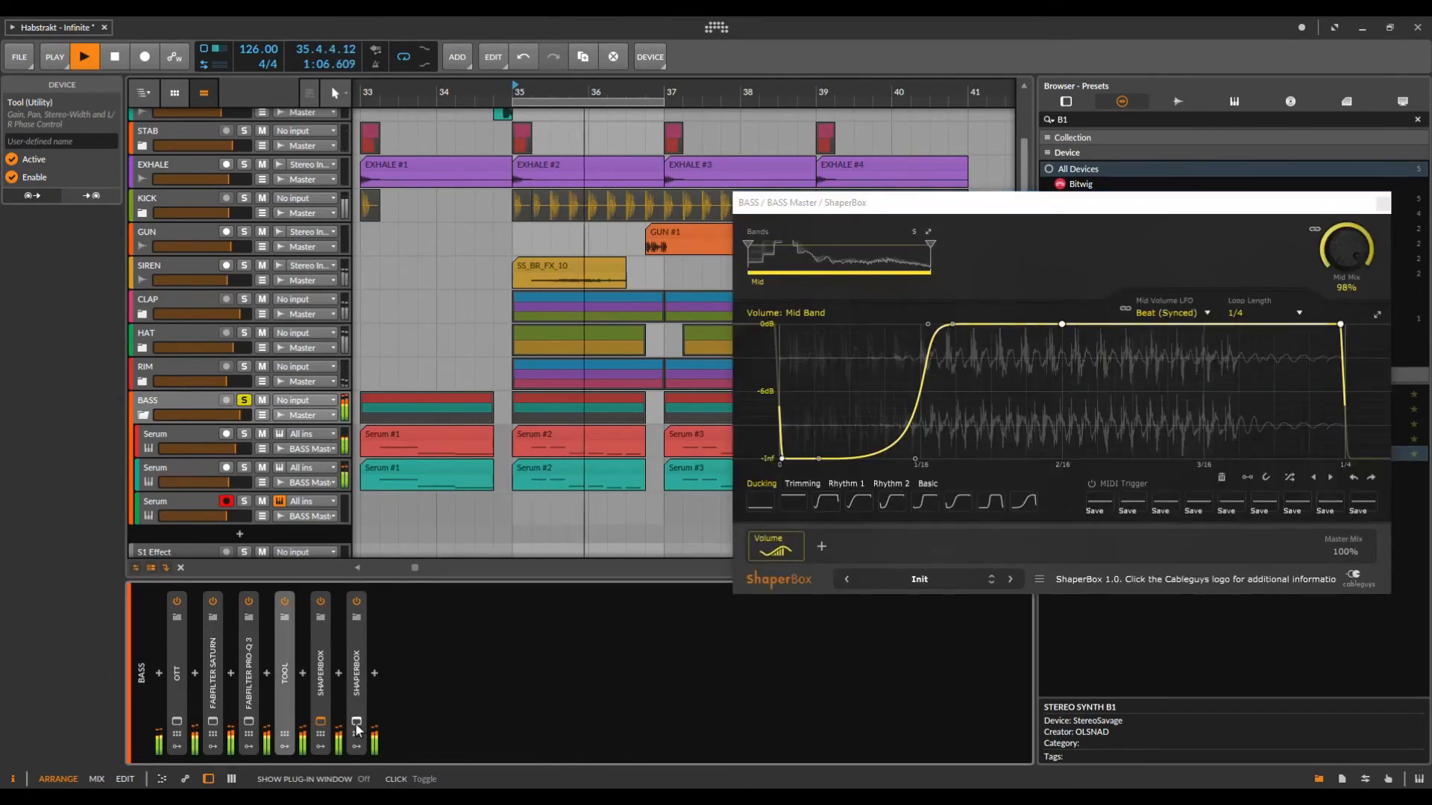
left_click_drag(895, 209, 908, 401)
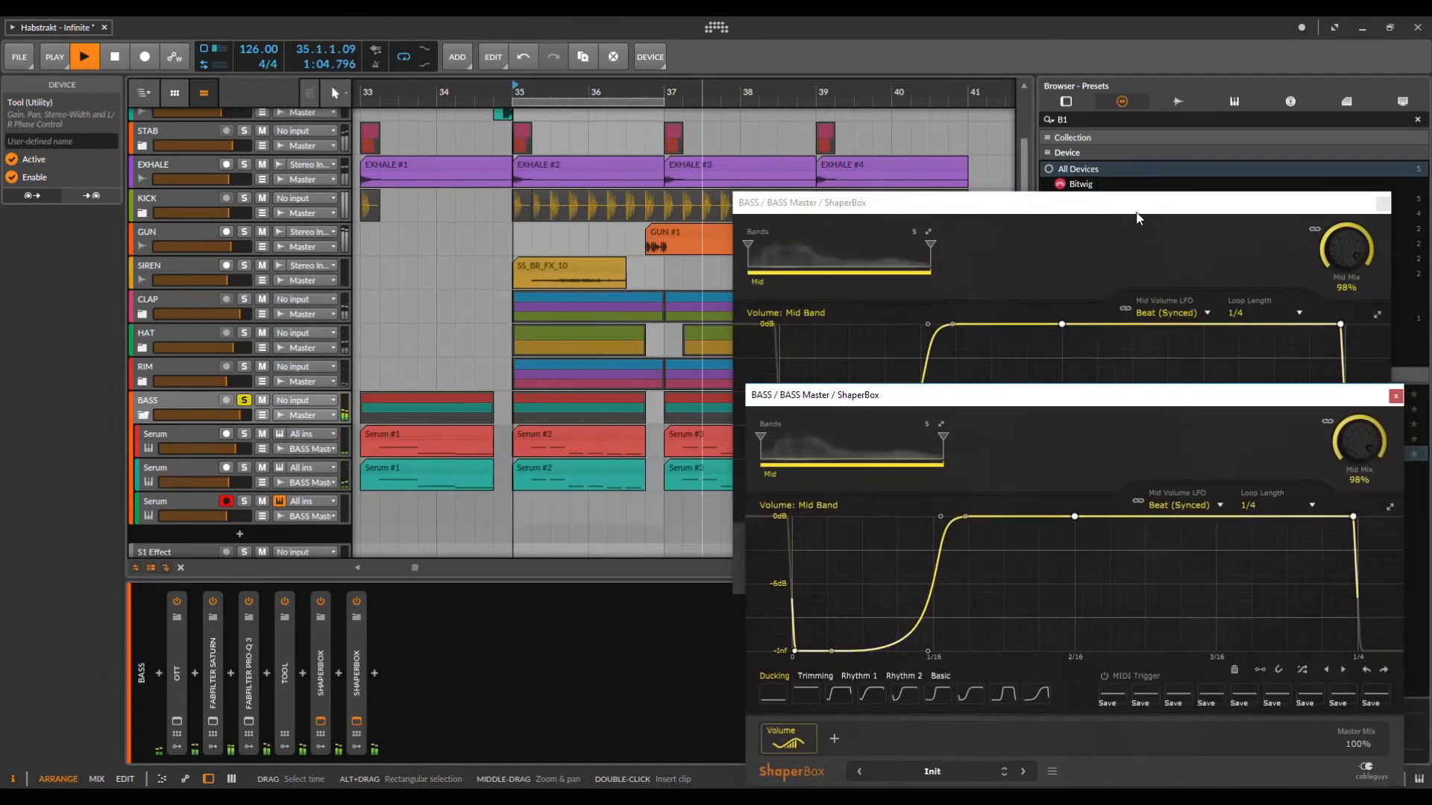
key("space")
left_click_drag(1126, 208, 1134, 132)
key("space")
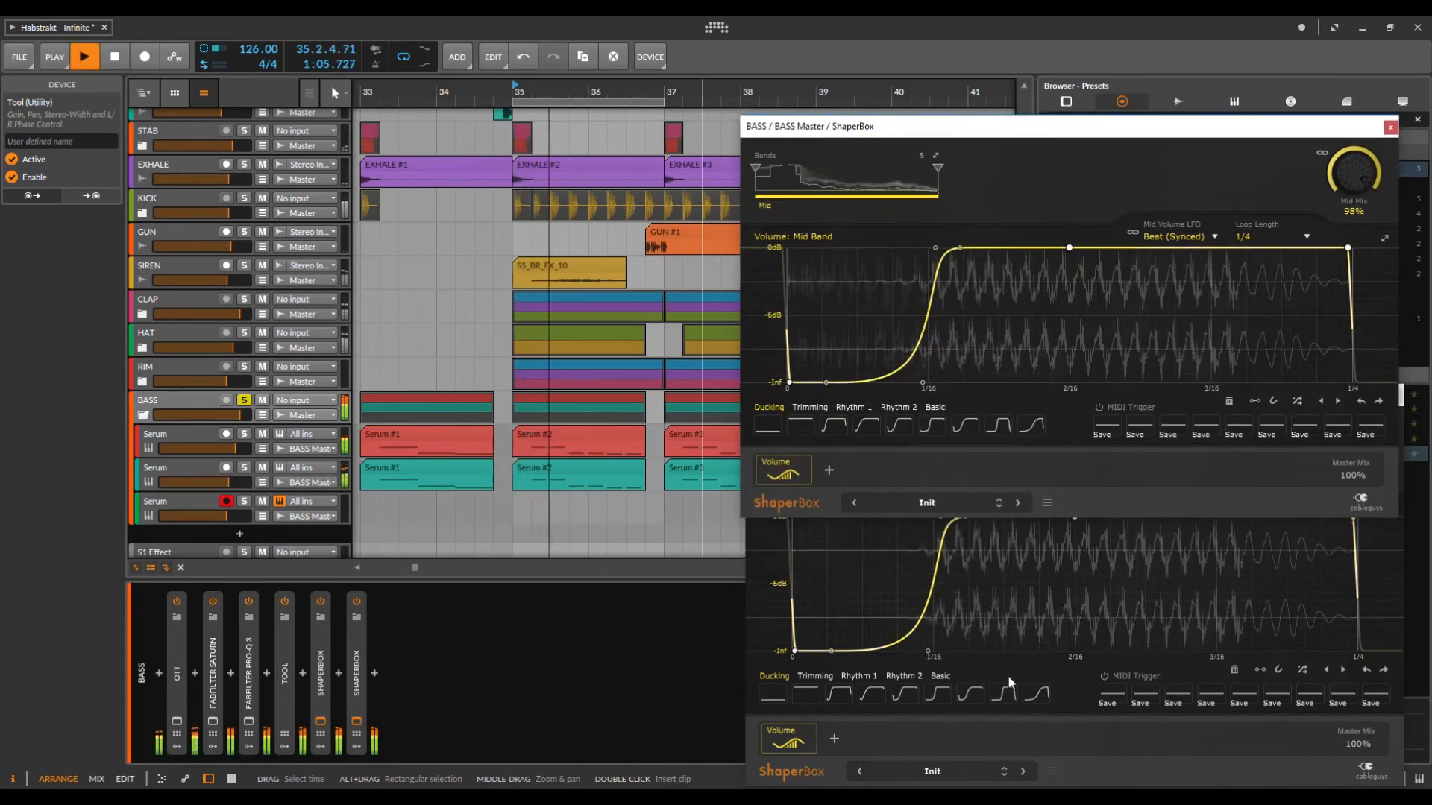
left_click(1388, 127)
left_click(181, 568)
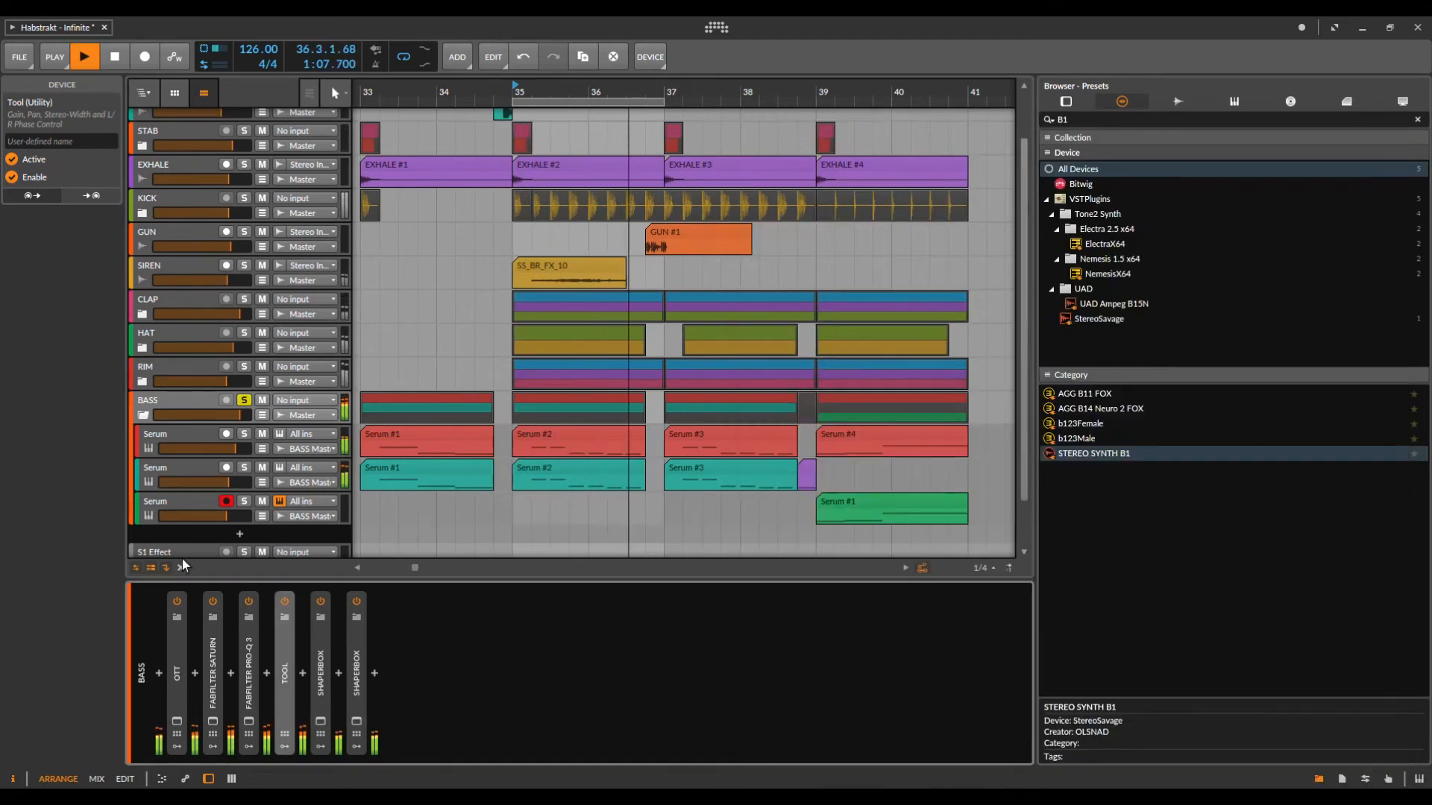
Show the BASS group's Tool device with its Width setting and compare playback from bar 35 with it off and on.
left_click(285, 688)
key("space")
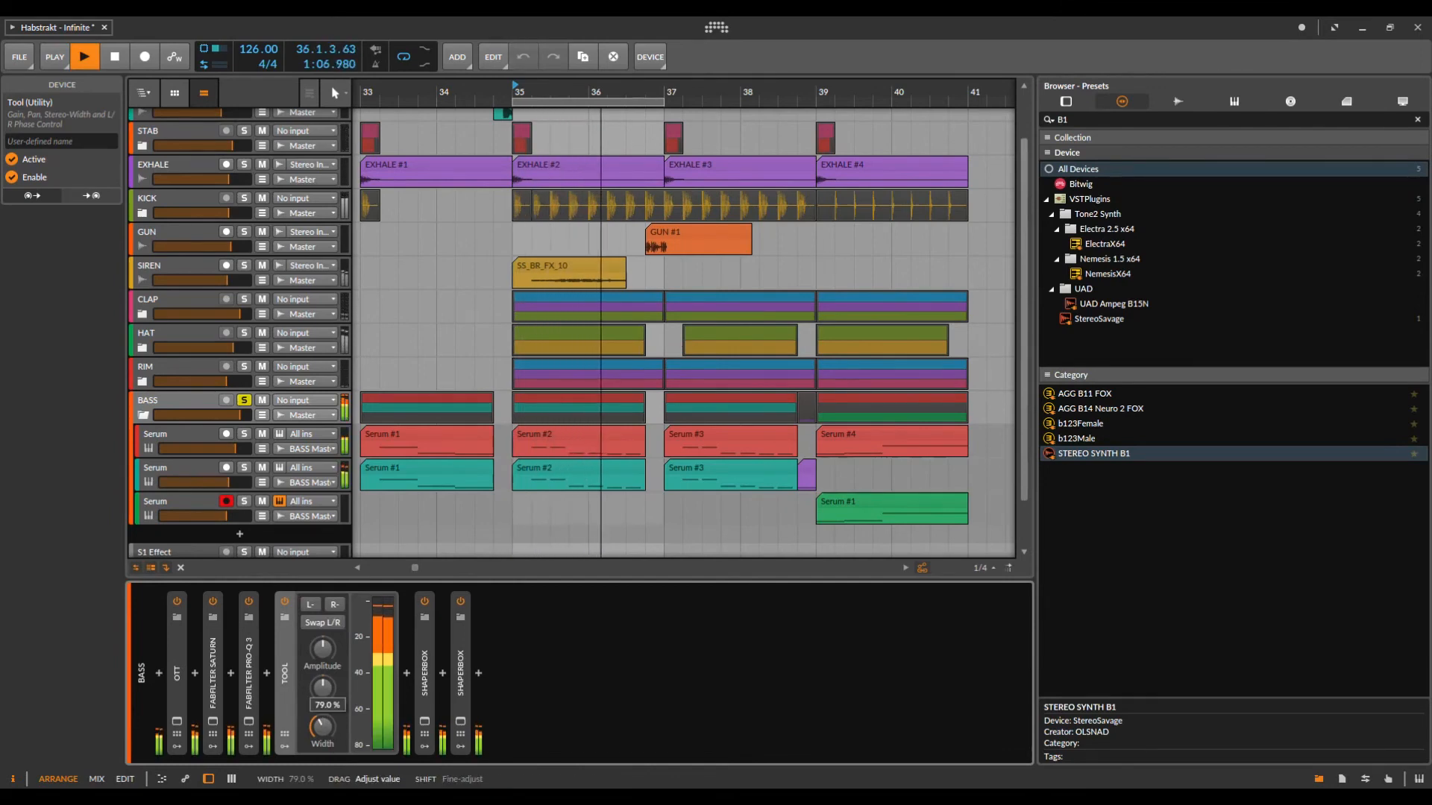
key("space")
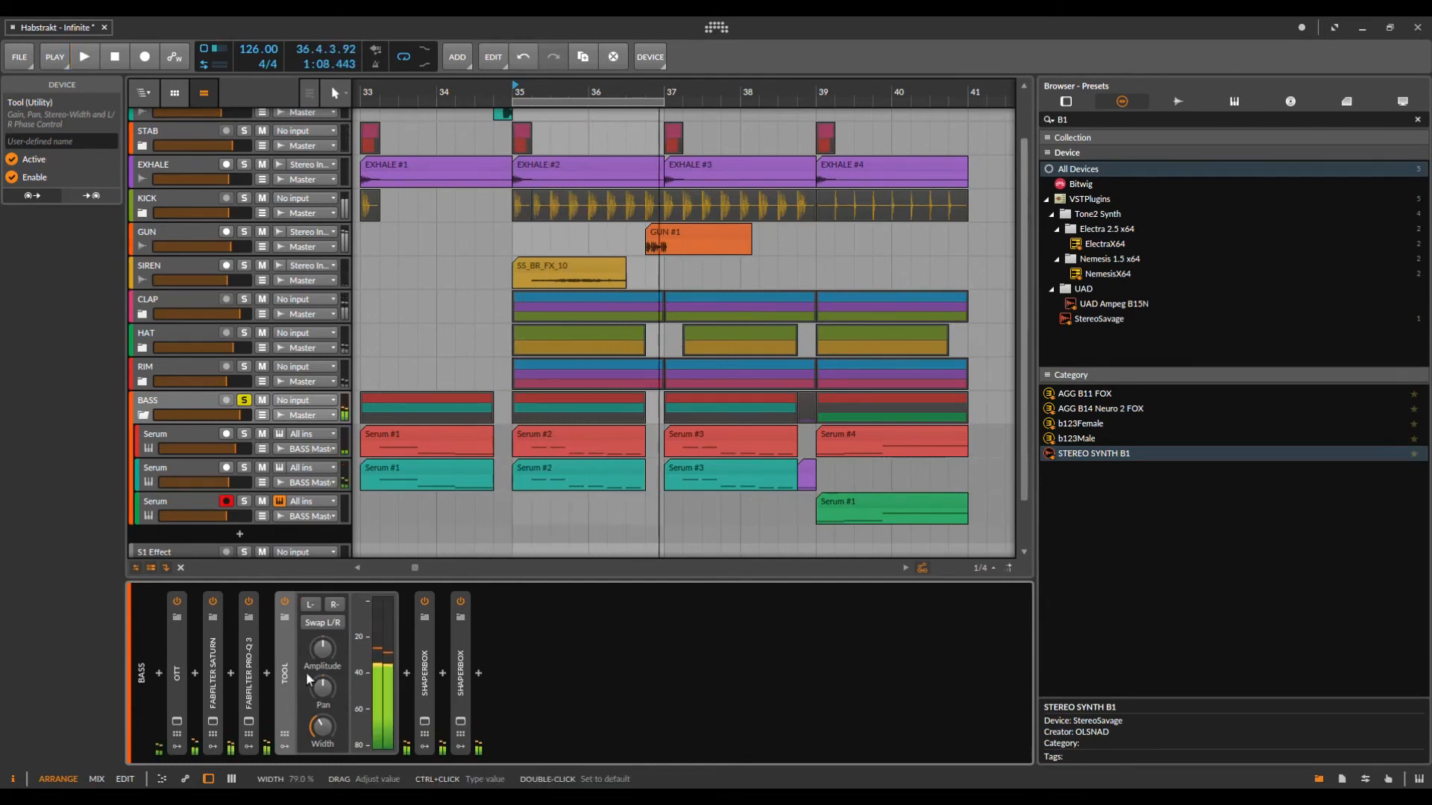
left_click(283, 601)
key("space")
key("space")
left_click(284, 601)
left_click(283, 639)
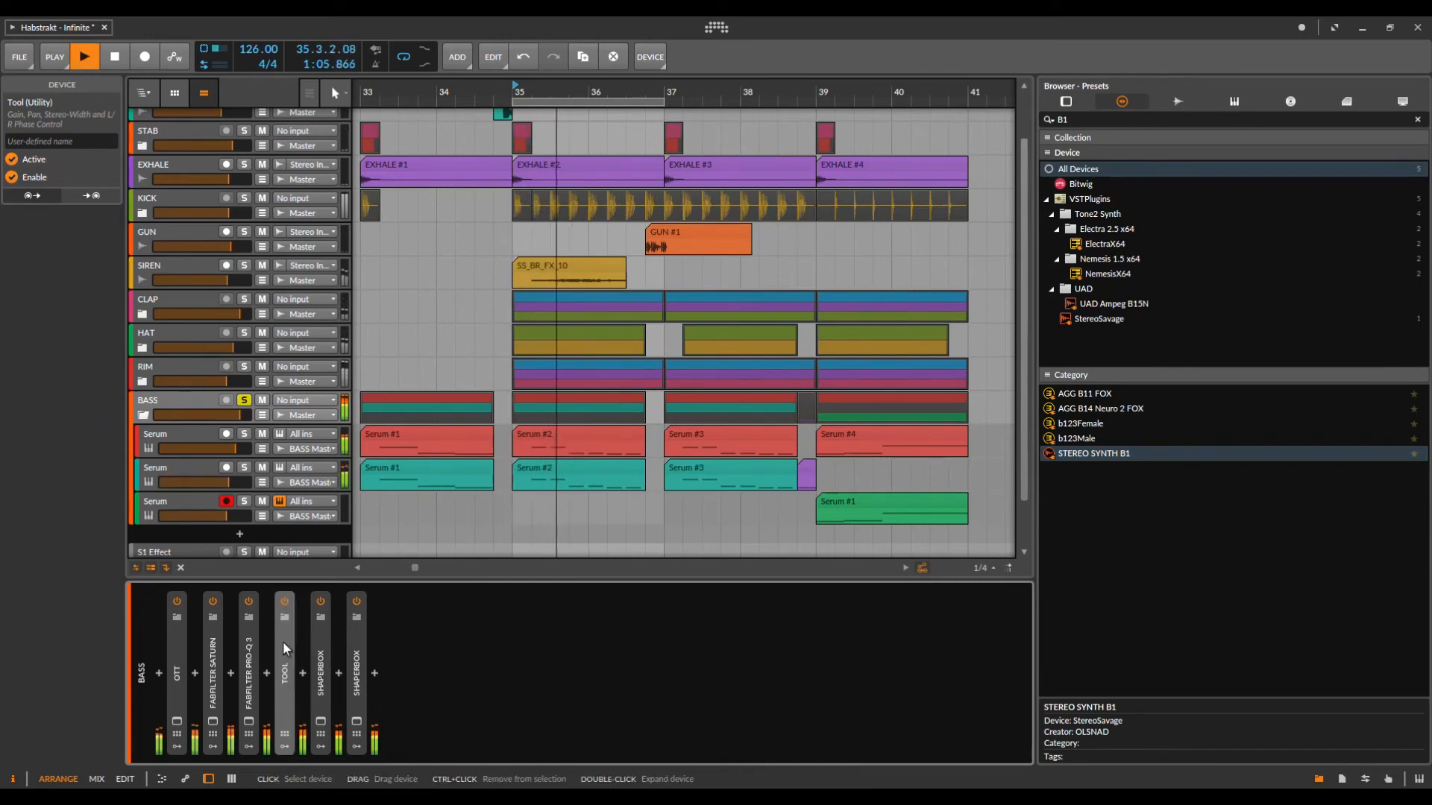
Show the BASS group's FabFilter Pro-Q 3 curve and compare the bass with the EQ on and off.
left_click(248, 721)
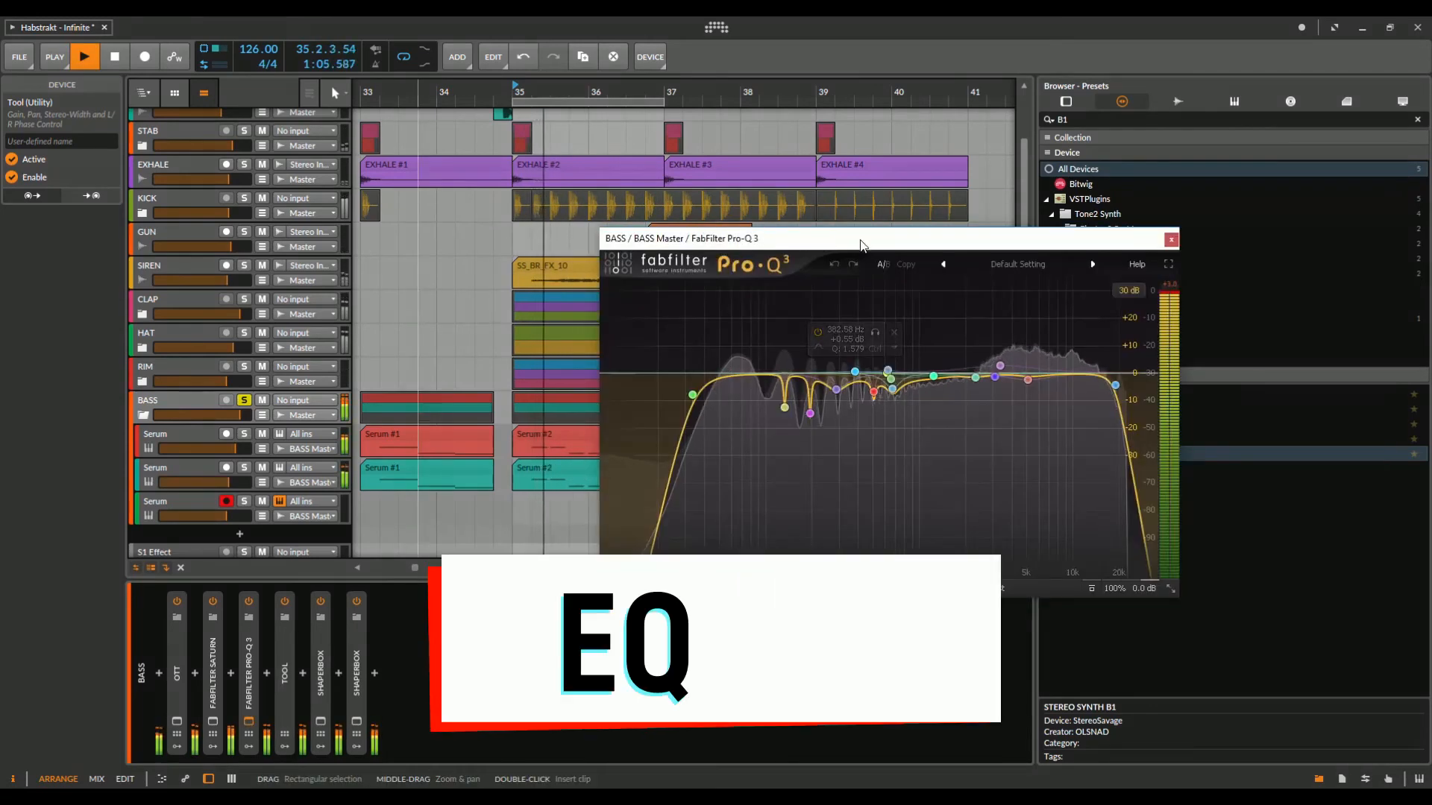
left_click(249, 601)
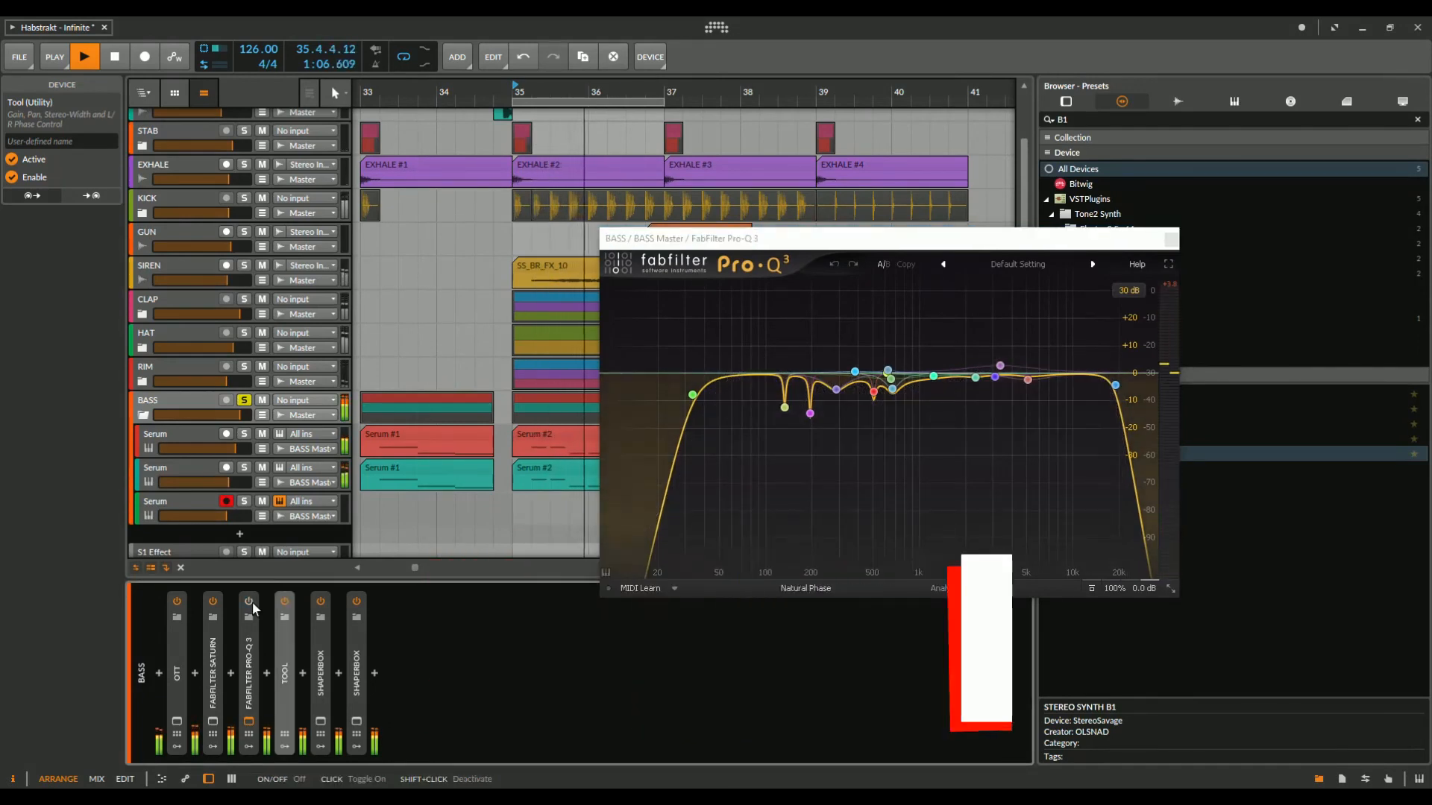
left_click(248, 601)
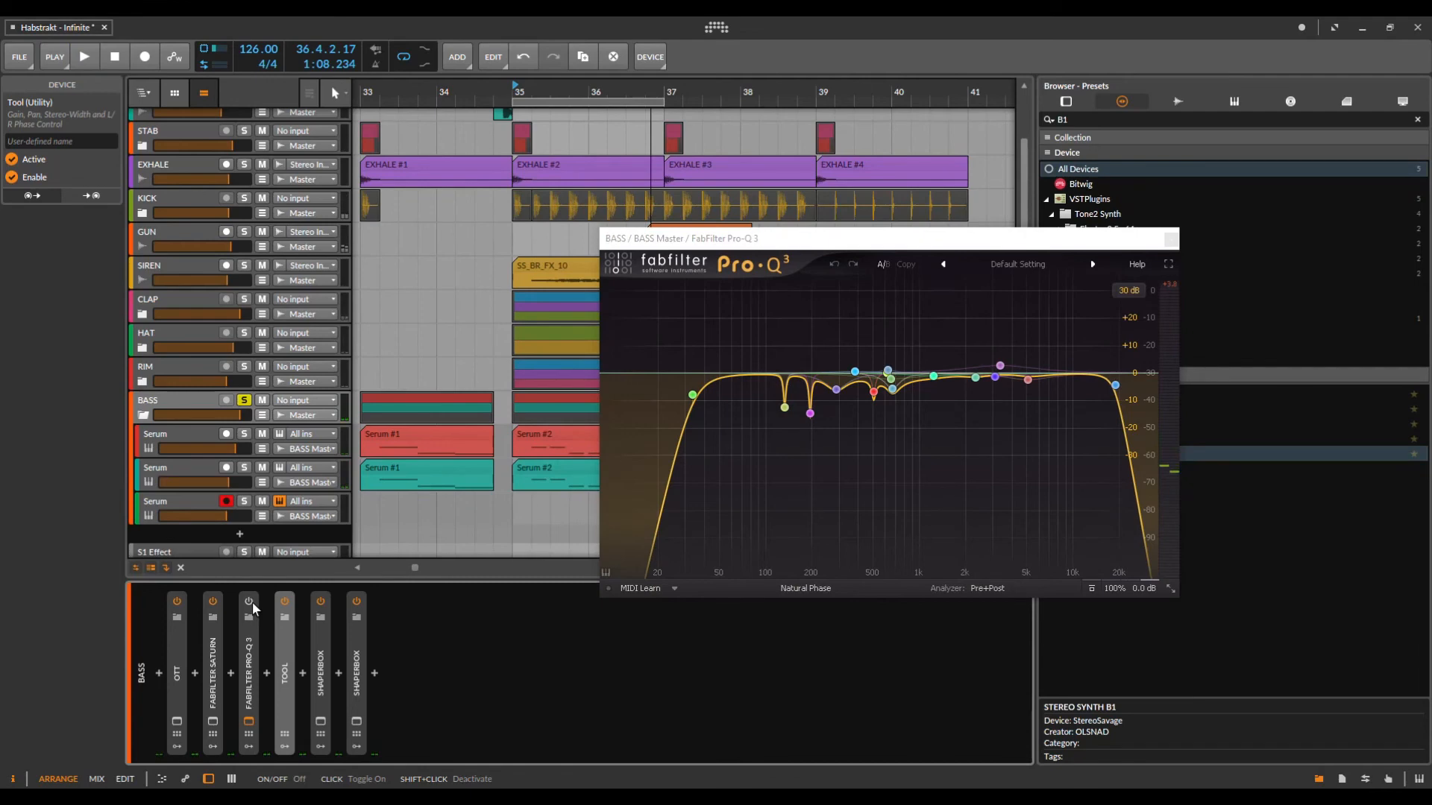
left_click(249, 601)
Show the BASS group's FabFilter Saturn multiband saturation settings and play the bass through it.
left_click(213, 720)
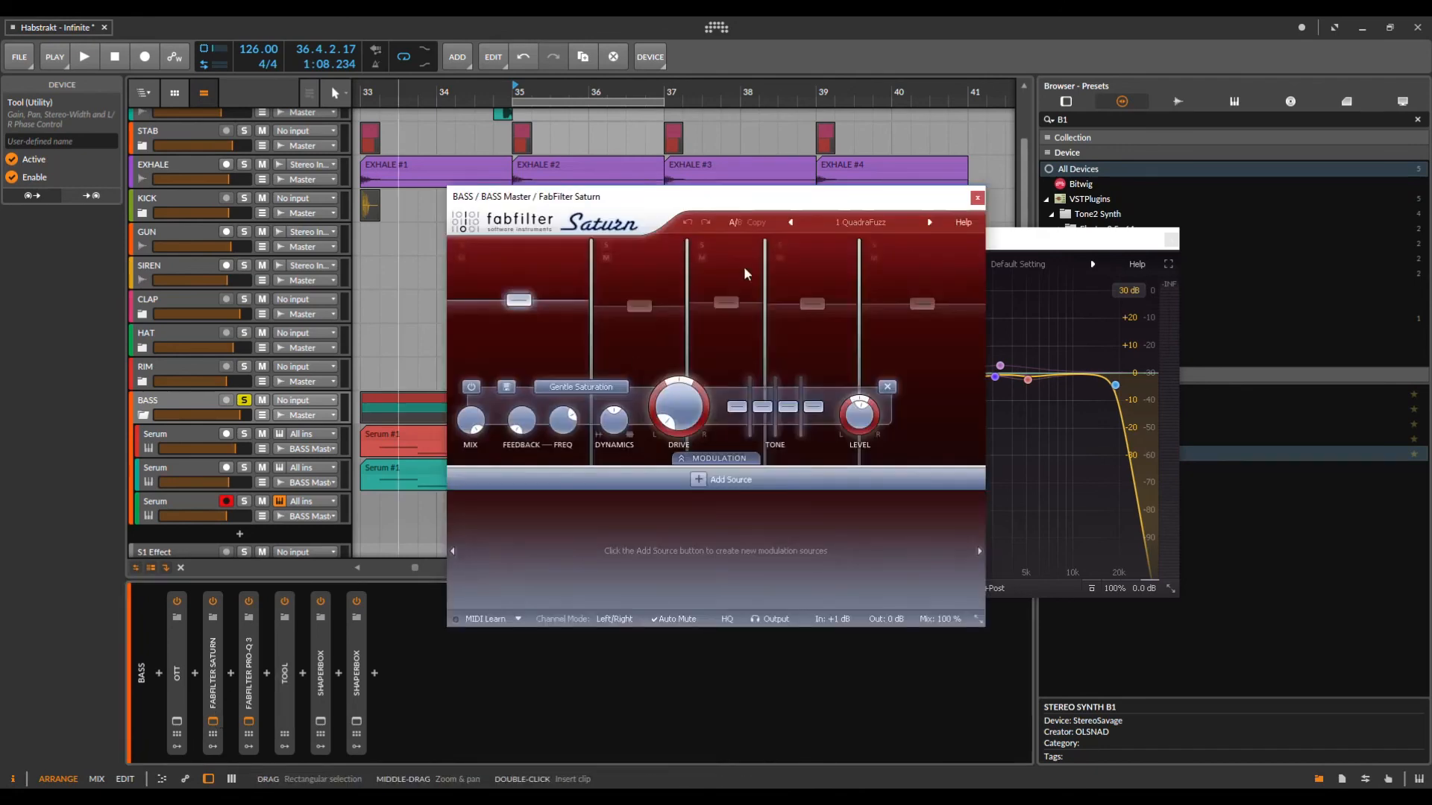
left_click(1171, 240)
key("space")
left_click_drag(562, 197, 709, 222)
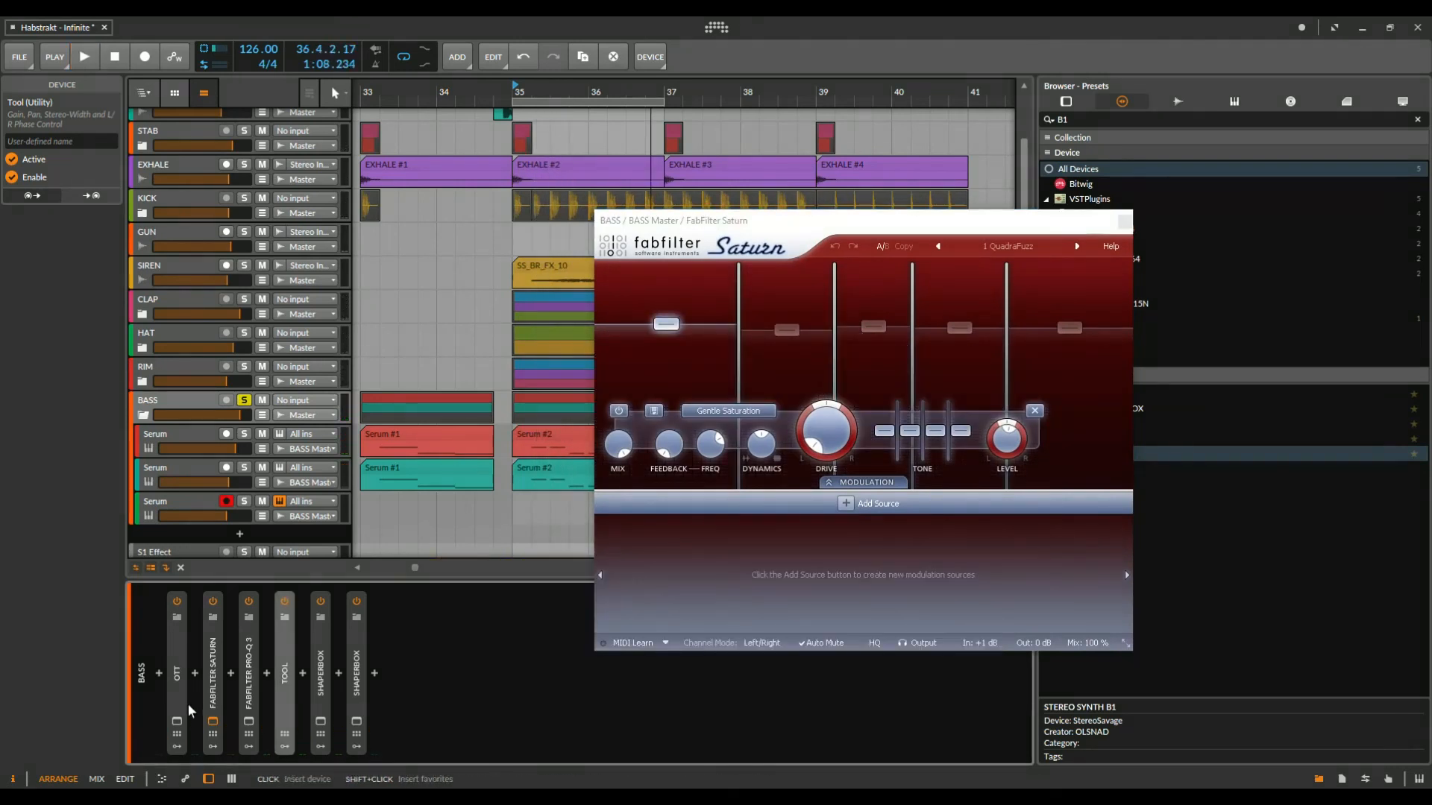
Show the BASS group's OTT compressor settings and compare playback from bar 35 with OTT off and on.
left_click(178, 721)
key("space")
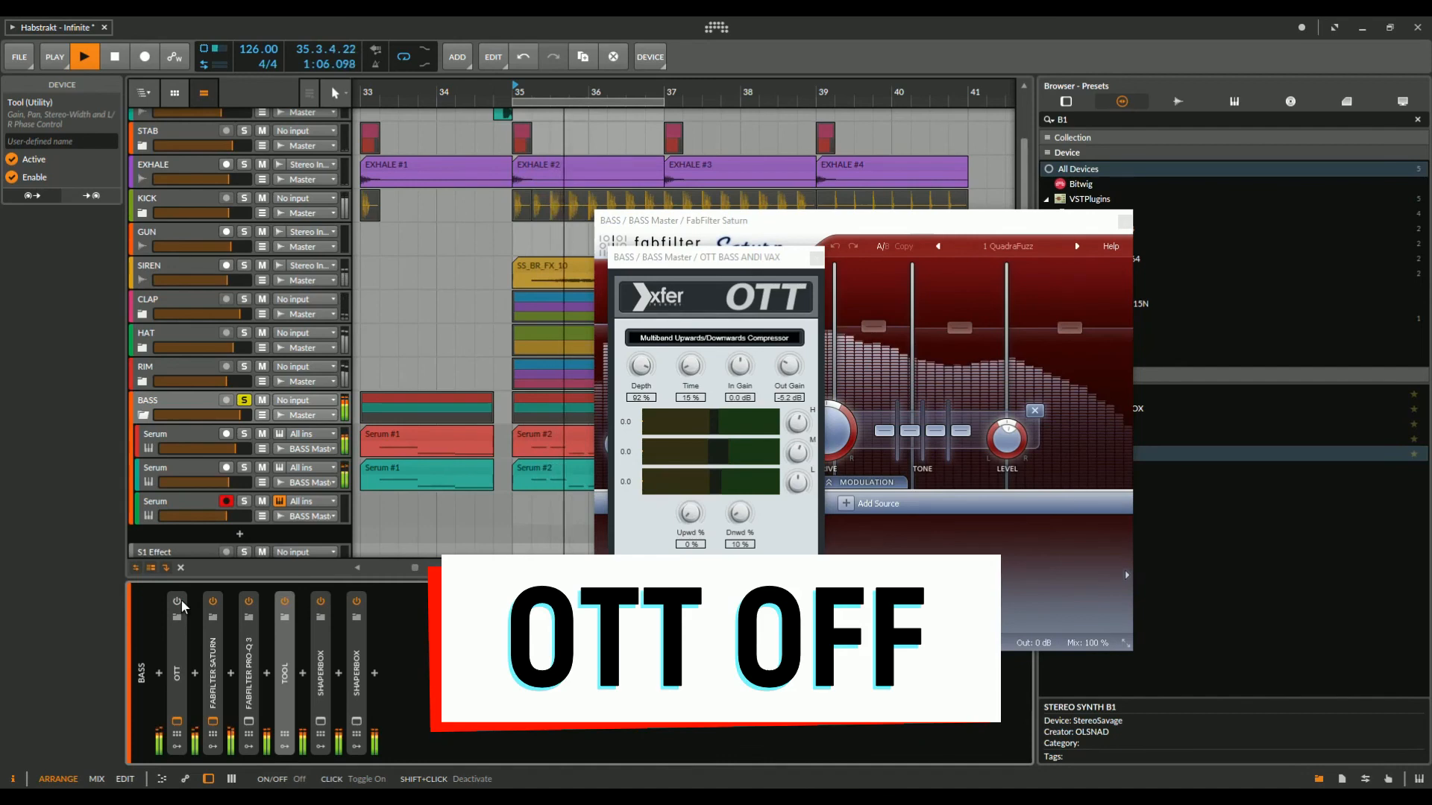
left_click(179, 602)
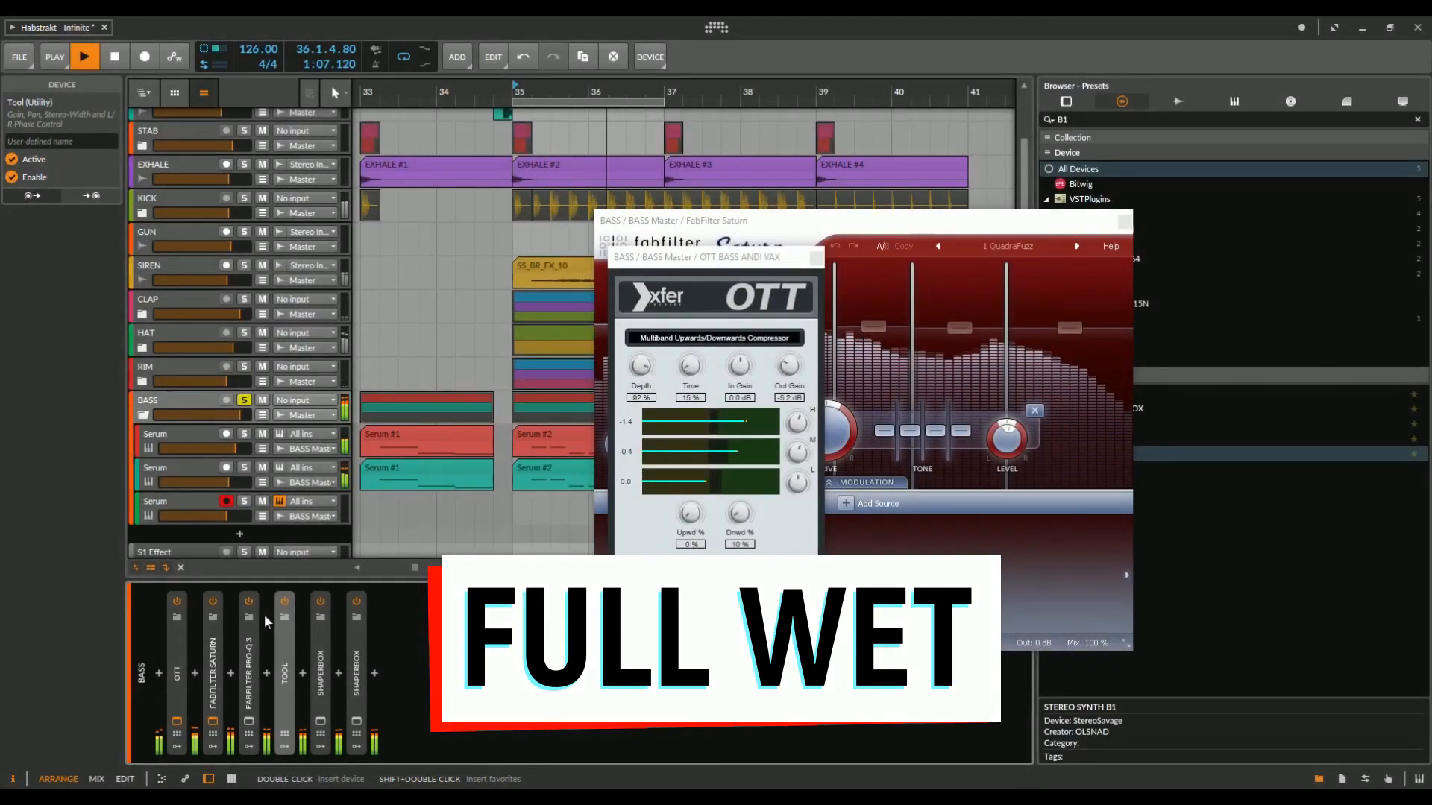
Compare the BASS group fully wet with OTT, Saturn, Pro-Q 3 and Tool on against fully dry with them off.
left_click(284, 602)
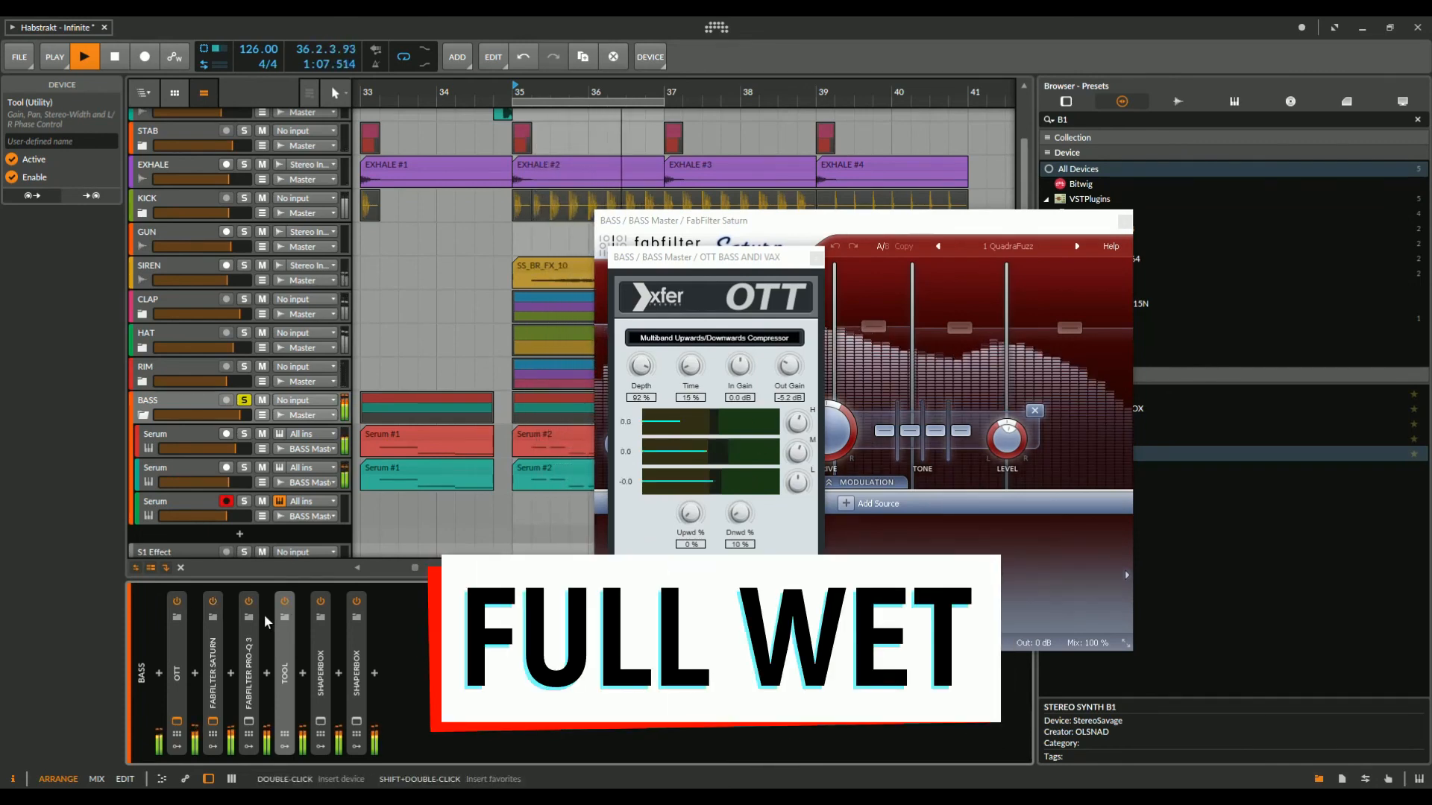
left_click(285, 601)
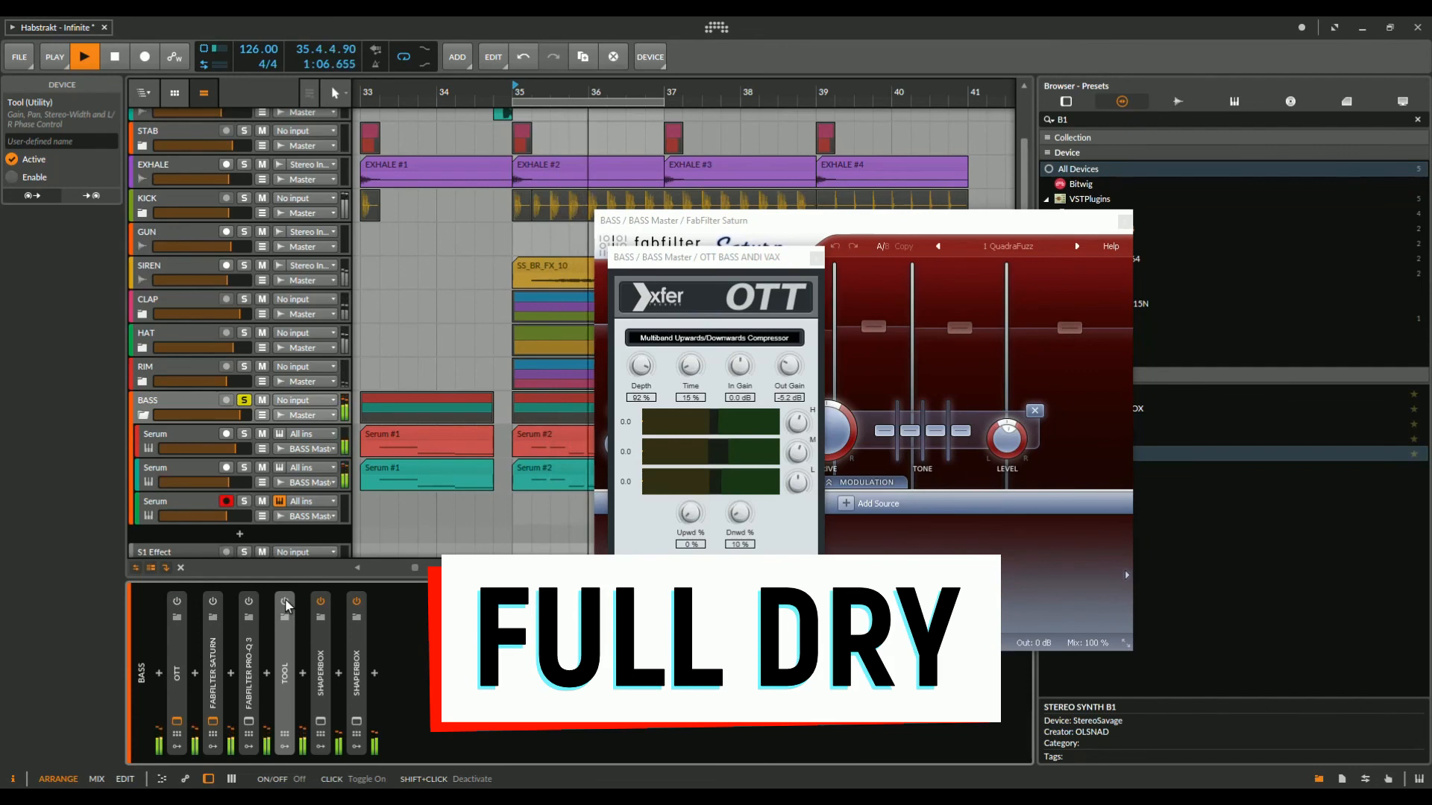